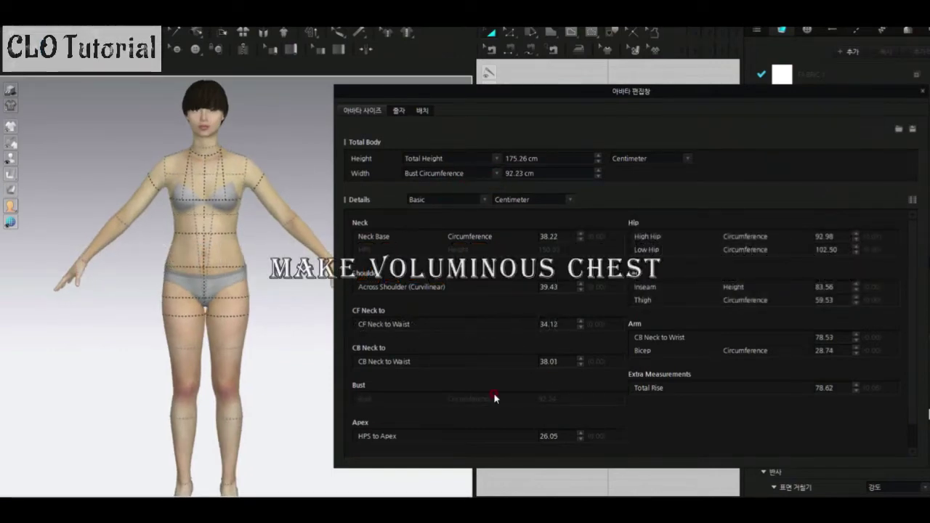
# Set the avatar's HPS to Apex to 28.05 and reduce its waist to 63.20 cm.
pyautogui.moveTo(189, 312); pyautogui.dragTo(218, 311, button='right')
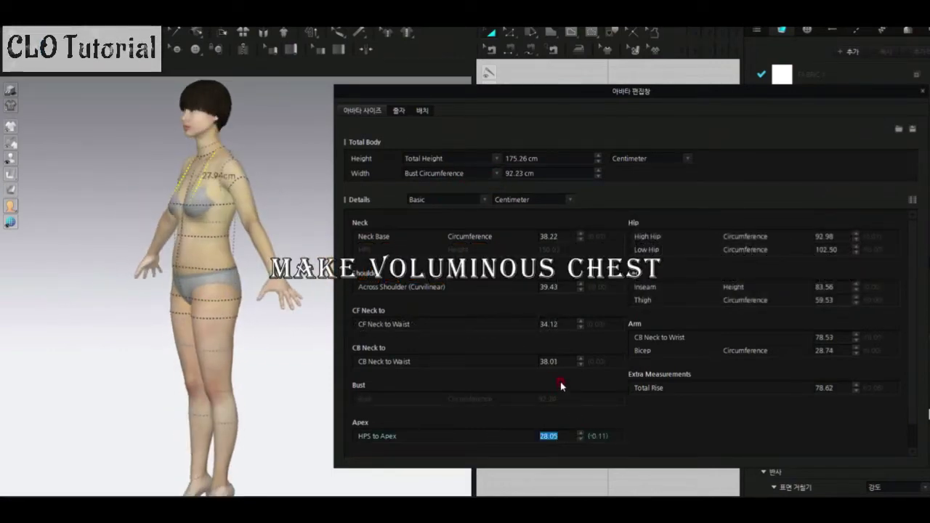
pyautogui.scroll(-1, 495, 361)
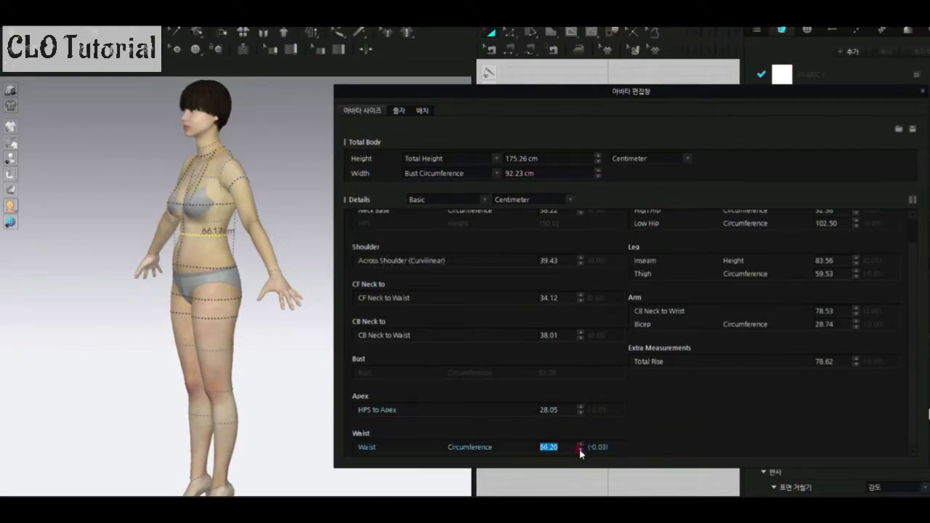
pyautogui.click(579, 448)
pyautogui.moveTo(295, 349); pyautogui.dragTo(320, 336, button='right')
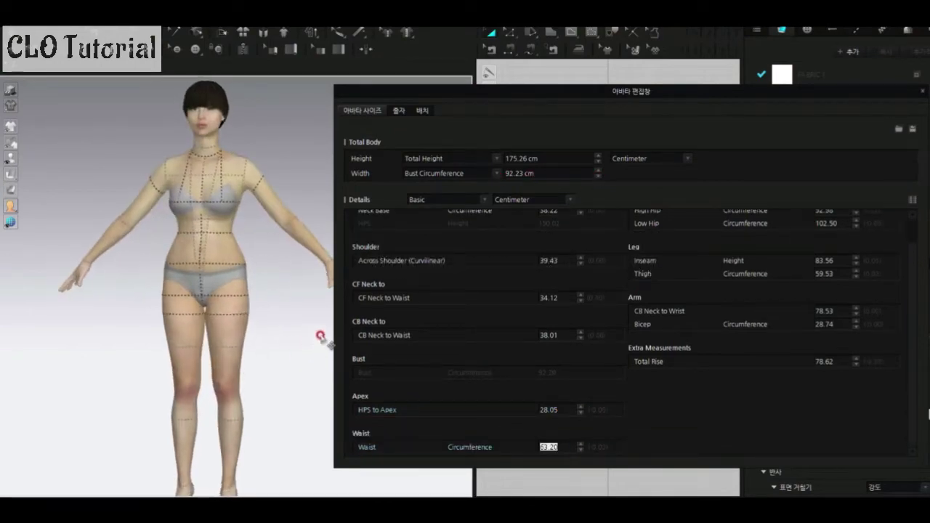
pyautogui.scroll(1, 751, 304)
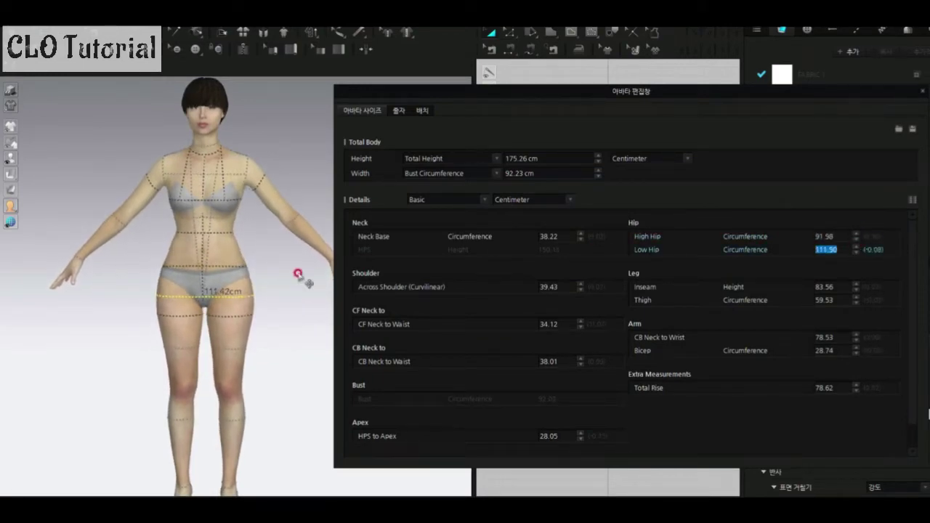
pyautogui.moveTo(298, 275); pyautogui.dragTo(289, 323, button='right')
pyautogui.scroll(-1, 459, 414)
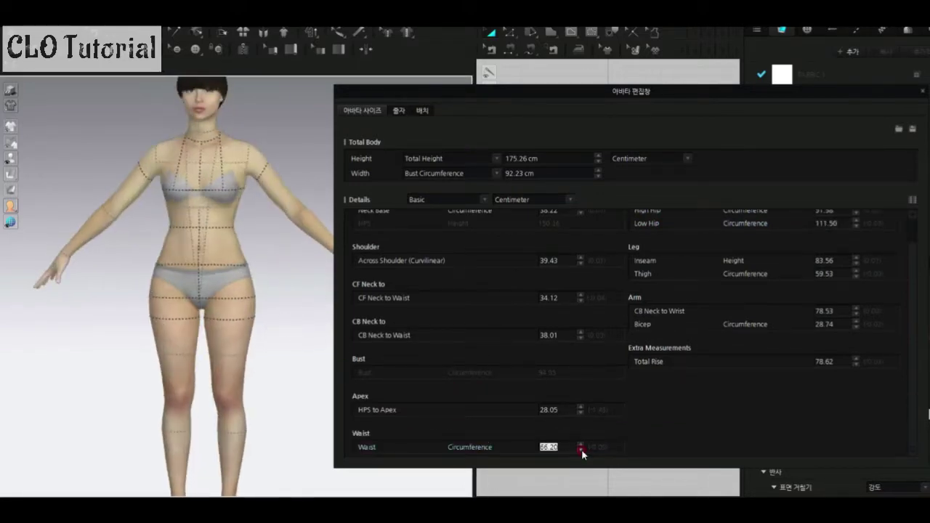
pyautogui.scroll(1, 842, 283)
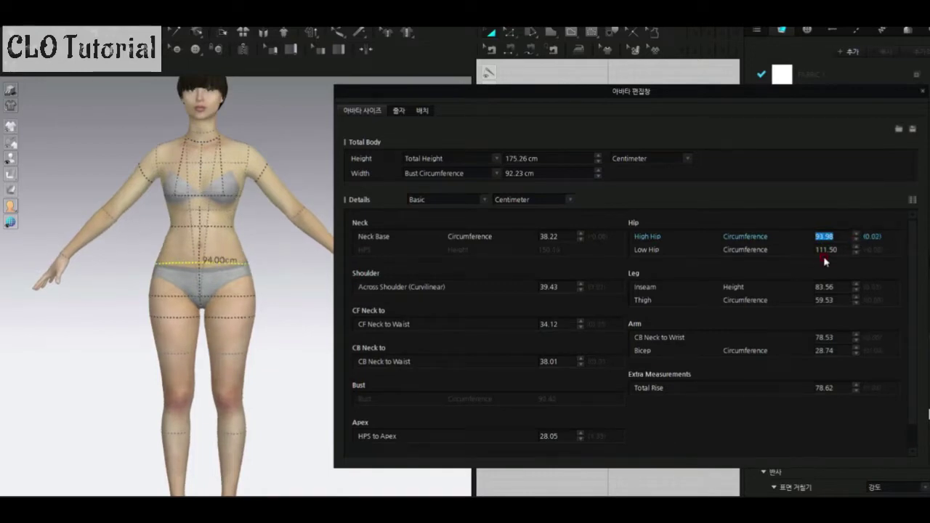
# Lower the avatar's high hip to 92.98 and raise its low hip to 110.50 cm.
pyautogui.moveTo(333, 269)
pyautogui.mouseDown(button='right')
pyautogui.moveTo(245, 270)
pyautogui.moveTo(289, 267)
pyautogui.mouseUp(button='right')
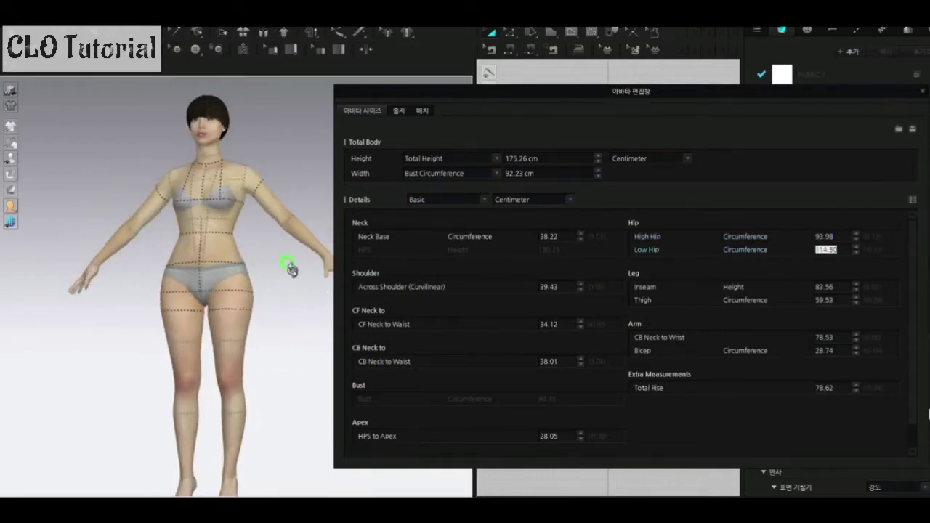
pyautogui.click(857, 246)
pyautogui.click(627, 322)
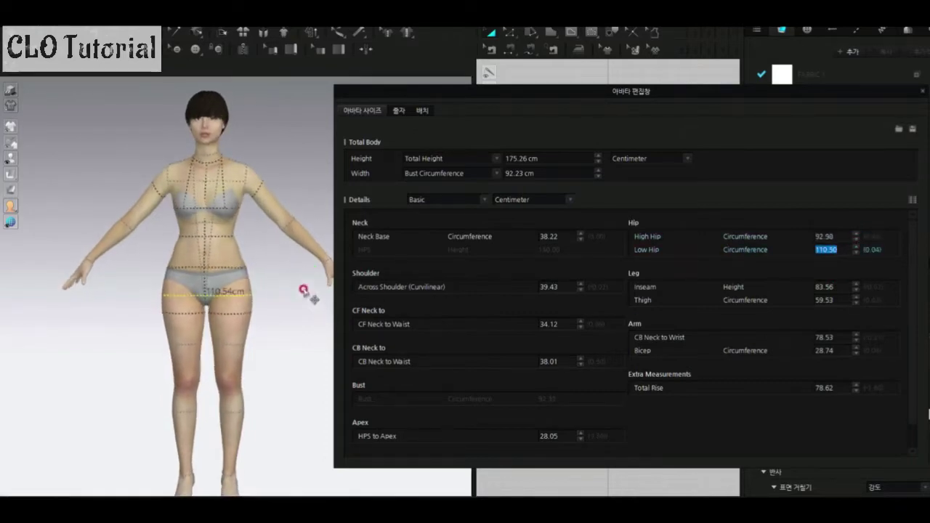
pyautogui.moveTo(304, 291)
pyautogui.mouseDown(button='right')
pyautogui.moveTo(177, 269)
pyautogui.moveTo(305, 291)
pyautogui.mouseUp(button='right')
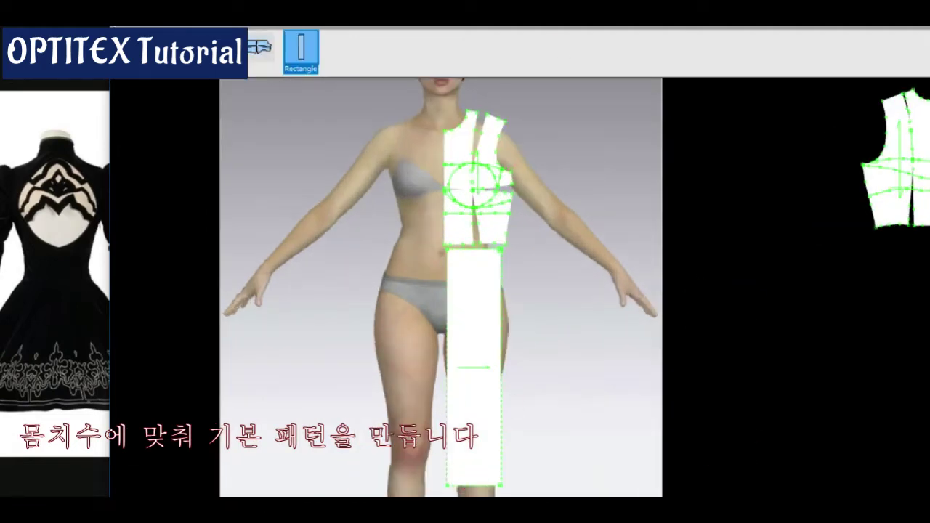
# Shorten the rectangle to skirt length and move its hem corner to flare it.
pyautogui.click(455, 472)
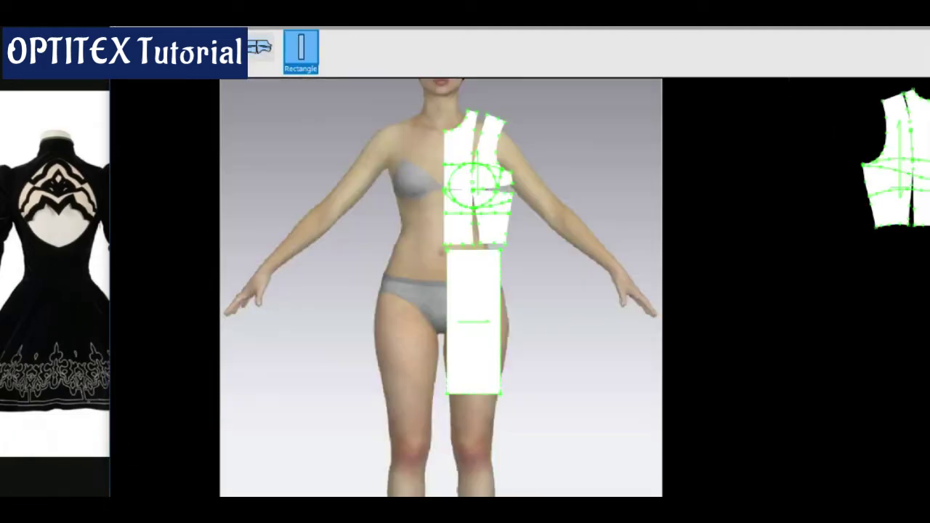
pyautogui.click(505, 400)
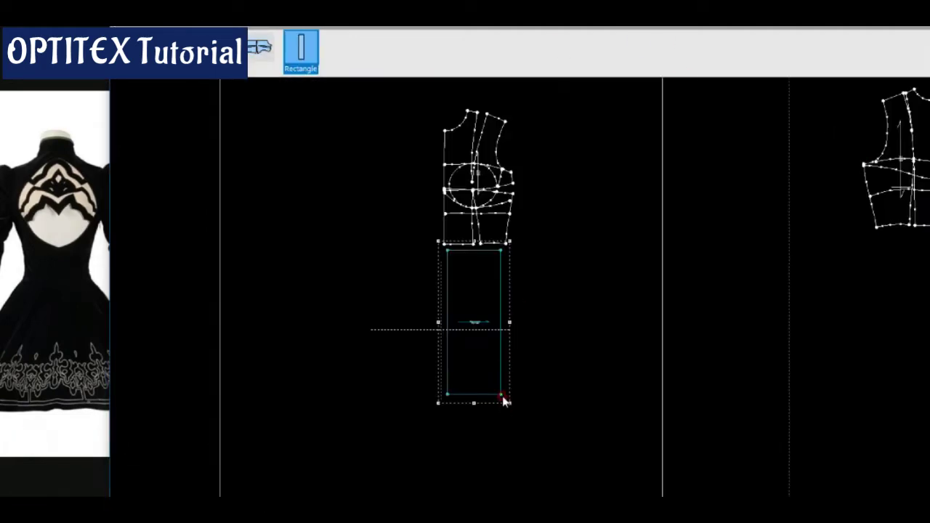
pyautogui.scroll(5, 493, 277)
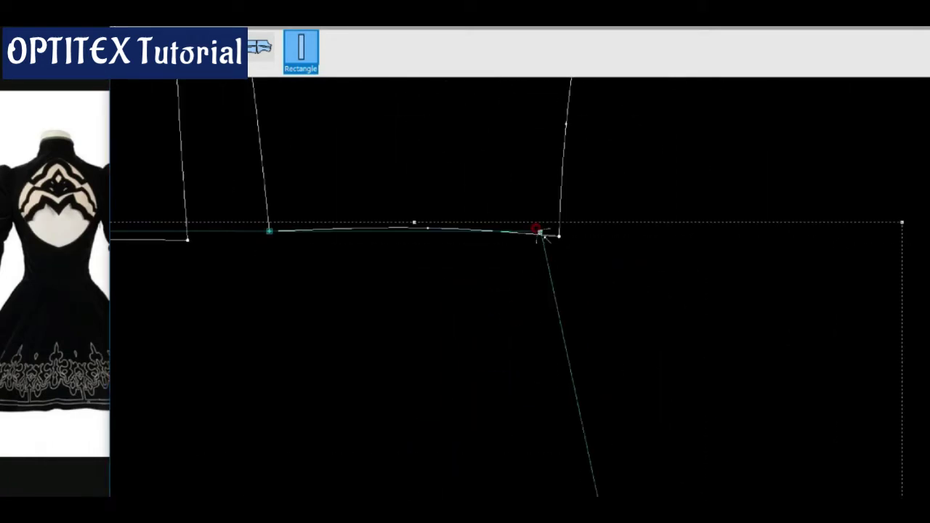
pyautogui.scroll(-5, 556, 214)
pyautogui.scroll(4, 536, 328)
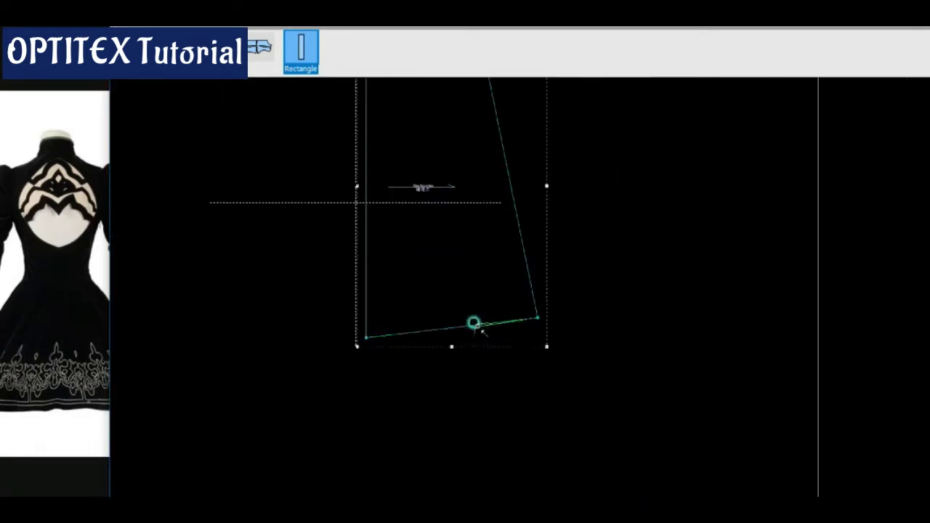
pyautogui.doubleClick(473, 323)
pyautogui.scroll(-2, 422, 266)
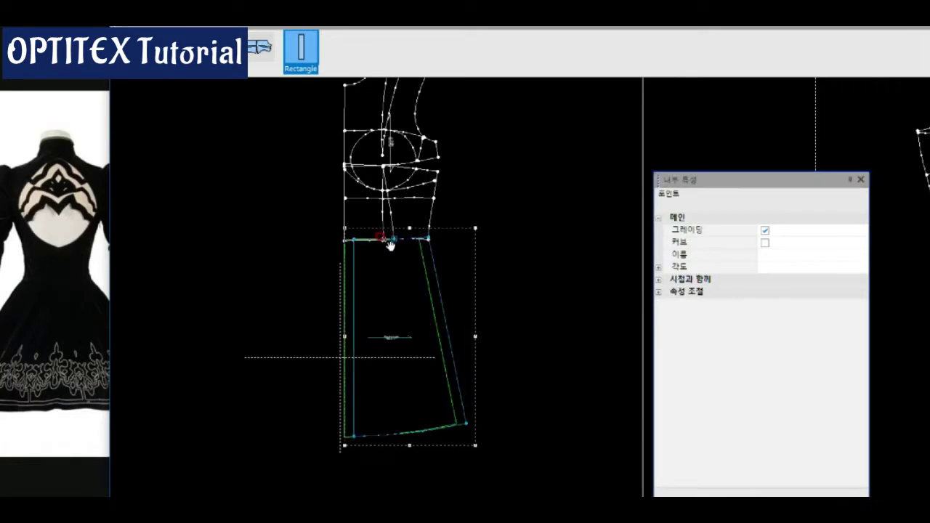
pyautogui.moveTo(391, 246); pyautogui.dragTo(471, 163, button='middle')
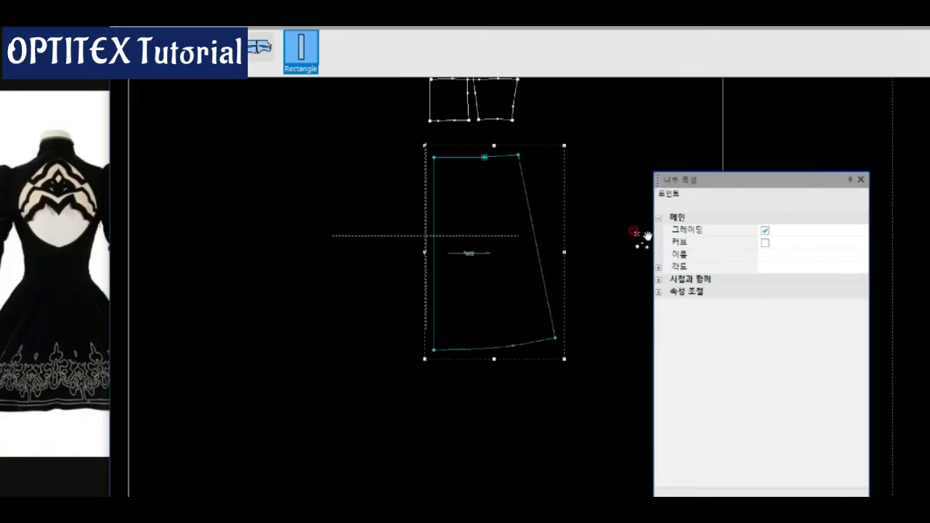
pyautogui.scroll(1, 436, 260)
pyautogui.scroll(3, 434, 317)
# Insert a dart at the skirt panel's waist edge.
pyautogui.click(435, 317)
pyautogui.scroll(-1, 509, 313)
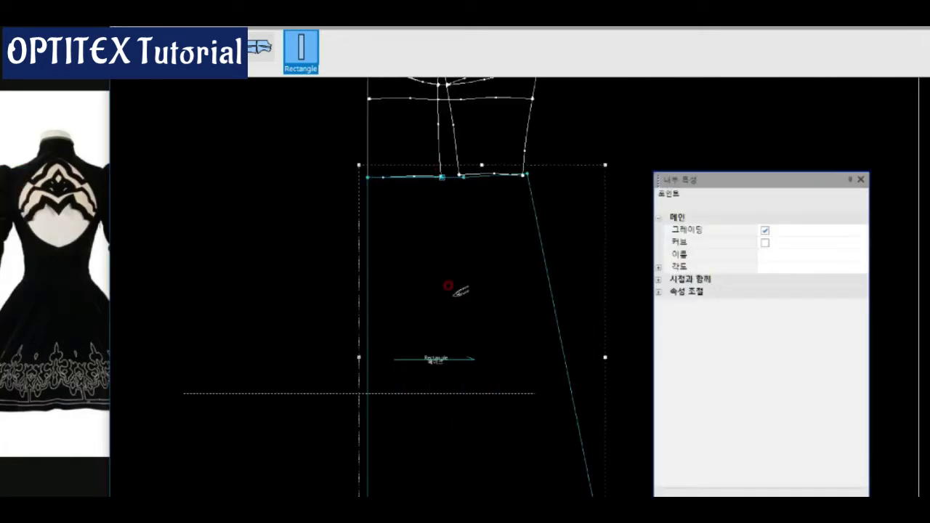
pyautogui.rightClick(480, 214)
pyautogui.click(494, 223)
pyautogui.scroll(-2, 502, 314)
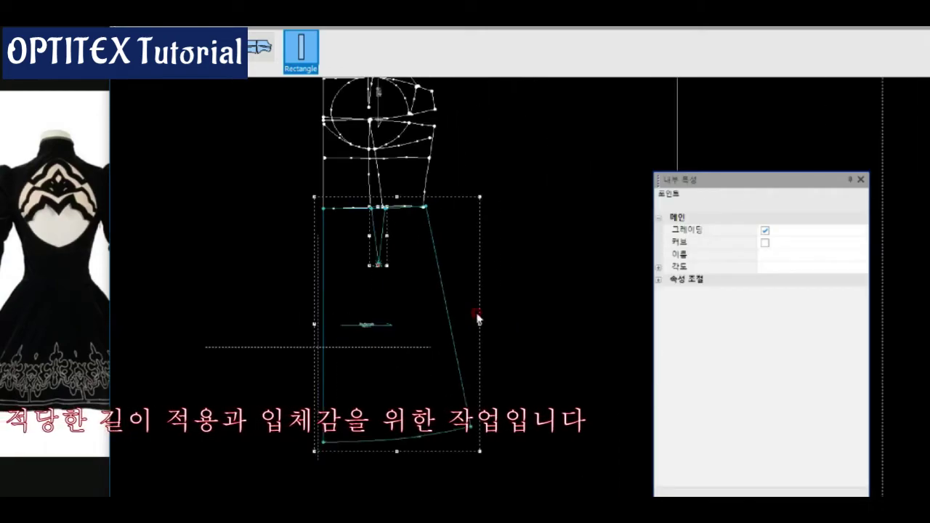
pyautogui.scroll(-2, 509, 311)
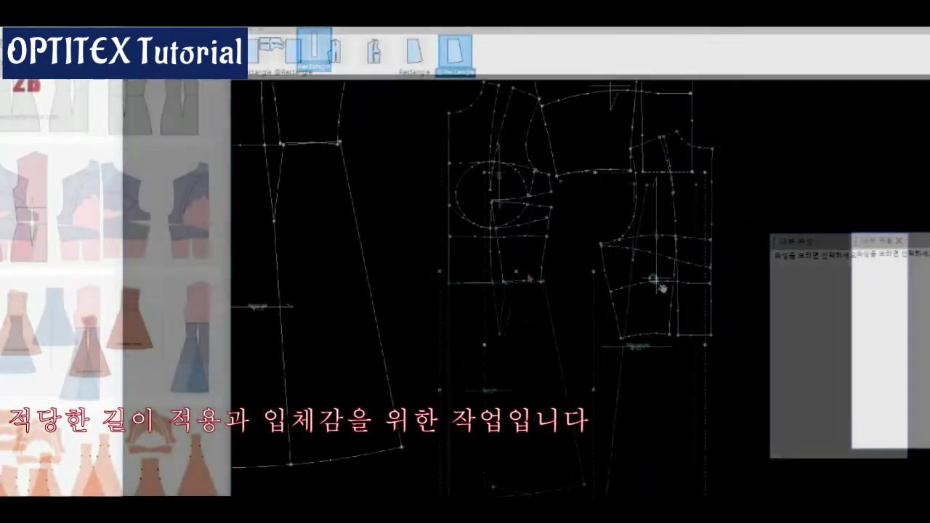
# Split the skirt along its internal line into Piece and Piece2.
pyautogui.scroll(2, 627, 311)
pyautogui.scroll(2, 590, 252)
pyautogui.rightClick(453, 224)
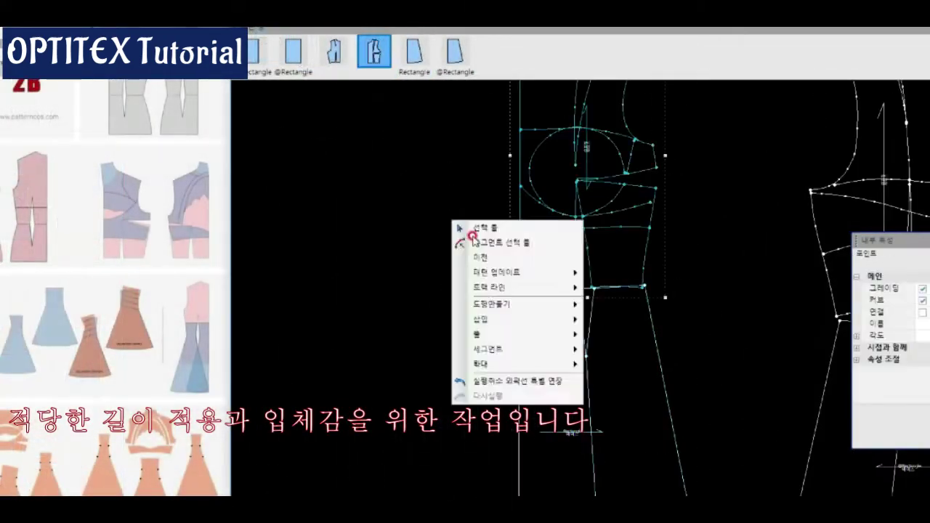
pyautogui.scroll(2, 550, 373)
pyautogui.scroll(-1, 629, 310)
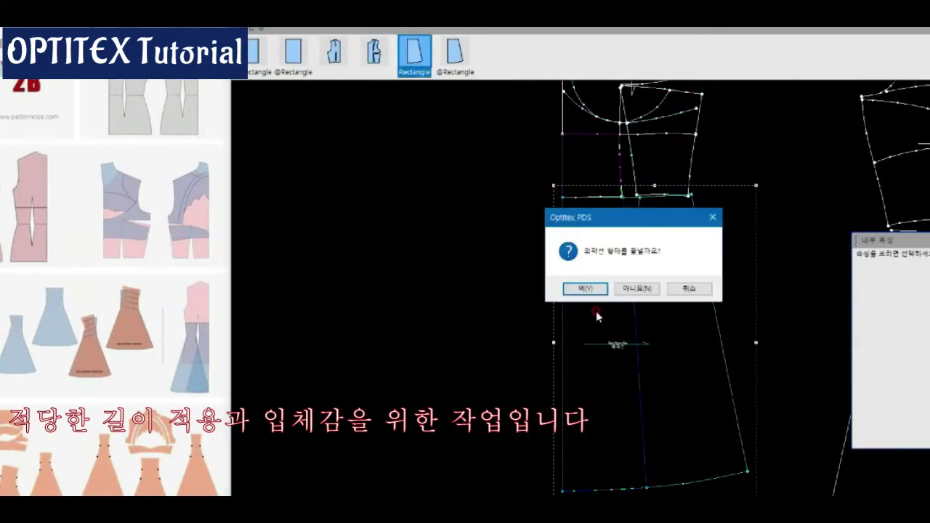
pyautogui.click(581, 291)
pyautogui.scroll(2, 671, 262)
pyautogui.click(524, 210)
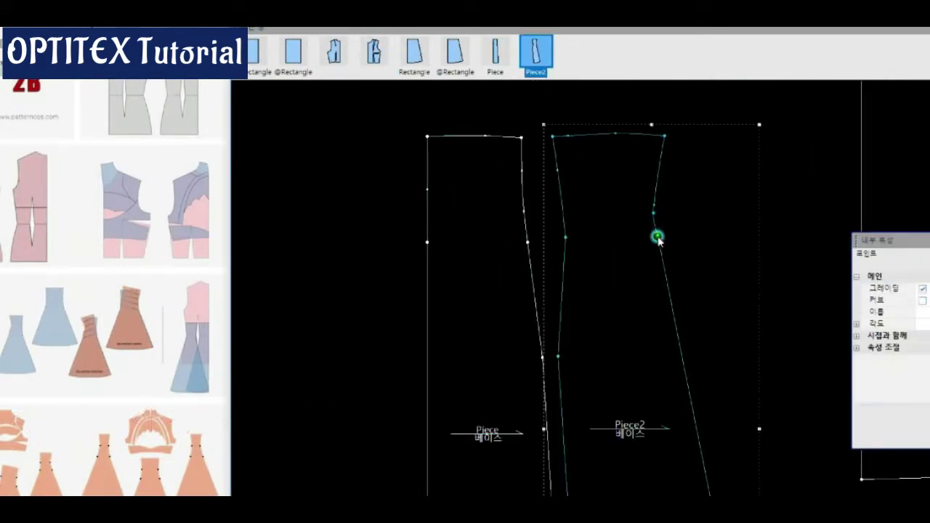
pyautogui.scroll(-2, 657, 237)
# Check the bodice line's seam settings and split the bodice along it, creating Piece3.
pyautogui.rightClick(710, 243)
pyautogui.scroll(2, 629, 312)
pyautogui.scroll(2, 630, 312)
pyautogui.doubleClick(573, 279)
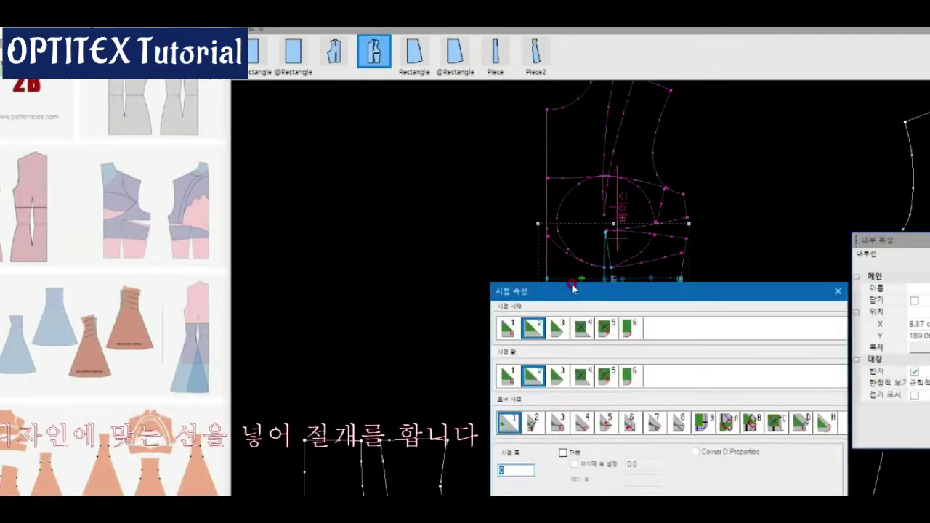
pyautogui.press('Escape')
pyautogui.scroll(2, 527, 366)
pyautogui.scroll(-2, 527, 366)
pyautogui.rightClick(713, 253)
pyautogui.click(727, 274)
pyautogui.scroll(2, 639, 301)
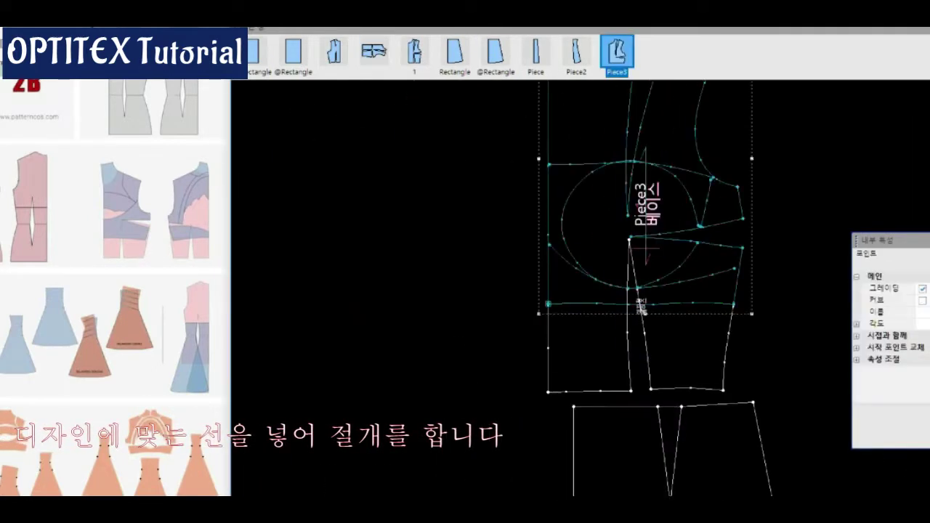
pyautogui.scroll(2, 640, 306)
pyautogui.scroll(1, 637, 280)
pyautogui.scroll(-3, 633, 315)
# Inspect the skirt and bodice pieces' properties and apply the line end-point move.
pyautogui.click(613, 361)
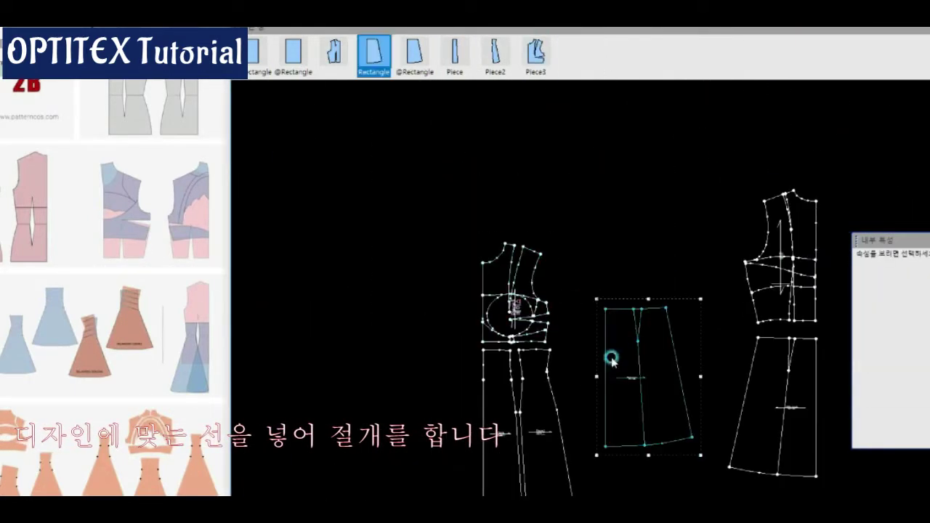
pyautogui.scroll(2, 574, 335)
pyautogui.click(561, 337)
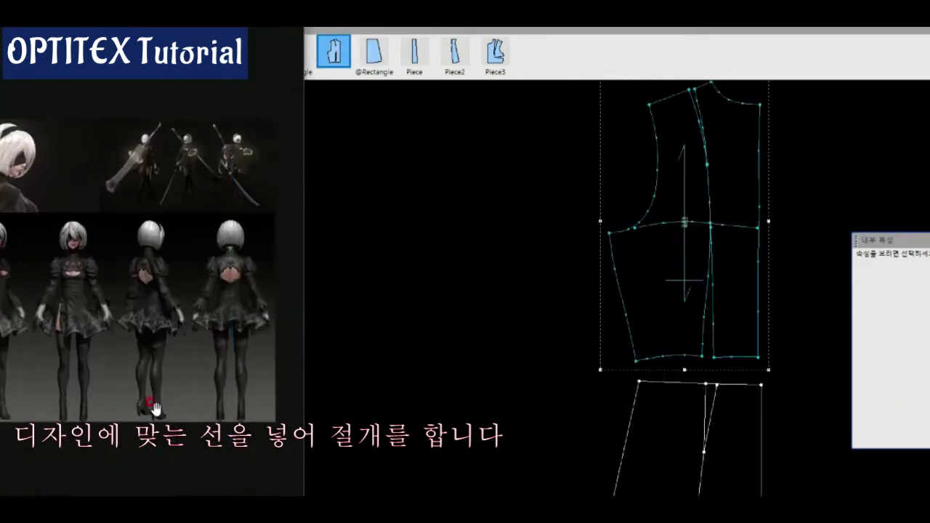
pyautogui.scroll(-2, 618, 378)
pyautogui.click(629, 311)
pyautogui.scroll(2, 603, 274)
pyautogui.scroll(2, 644, 313)
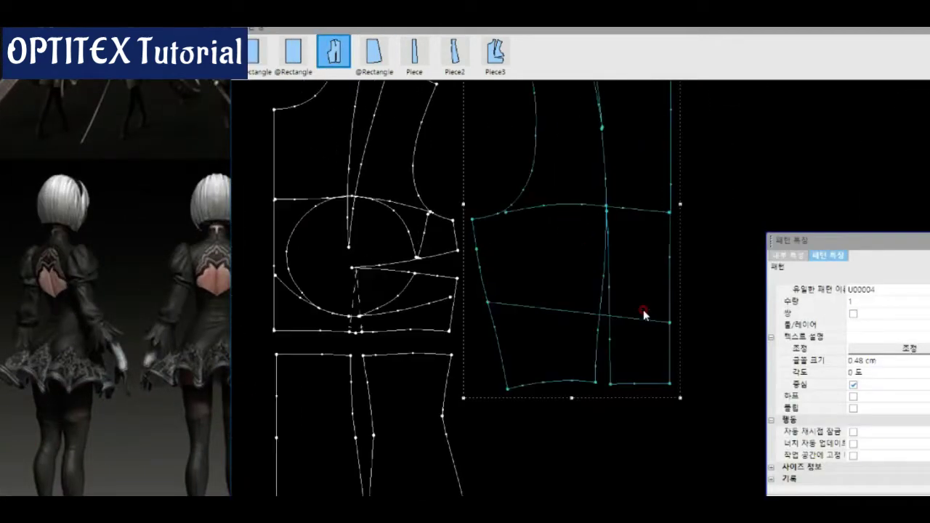
pyautogui.scroll(1, 644, 312)
pyautogui.scroll(-2, 629, 307)
pyautogui.scroll(3, 629, 297)
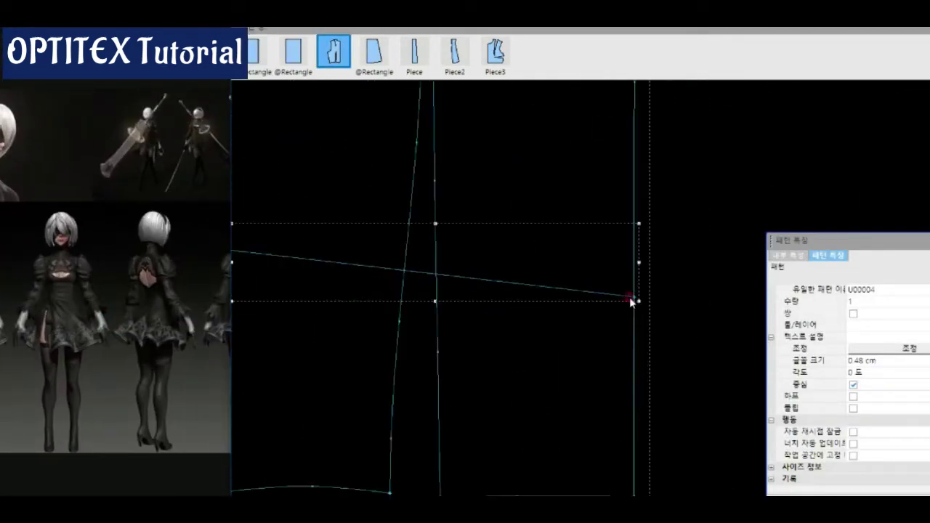
pyautogui.scroll(-3, 629, 298)
pyautogui.press('Return')
pyautogui.scroll(2, 630, 312)
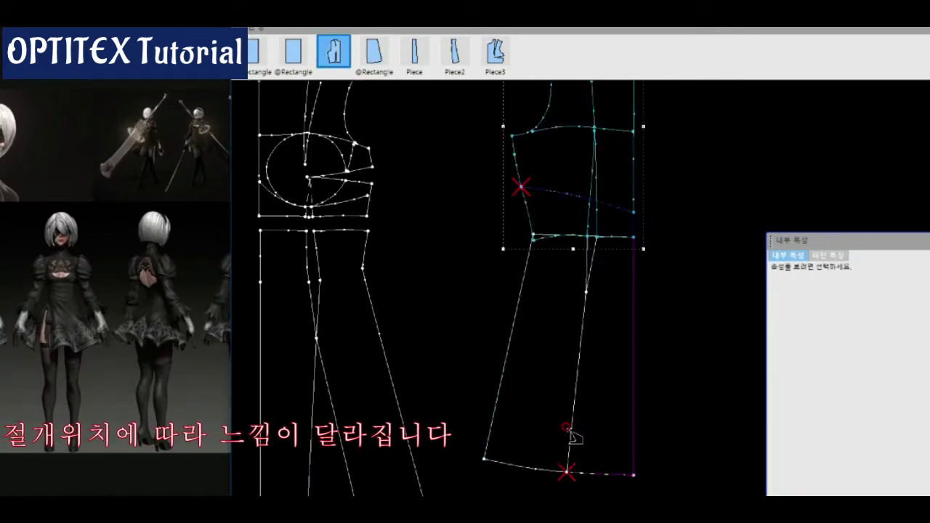
# Edit and confirm a point's properties on Piece2.
pyautogui.scroll(-3, 570, 436)
pyautogui.click(636, 301)
pyautogui.scroll(2, 629, 307)
pyautogui.scroll(2, 629, 307)
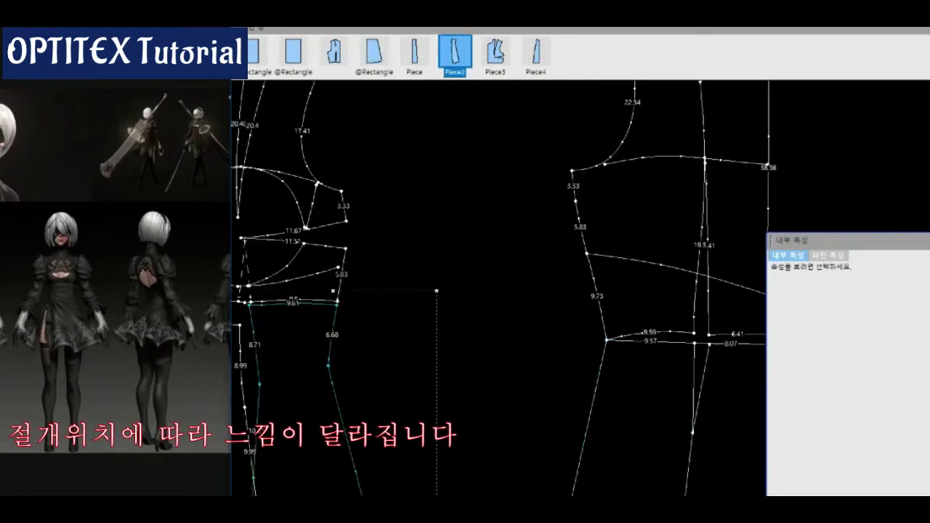
pyautogui.doubleClick(606, 339)
pyautogui.press('Return')
# Select the dart on the bodice piece for adjustment.
pyautogui.scroll(2, 611, 404)
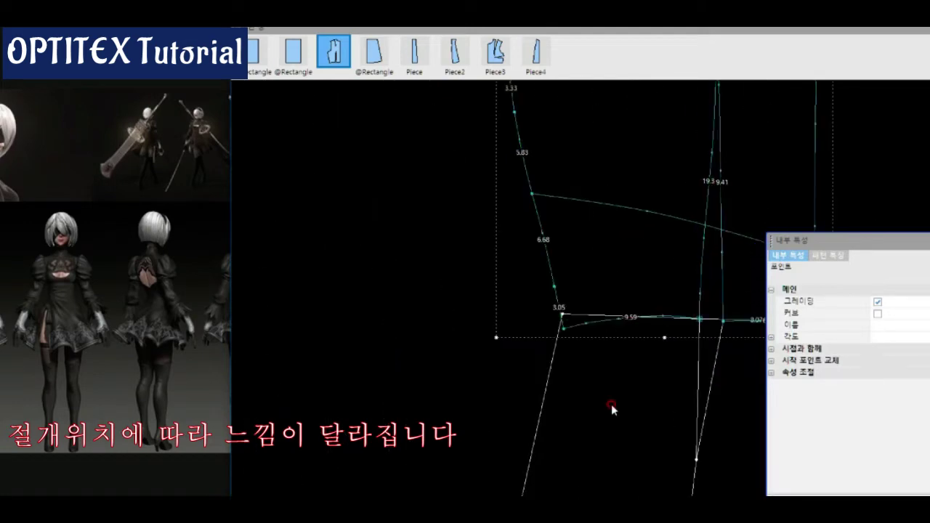
pyautogui.scroll(-3, 611, 404)
pyautogui.scroll(2, 492, 202)
pyautogui.scroll(1, 550, 315)
pyautogui.scroll(-3, 629, 311)
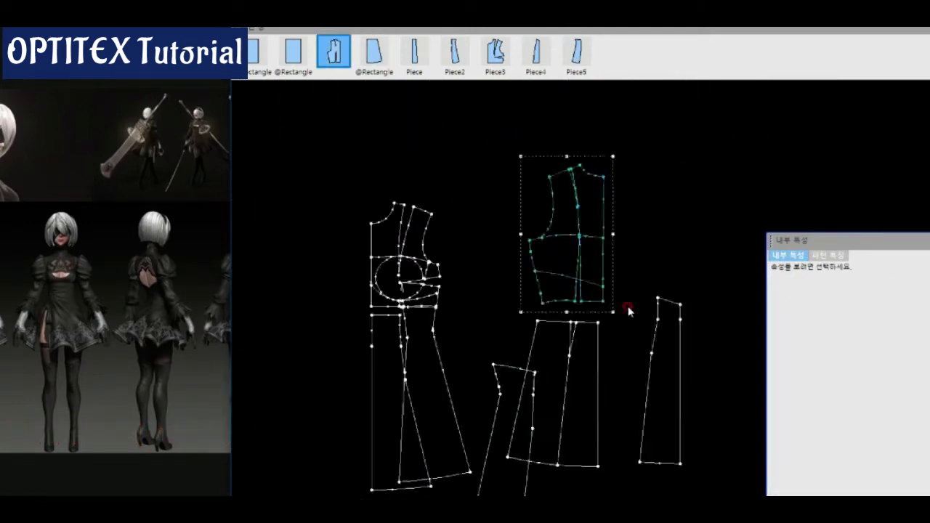
pyautogui.scroll(2, 629, 311)
pyautogui.click(509, 309)
pyautogui.scroll(2, 619, 316)
pyautogui.scroll(-1, 619, 283)
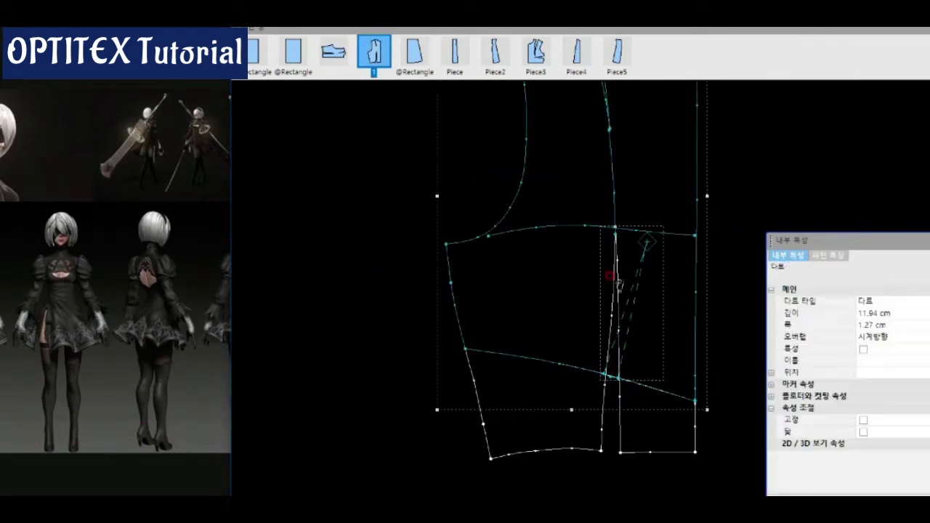
pyautogui.scroll(-3, 619, 283)
pyautogui.scroll(2, 627, 353)
pyautogui.scroll(-1, 617, 318)
pyautogui.scroll(2, 644, 339)
# Convert a seam point on the skirt panel into a curve point.
pyautogui.click(616, 285)
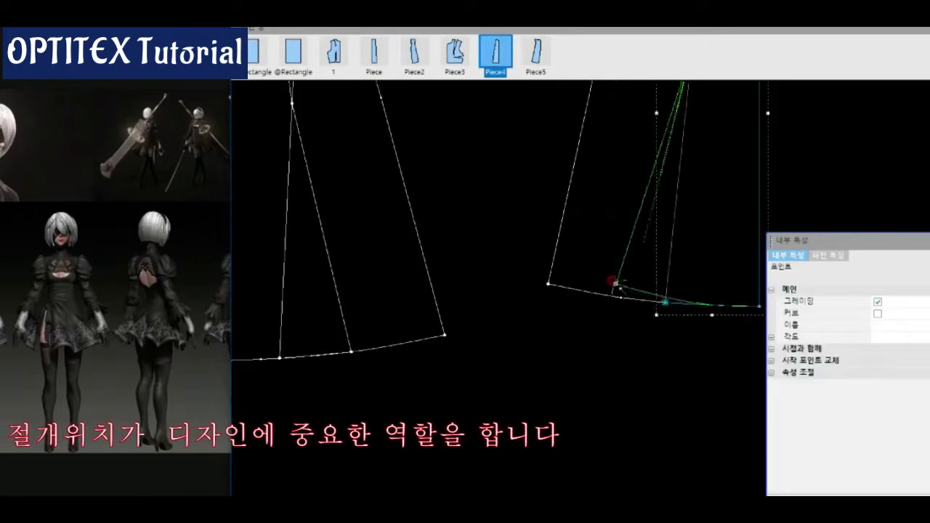
pyautogui.scroll(-2, 618, 302)
pyautogui.click(619, 317)
pyautogui.scroll(-2, 615, 244)
pyautogui.scroll(1, 507, 264)
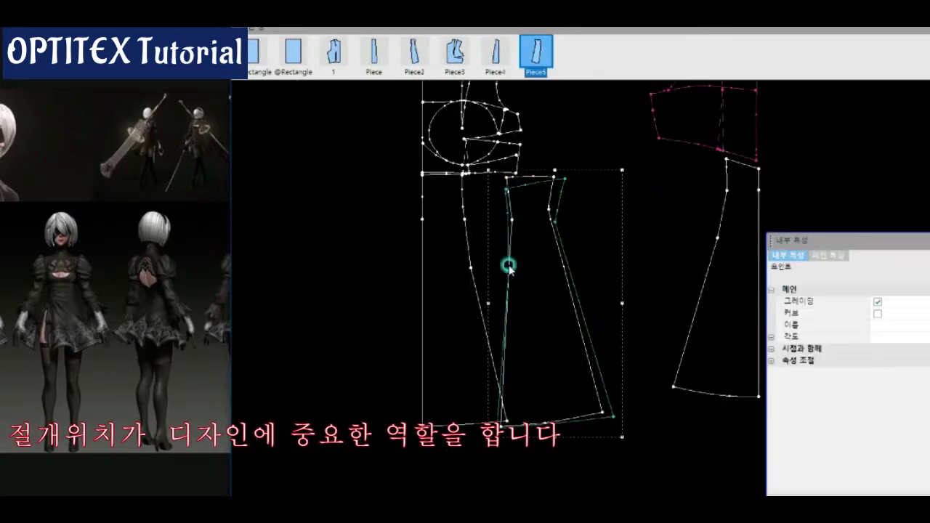
pyautogui.scroll(1, 600, 298)
pyautogui.scroll(2, 518, 327)
pyautogui.scroll(1, 516, 326)
pyautogui.scroll(-2, 638, 354)
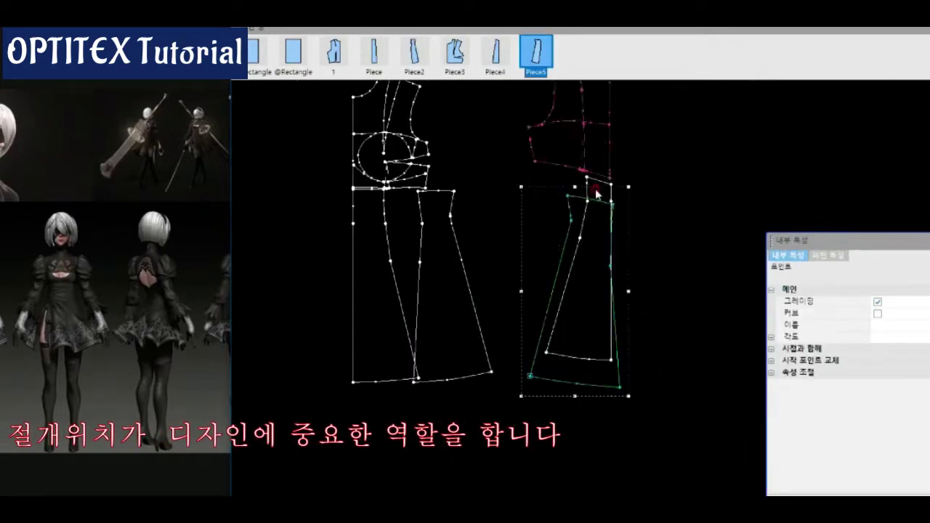
pyautogui.click(603, 245)
pyautogui.scroll(1, 603, 244)
pyautogui.click(677, 227)
pyautogui.scroll(-2, 617, 266)
pyautogui.scroll(2, 588, 286)
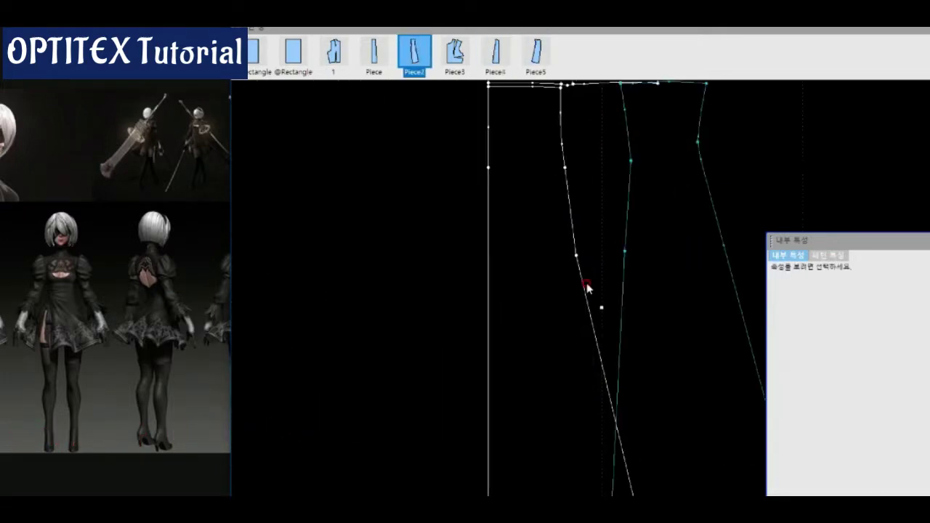
# Move the narrow skirt panel onto the left pattern and offset its seam point.
pyautogui.click(657, 299)
pyautogui.moveTo(658, 300); pyautogui.dragTo(395, 353)
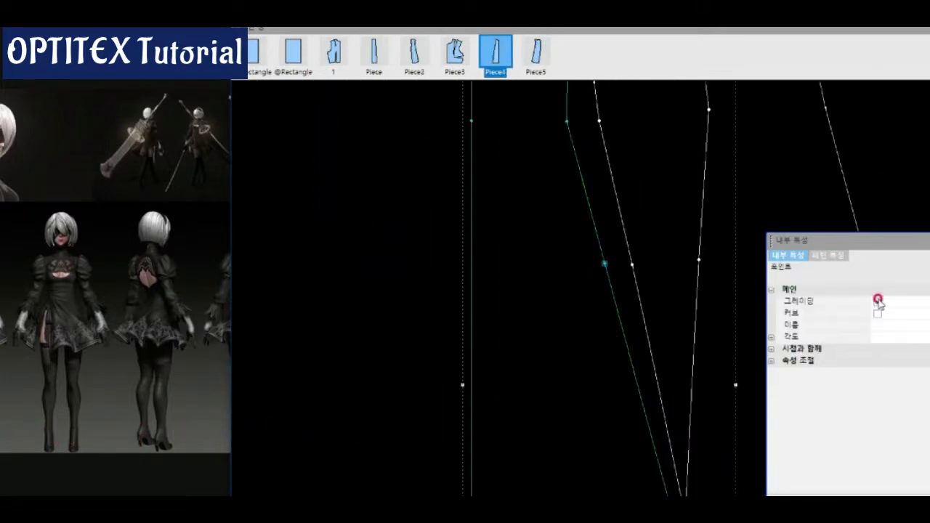
pyautogui.scroll(-2, 705, 300)
pyautogui.scroll(2, 586, 253)
pyautogui.click(596, 309)
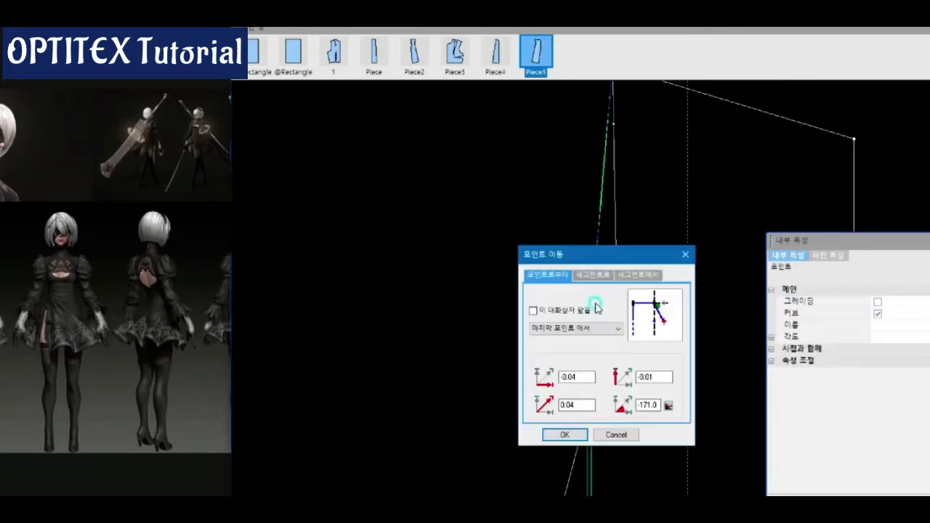
pyautogui.press('Escape')
pyautogui.scroll(-2, 635, 314)
pyautogui.scroll(2, 536, 235)
# Apply a point action to the other skirt panel's hem corner, declining the confirmation.
pyautogui.click(536, 234)
pyautogui.scroll(-2, 669, 247)
pyautogui.scroll(2, 540, 215)
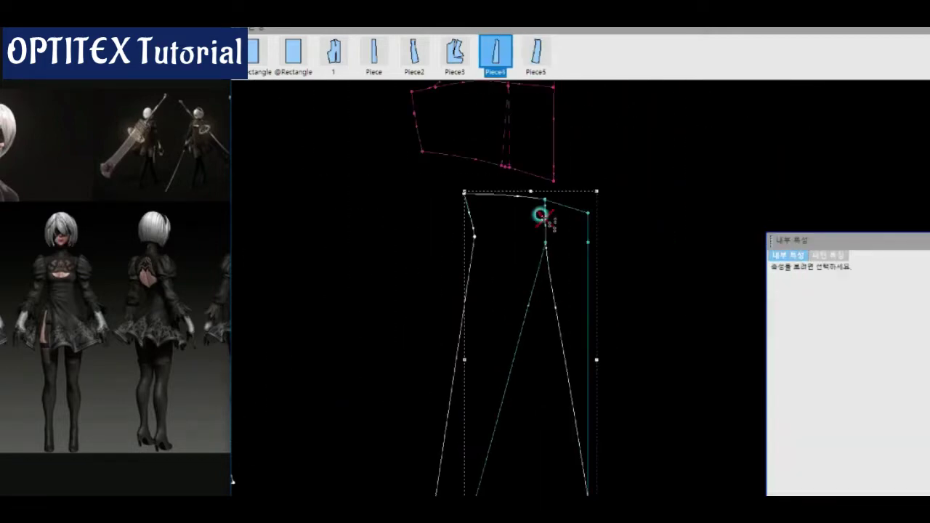
pyautogui.click(629, 297)
pyautogui.scroll(-2, 622, 315)
pyautogui.scroll(2, 556, 322)
pyautogui.click(538, 333)
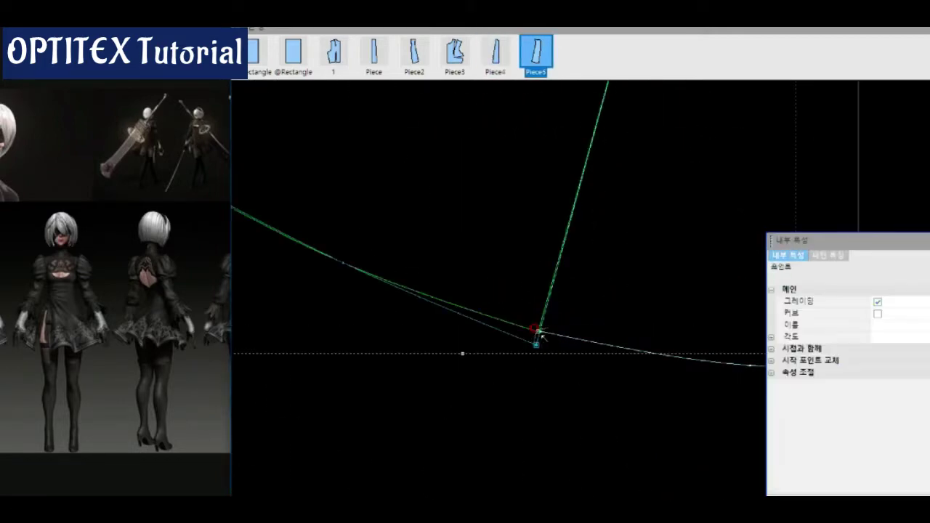
pyautogui.scroll(-2, 644, 315)
pyautogui.rightClick(473, 270)
pyautogui.click(529, 262)
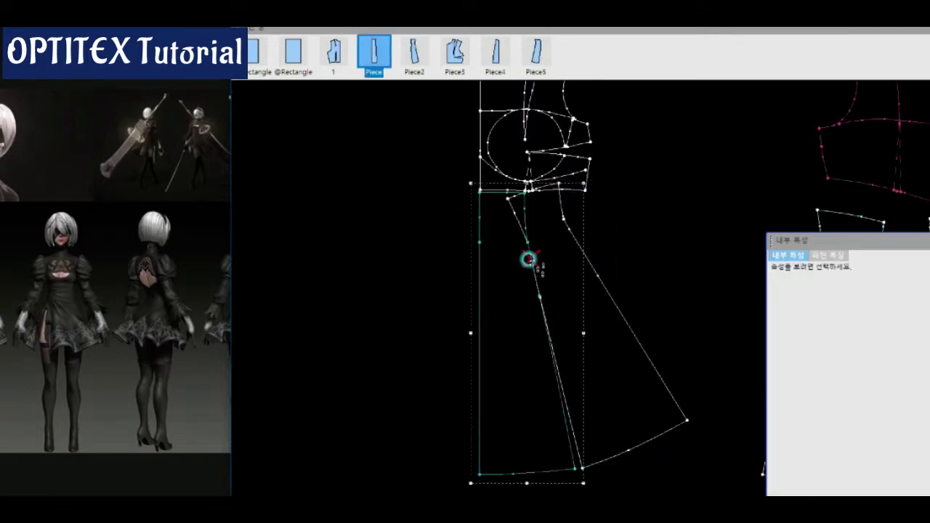
pyautogui.scroll(3, 693, 295)
pyautogui.click(692, 291)
pyautogui.scroll(-2, 669, 241)
pyautogui.scroll(-1, 644, 301)
pyautogui.scroll(2, 598, 426)
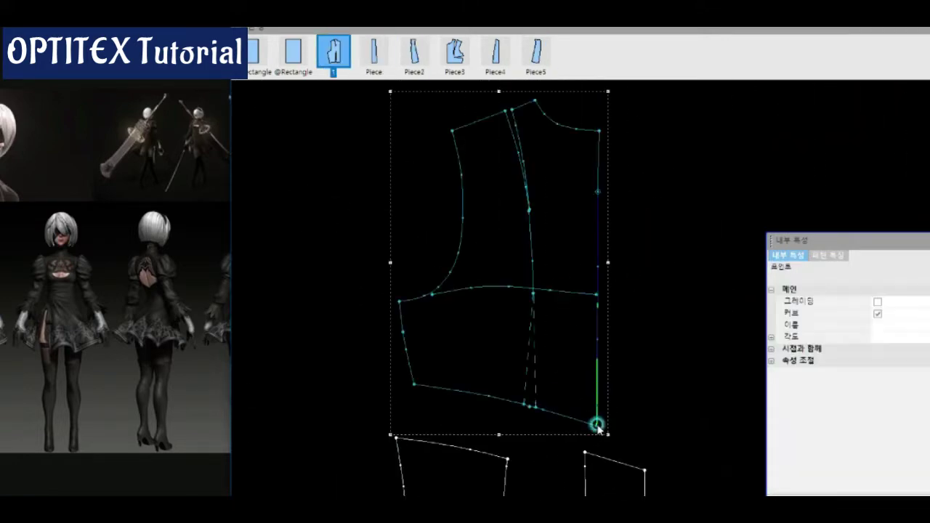
pyautogui.scroll(-2, 611, 247)
# Adjust the bodice's lower side point and confirm the skirt panel's point move.
pyautogui.click(610, 246)
pyautogui.scroll(-2, 610, 246)
pyautogui.scroll(1, 427, 232)
pyautogui.click(427, 233)
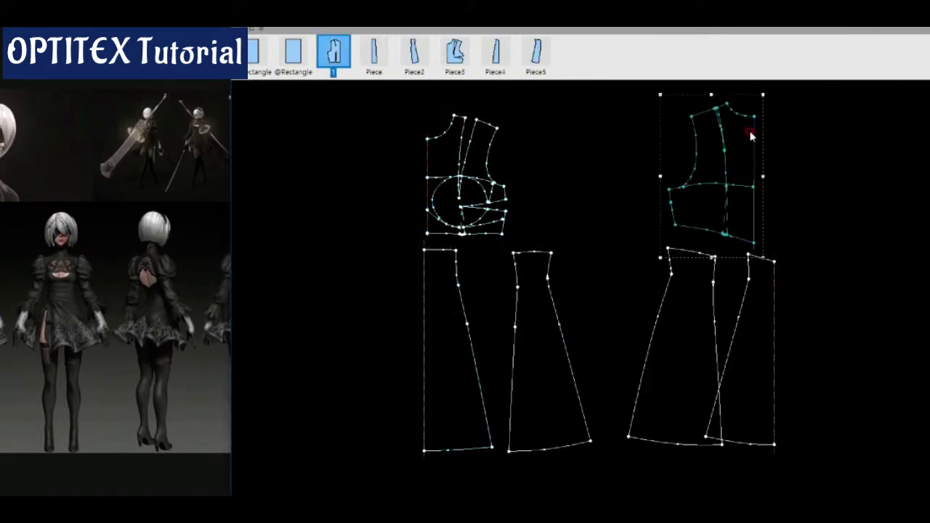
pyautogui.scroll(2, 628, 307)
pyautogui.scroll(-2, 622, 311)
pyautogui.click(623, 310)
pyautogui.click(177, 426)
pyautogui.scroll(3, 421, 291)
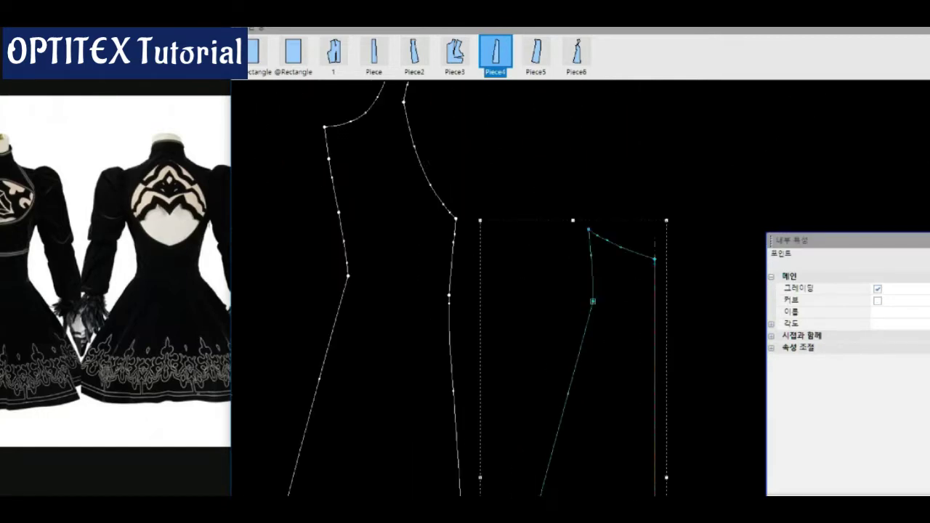
pyautogui.press('Return')
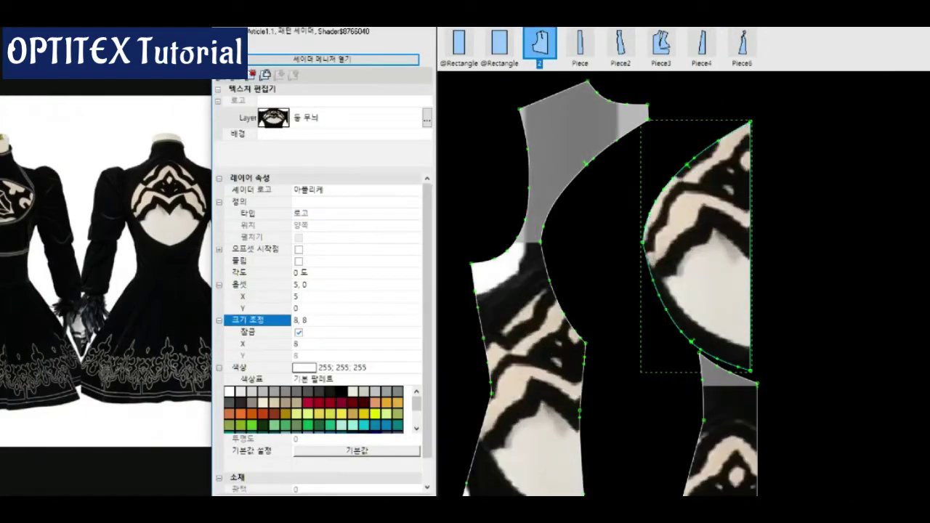
# Adjust the logo offset and add a parallel line along the logo outline.
pyautogui.click(255, 297)
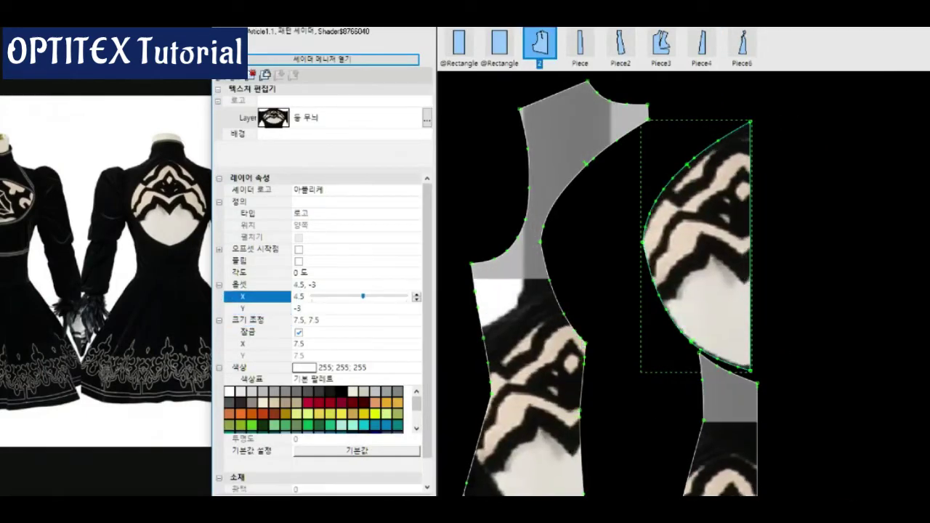
pyautogui.scroll(2, 632, 491)
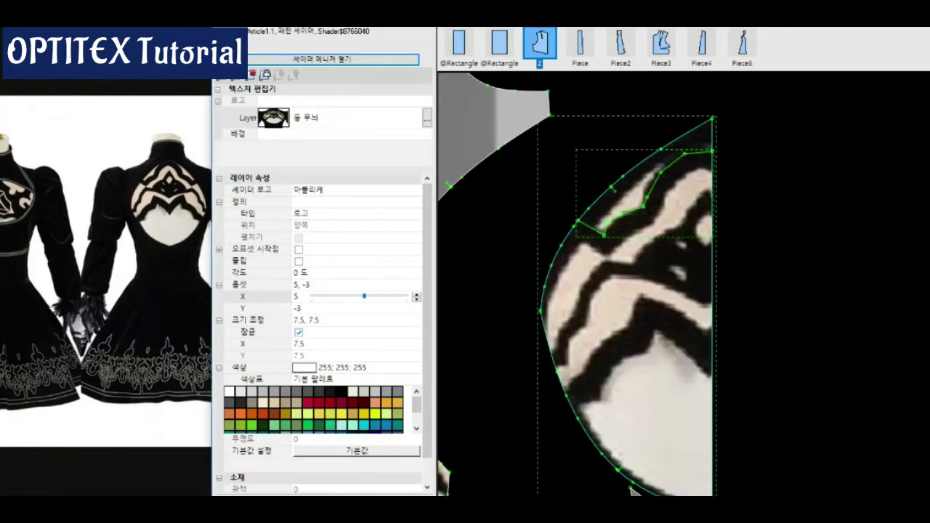
pyautogui.click(631, 489)
pyautogui.press('Return')
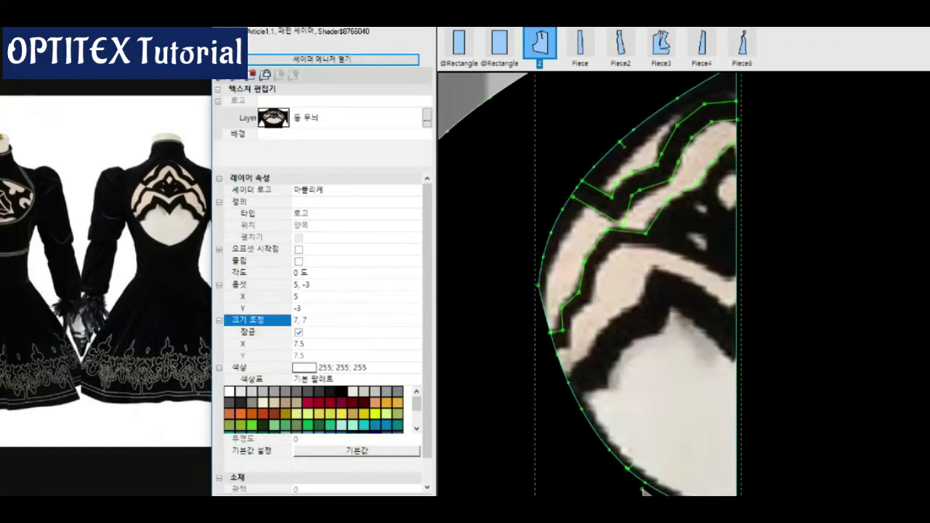
# Set the logo's horizontal offset to 5 and its scale to 7.5.
pyautogui.press('Right')
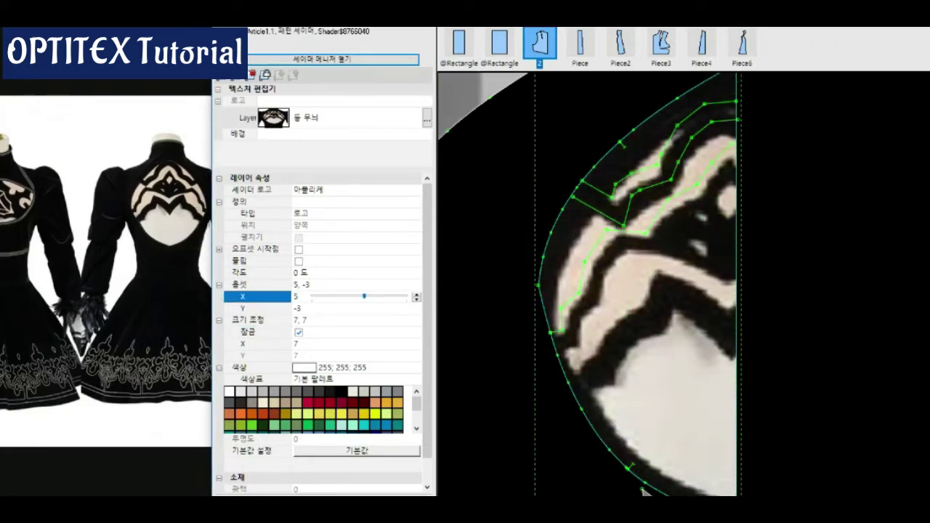
pyautogui.write('.5')
pyautogui.press('Return')
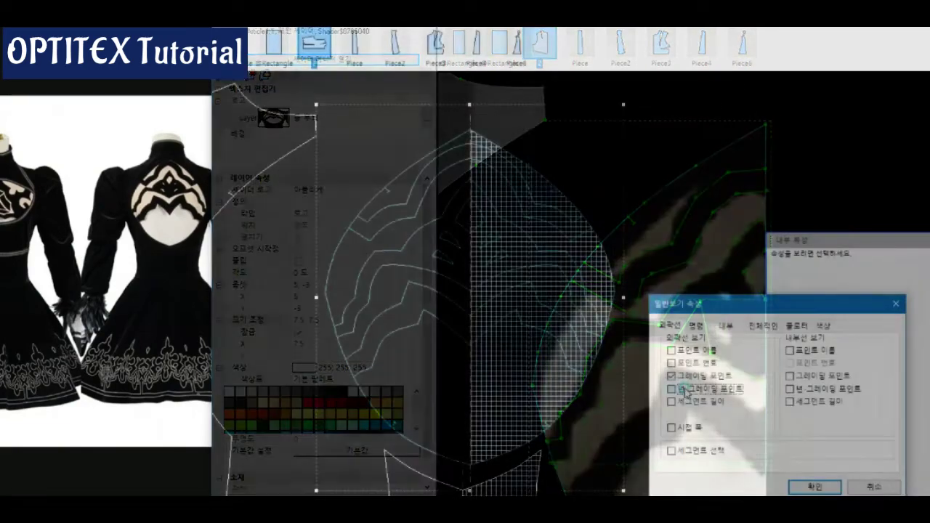
pyautogui.scroll(1, 515, 345)
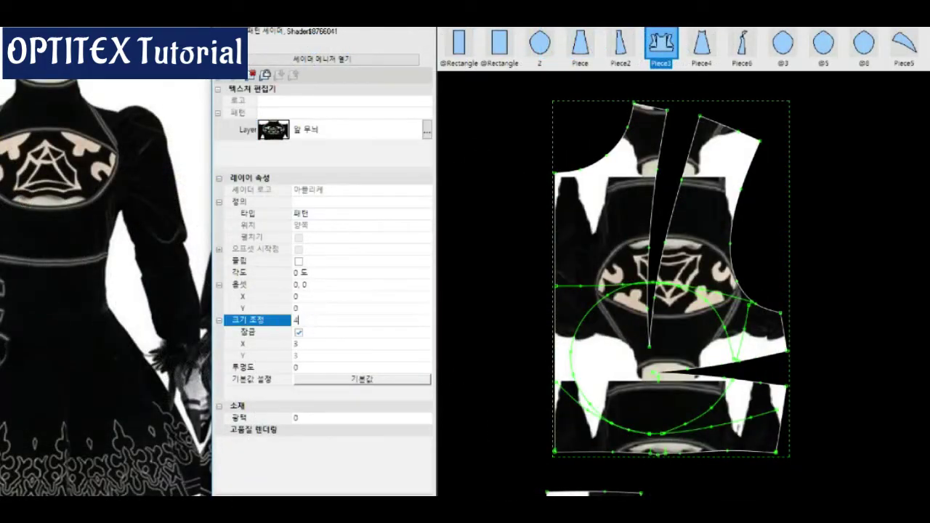
# Set the bust texture scale to 4, rotate it to about 163 degrees, then rescale to 5.
pyautogui.press('Return')
pyautogui.click(312, 272)
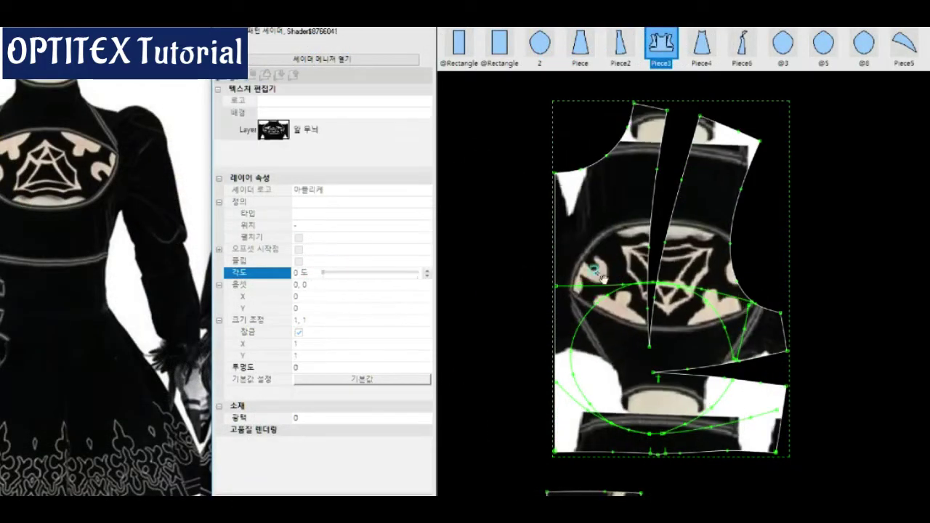
pyautogui.moveTo(341, 272); pyautogui.dragTo(357, 272)
pyautogui.click(346, 66)
pyautogui.moveTo(618, 272); pyautogui.dragTo(622, 275)
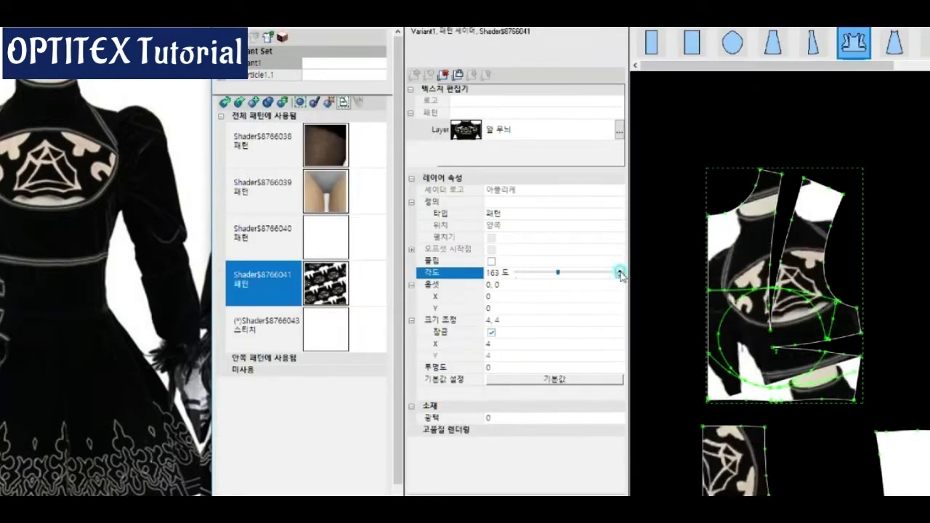
pyautogui.click(466, 319)
pyautogui.write('5')
pyautogui.click(539, 333)
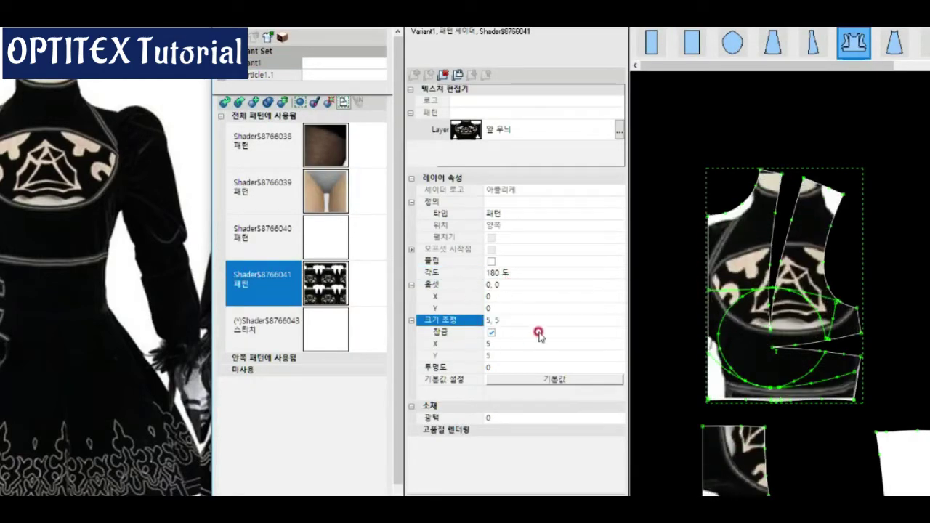
# Shift the texture horizontally to -24, set scale 7, and adjust the horizontal offset to 3.6.
pyautogui.click(503, 301)
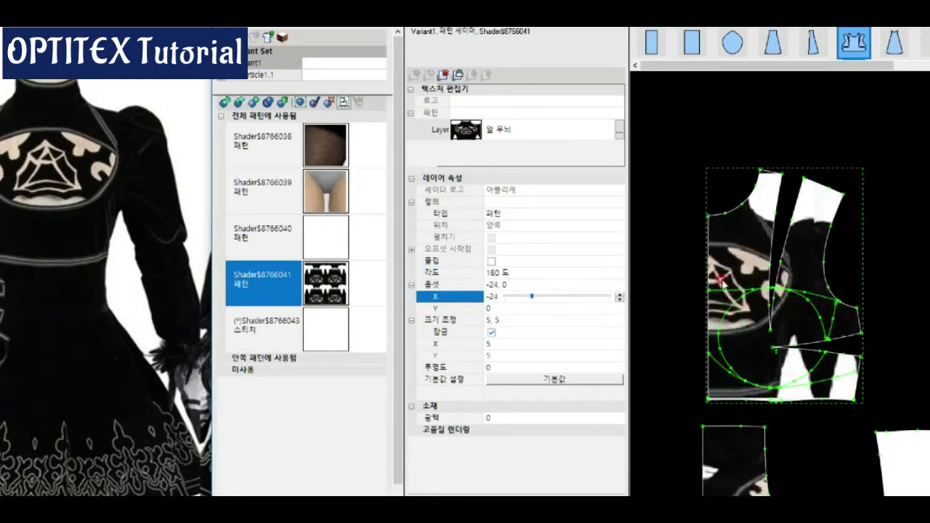
pyautogui.click(501, 308)
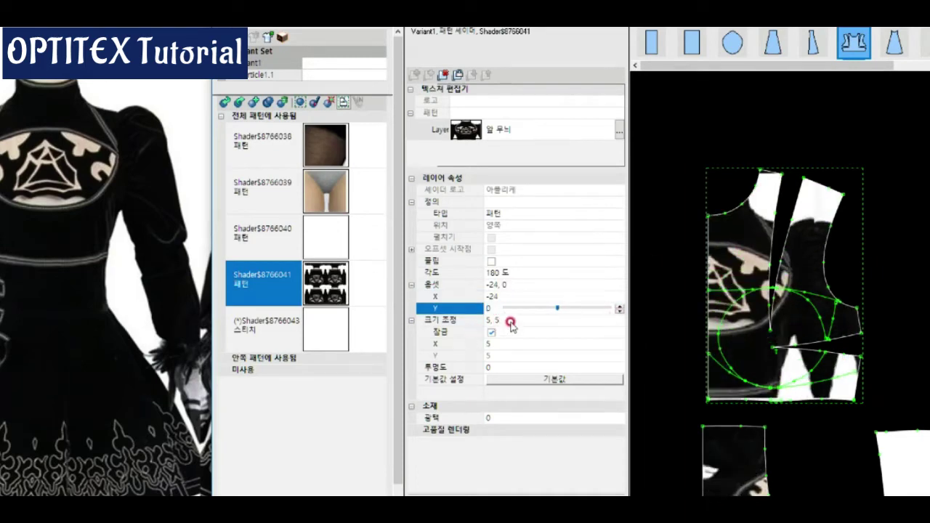
pyautogui.click(511, 319)
pyautogui.write('7')
pyautogui.click(619, 295)
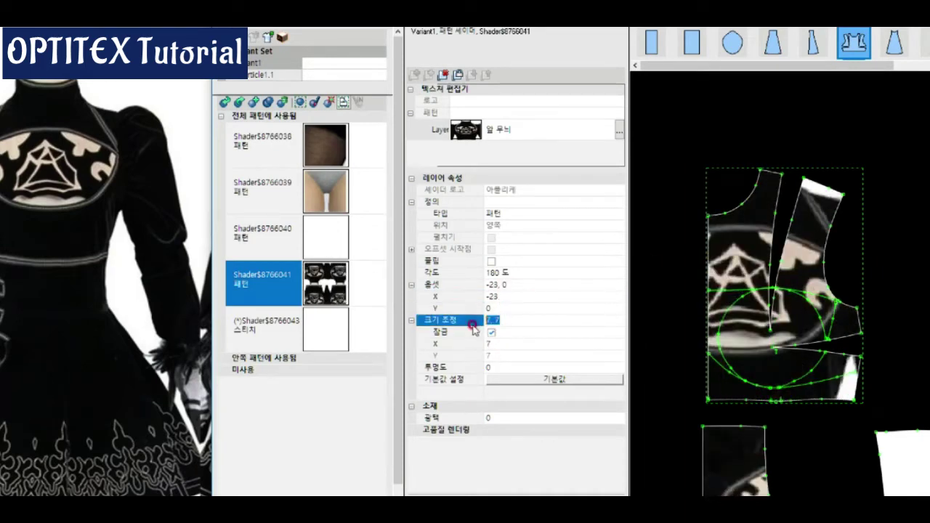
pyautogui.click(619, 297)
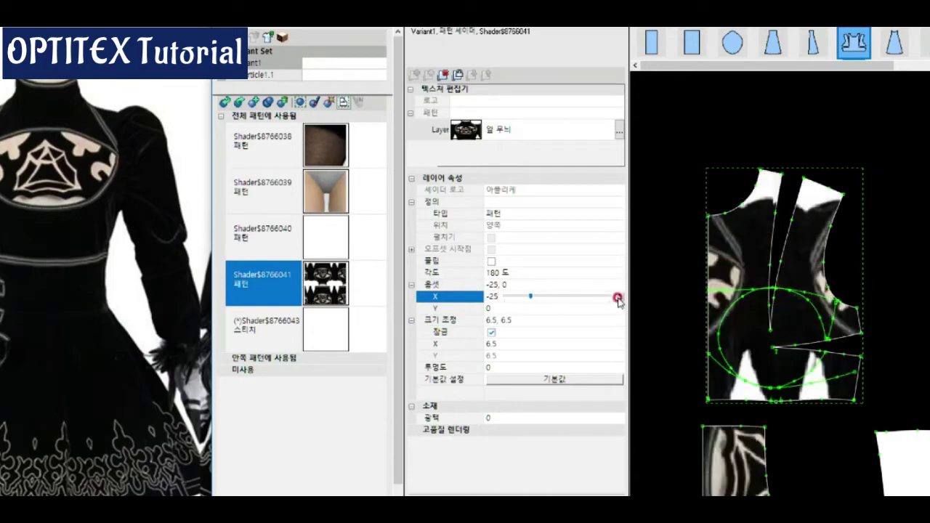
pyautogui.click(492, 297)
pyautogui.write('3.6')
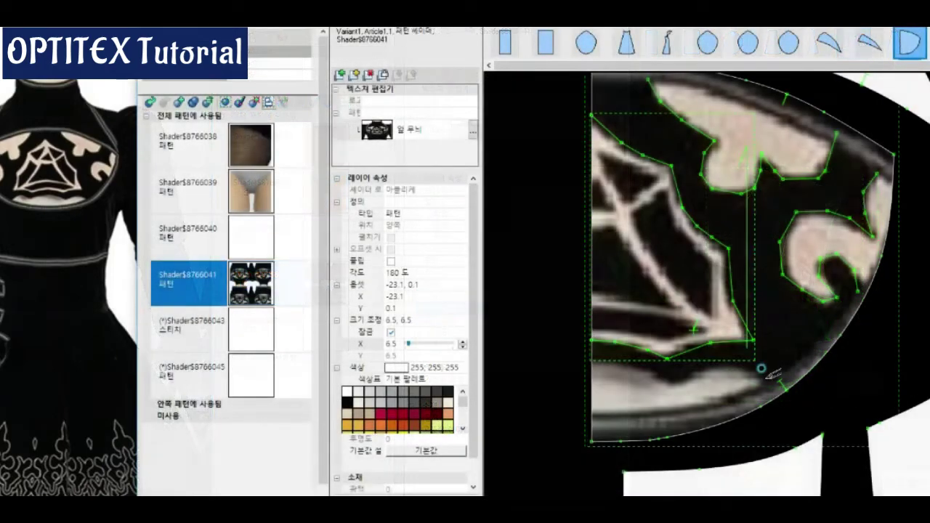
# Select the traced piece over the chest image and bring up the selection tool choices.
pyautogui.rightClick(747, 373)
pyautogui.click(741, 417)
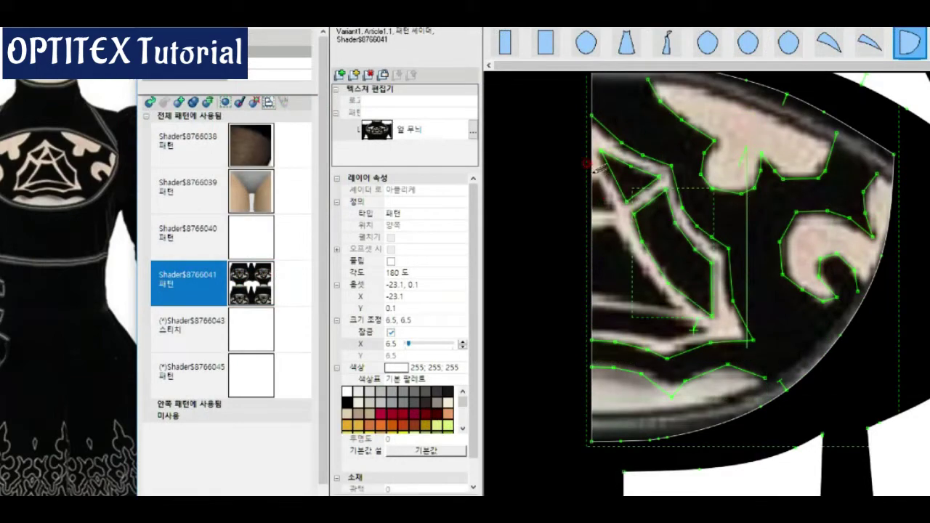
pyautogui.rightClick(611, 242)
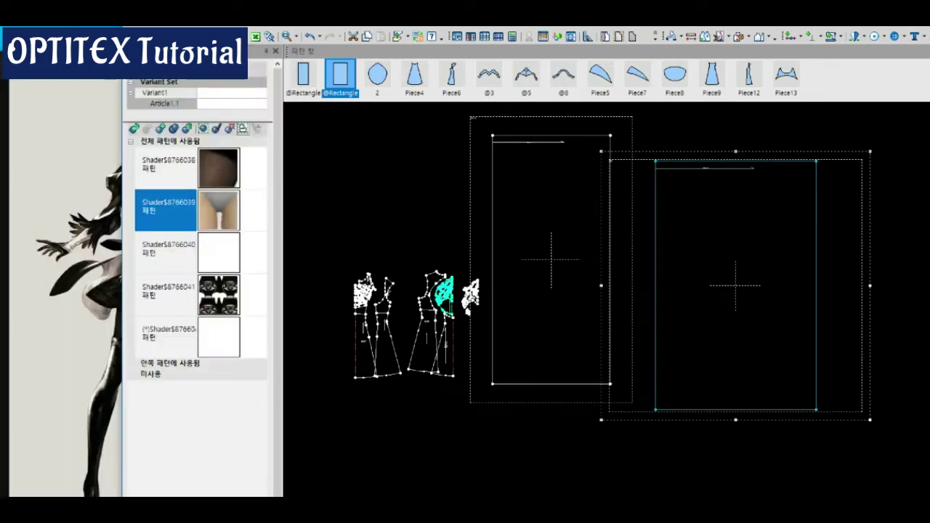
# Show textured fills, select the long Rectangle strip, and unfold its half pattern into a full piece.
pyautogui.click(604, 36)
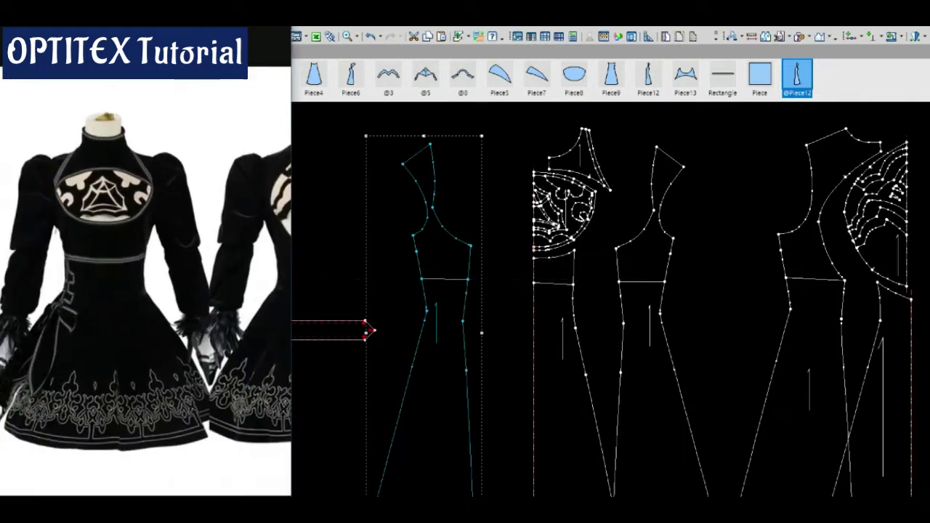
pyautogui.scroll(-2, 497, 310)
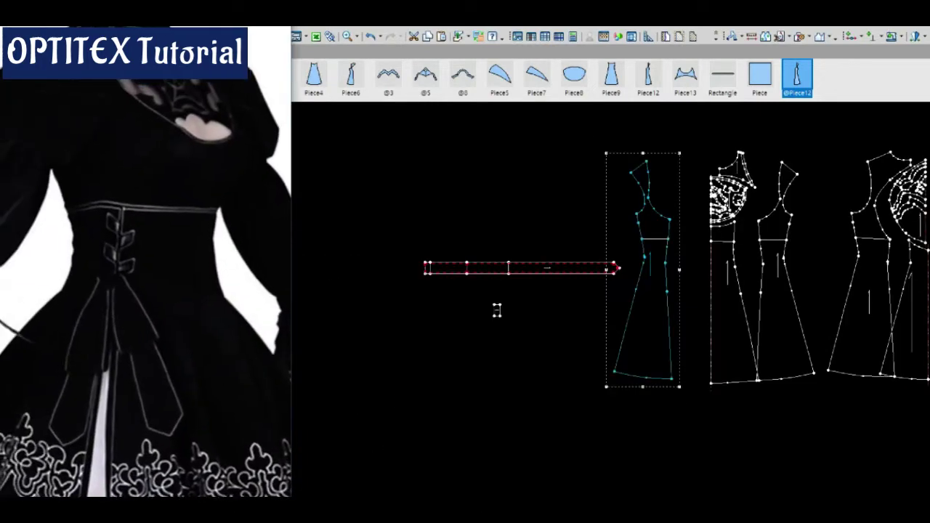
pyautogui.click(522, 267)
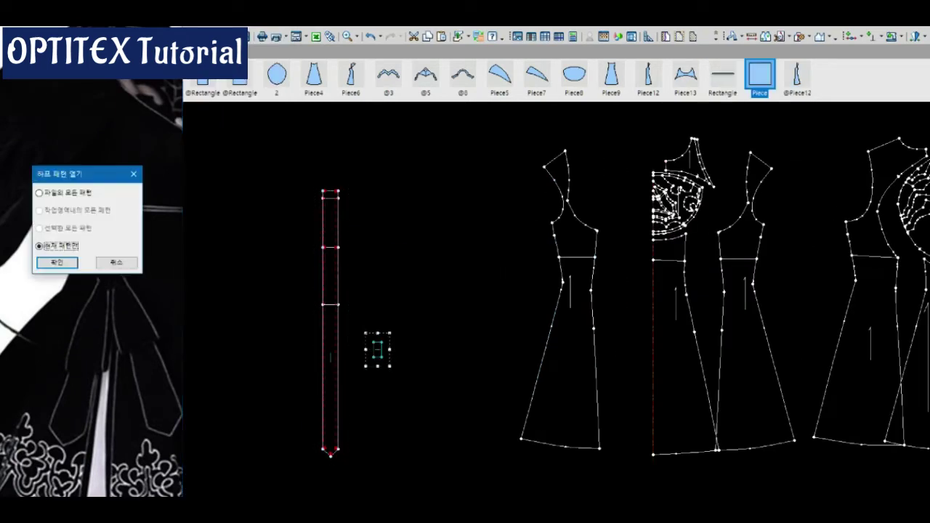
pyautogui.press('Return')
pyautogui.press('Return')
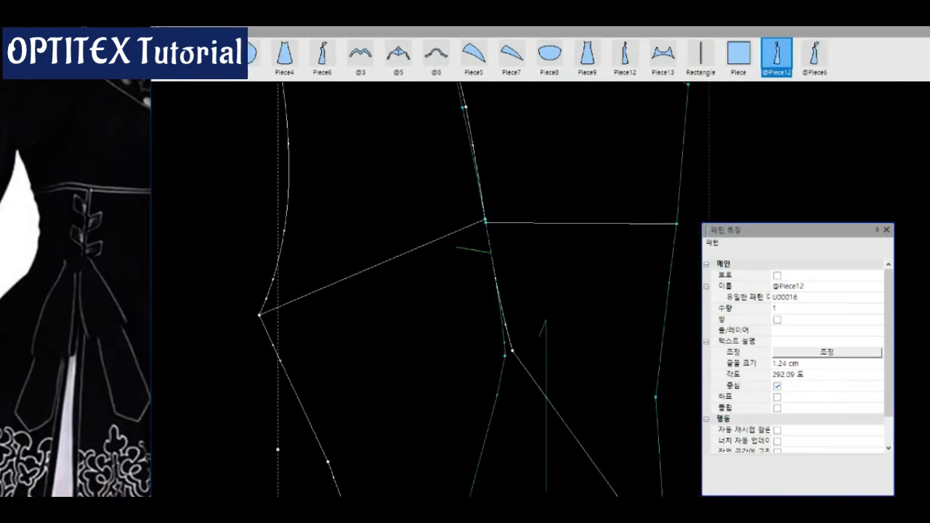
pyautogui.press('Return')
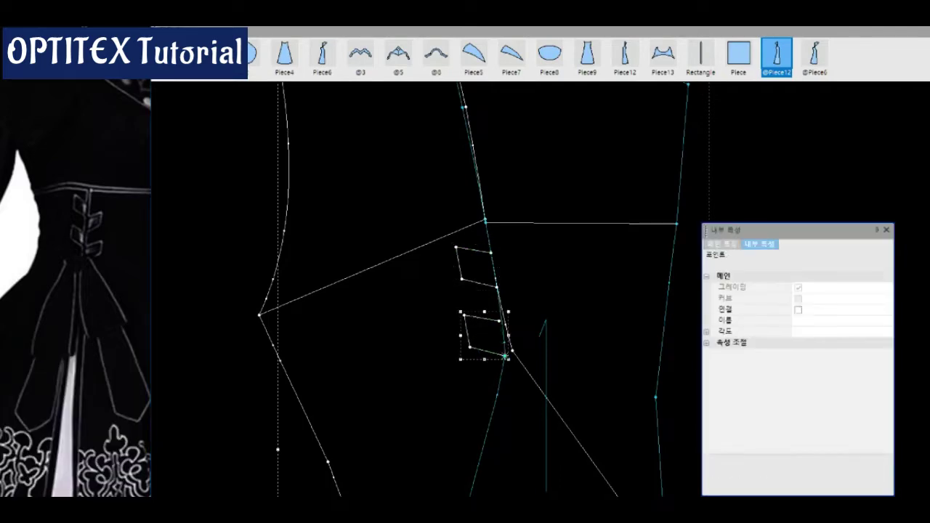
pyautogui.scroll(1, 265, 463)
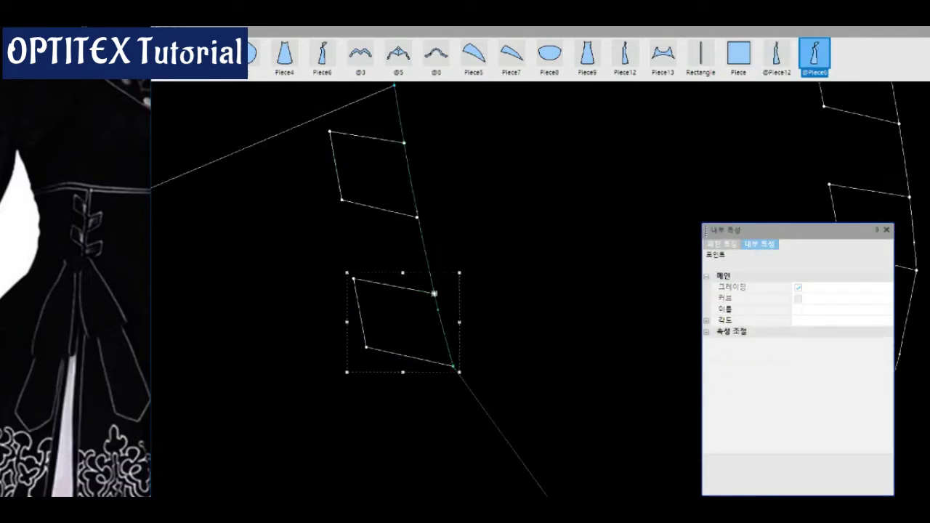
pyautogui.scroll(-2, 349, 291)
pyautogui.click(488, 229)
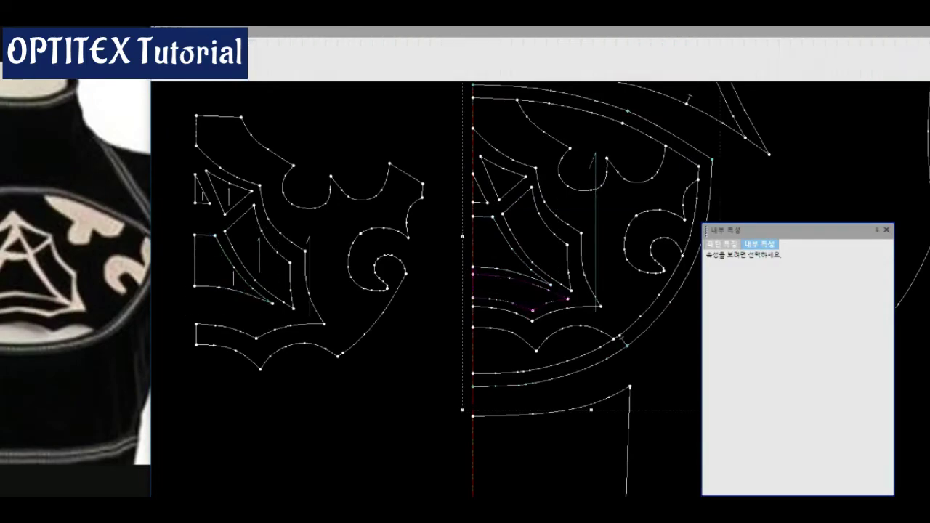
pyautogui.scroll(-1, 566, 491)
pyautogui.scroll(-2, 566, 491)
pyautogui.scroll(-2, 566, 490)
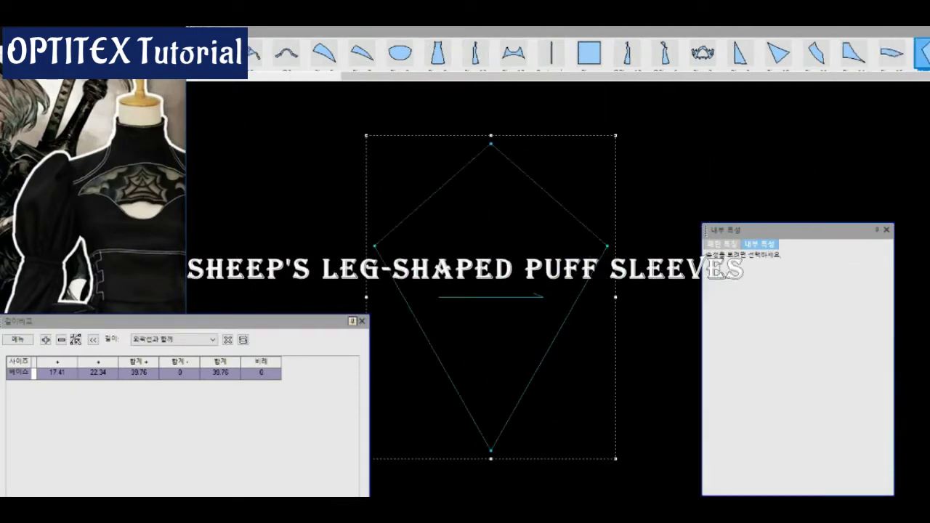
# Raise the sleeve's horizontal internal line and add a second line across the lower sleeve.
pyautogui.rightClick(546, 225)
pyautogui.click(563, 232)
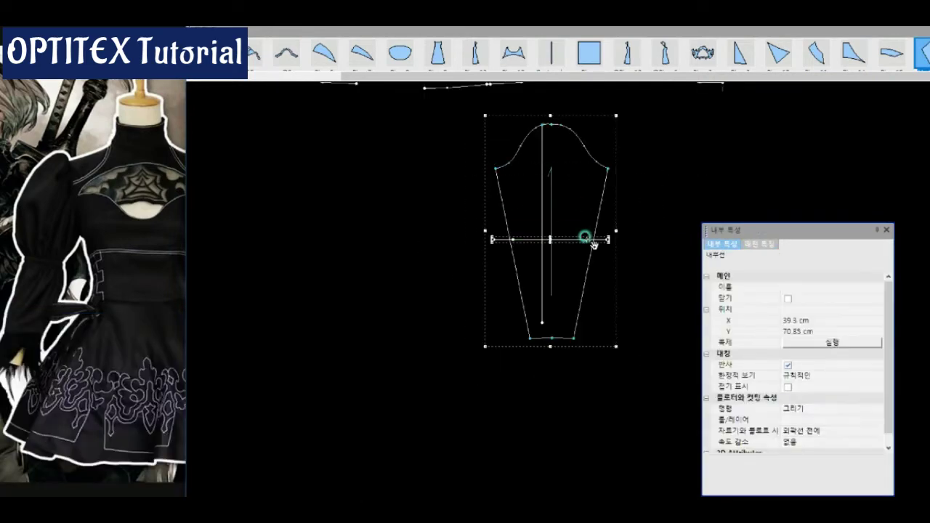
pyautogui.click(556, 253)
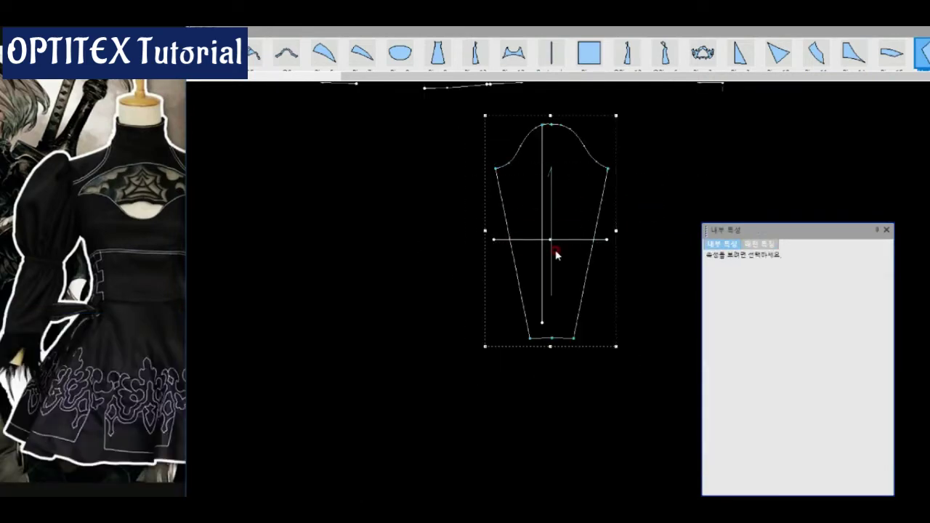
pyautogui.moveTo(572, 227); pyautogui.dragTo(573, 187)
pyautogui.click(544, 197)
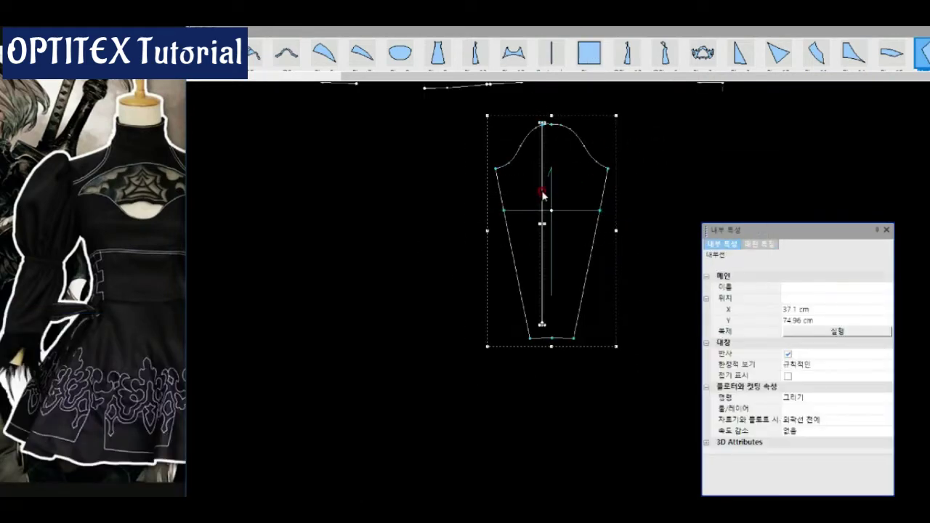
pyautogui.click(560, 328)
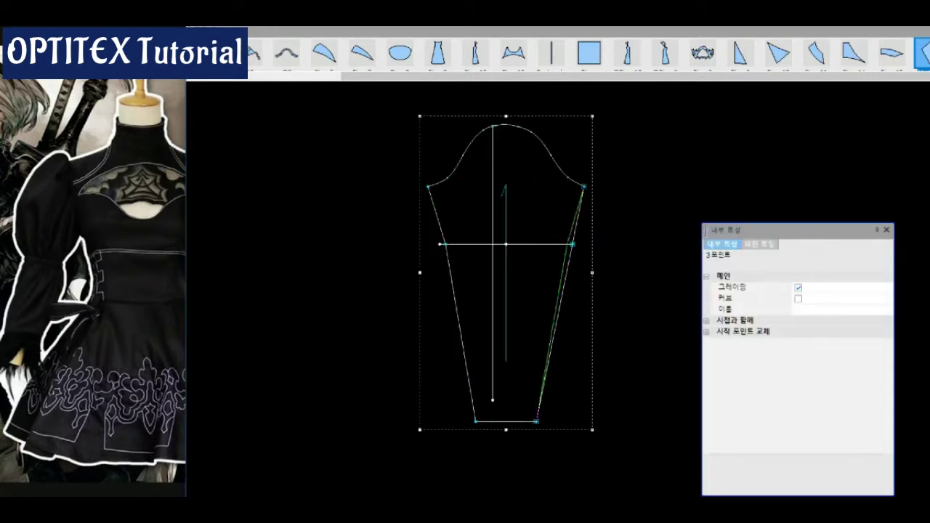
pyautogui.click(548, 351)
pyautogui.press('Return')
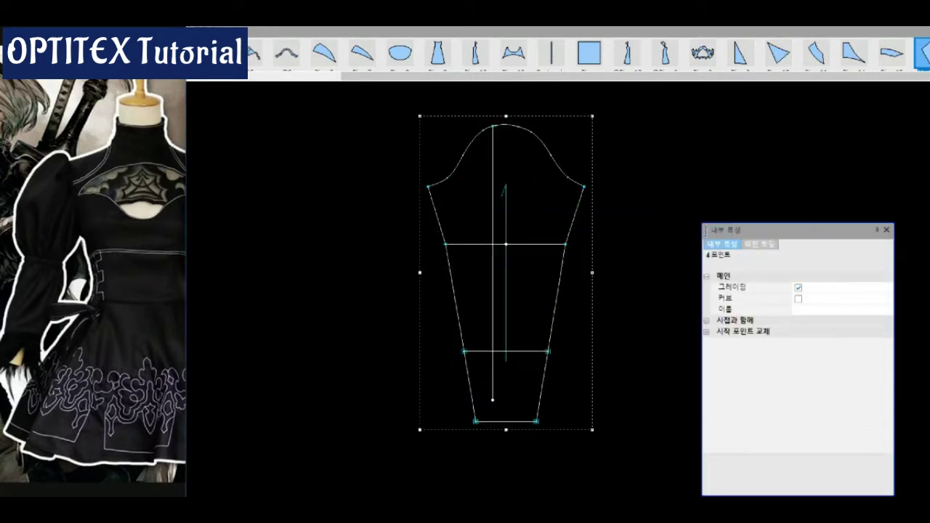
# Move the sleeve outline points inward and add pulled-up points forming the jagged cuff.
pyautogui.click(578, 313)
pyautogui.press('Return')
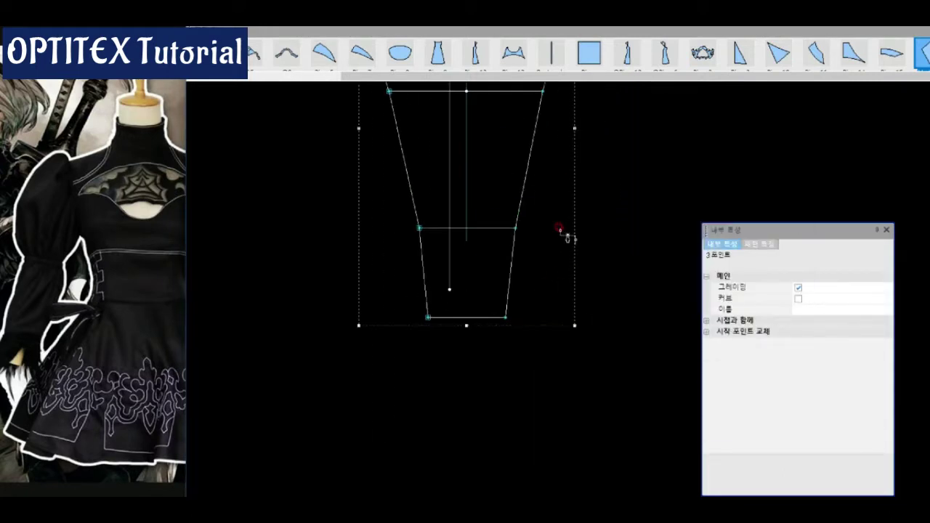
pyautogui.click(571, 321)
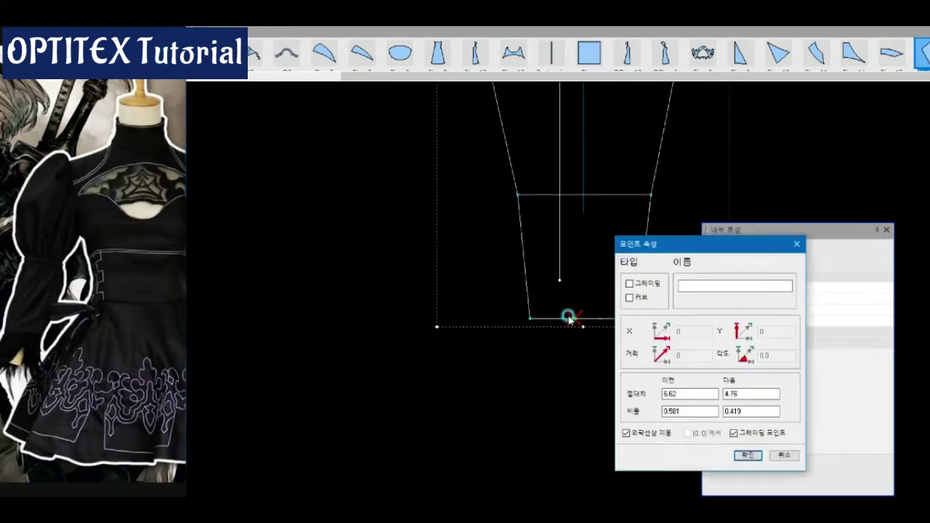
pyautogui.press('Return')
pyautogui.moveTo(573, 339); pyautogui.dragTo(554, 242)
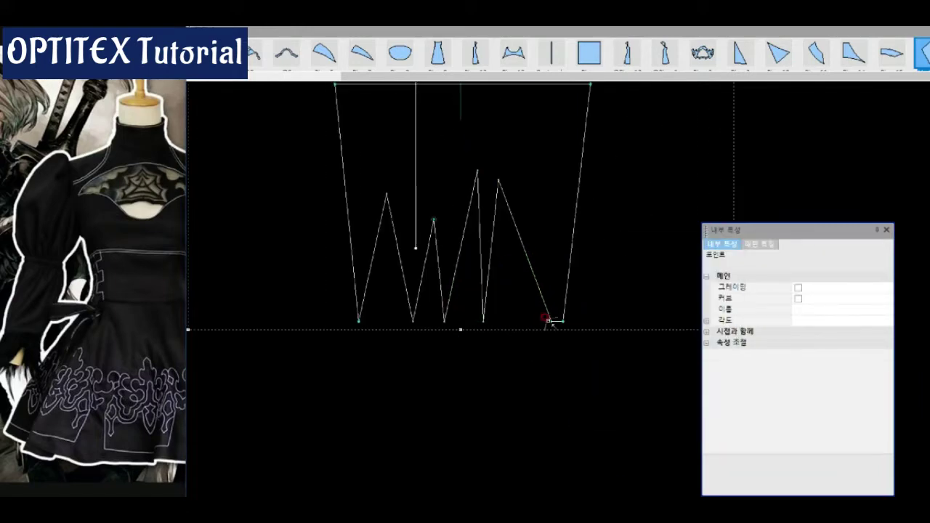
pyautogui.click(550, 300)
pyautogui.press('Return')
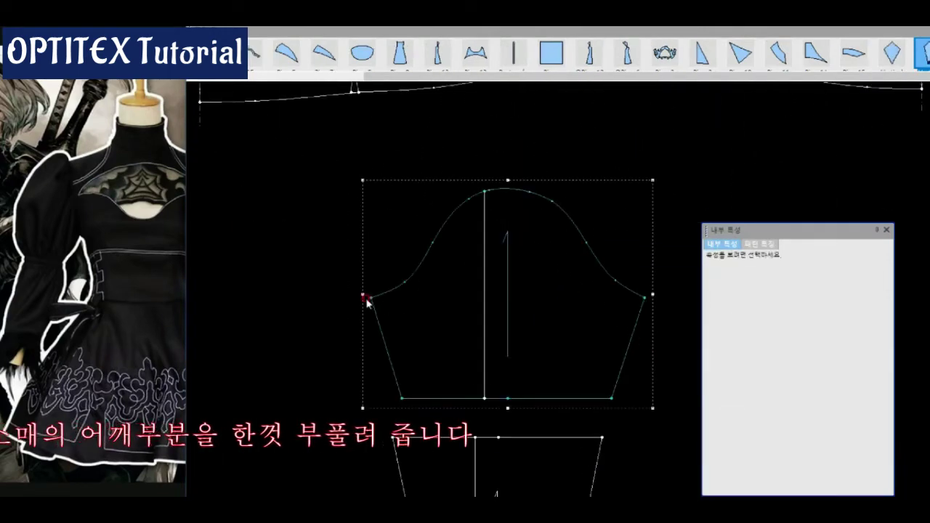
# Spread the sleeve cap with Add Multiple Fullness (width 2), then export to CLO auto-renaming duplicates.
pyautogui.click(525, 54)
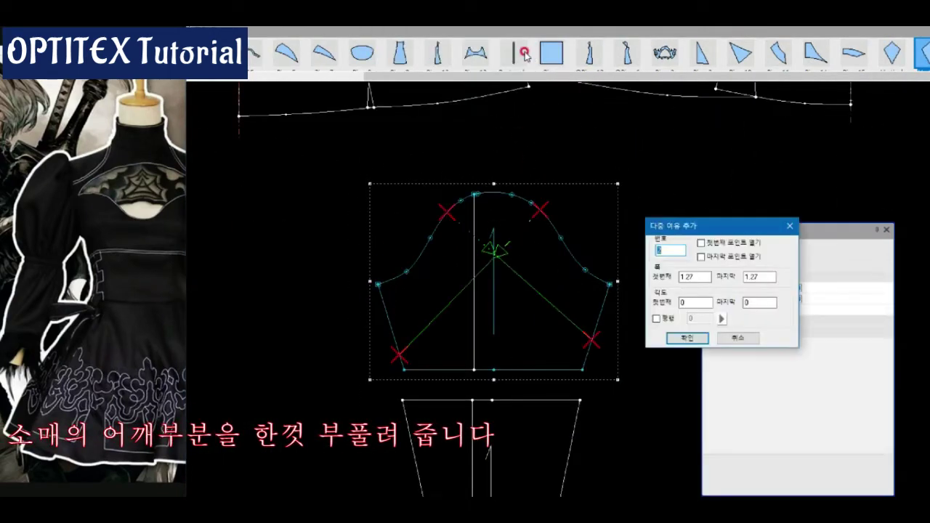
pyautogui.click(696, 341)
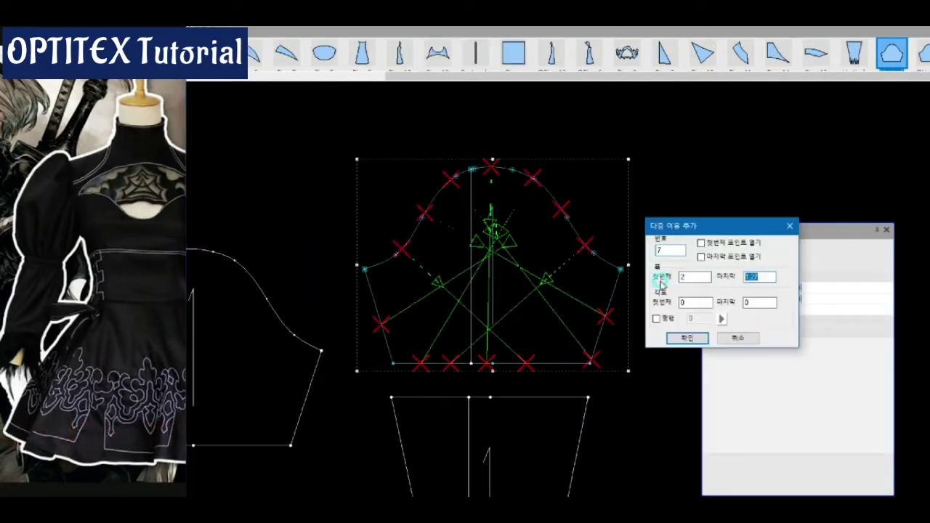
pyautogui.click(696, 340)
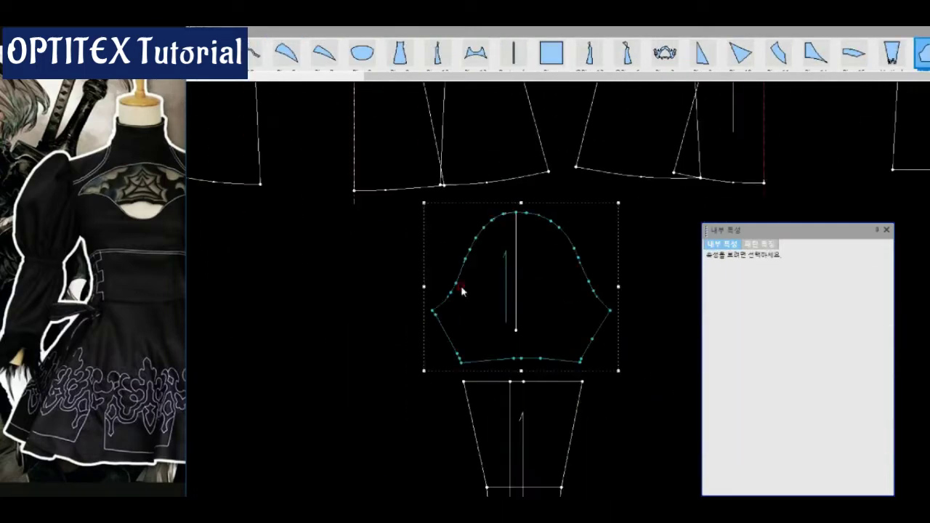
pyautogui.click(784, 282)
pyautogui.click(662, 343)
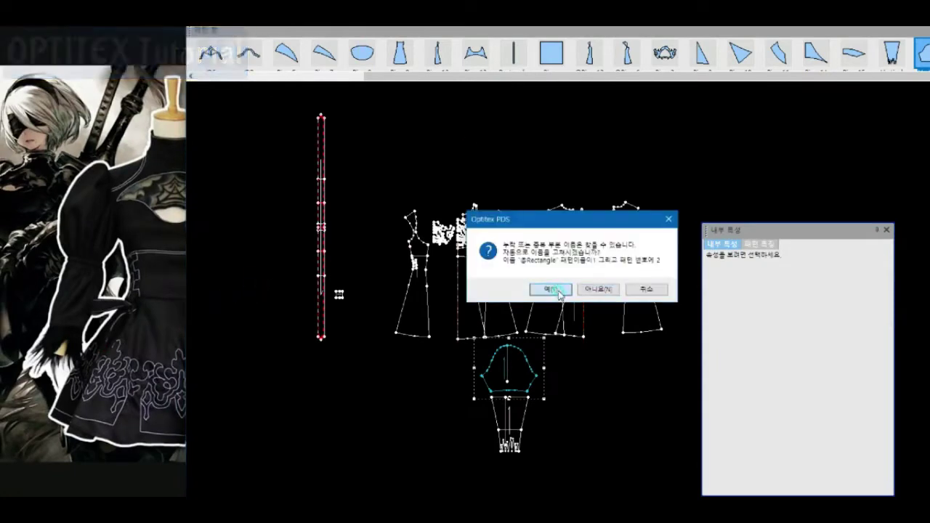
pyautogui.click(557, 290)
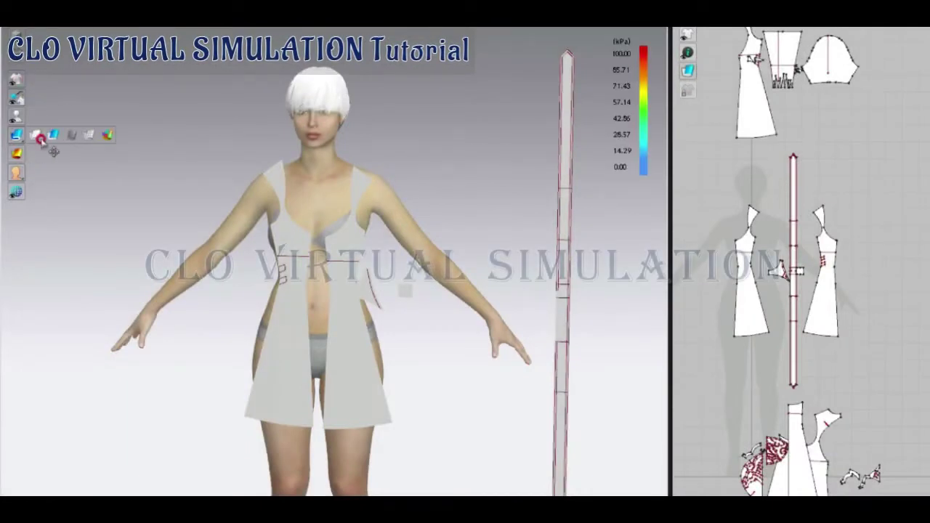
pyautogui.hotkey('ctrl', 'a')
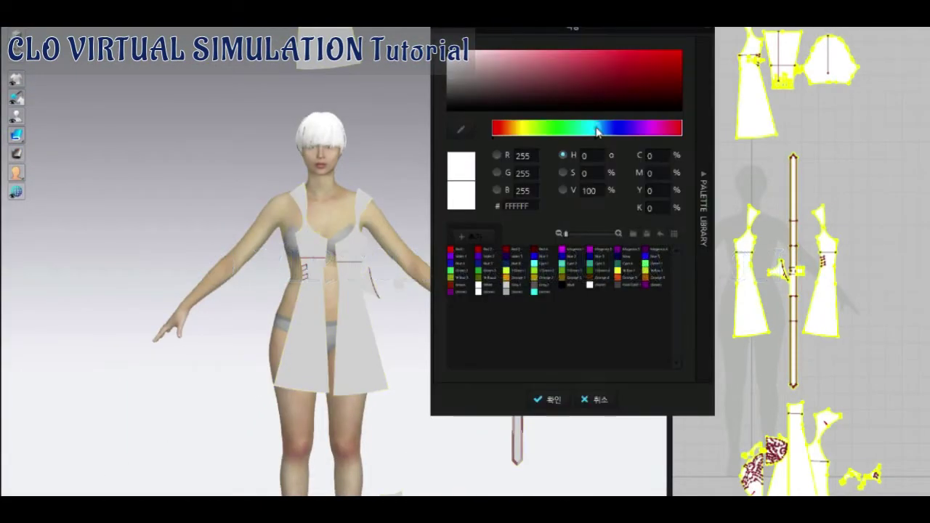
# Colour all pattern pieces teal.
pyautogui.click(544, 398)
pyautogui.scroll(3, 344, 341)
pyautogui.click(344, 342)
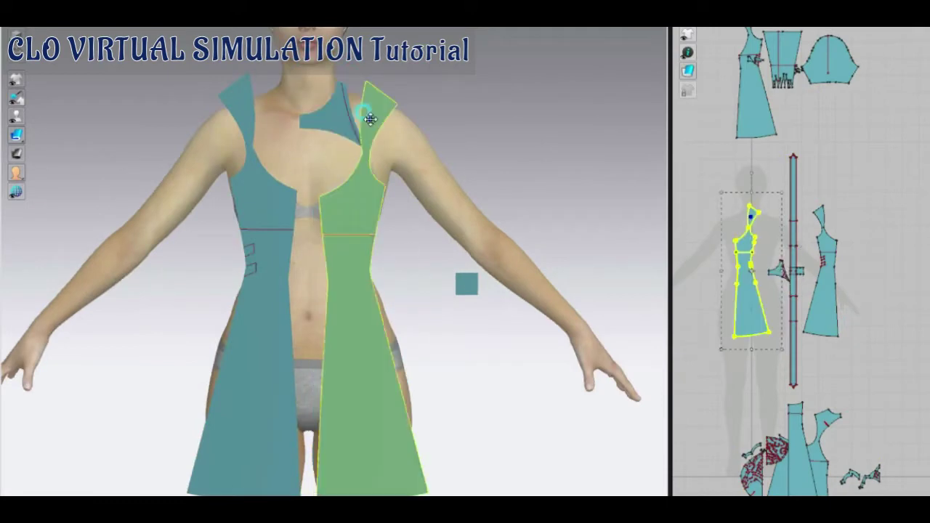
# Position the front dress panels and small collar and chest pieces against the avatar's torso.
pyautogui.moveTo(551, 255); pyautogui.dragTo(118, 284)
pyautogui.scroll(3, 331, 147)
pyautogui.click(330, 146)
pyautogui.scroll(-3, 330, 146)
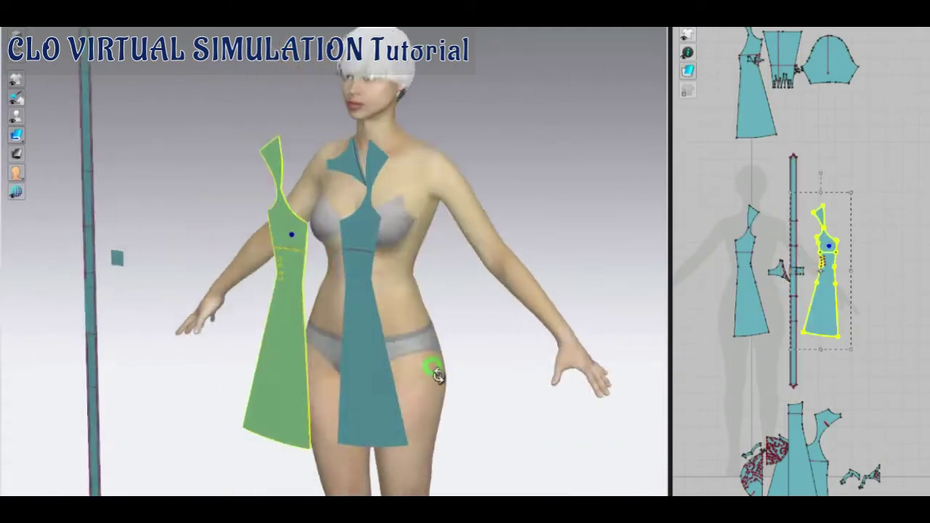
pyautogui.moveTo(436, 373); pyautogui.dragTo(415, 333, button='right')
pyautogui.click(518, 274)
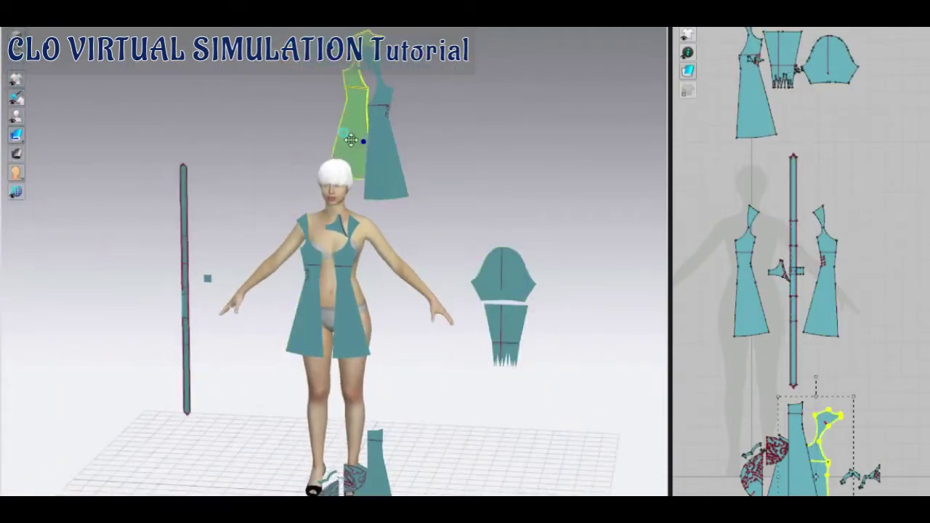
pyautogui.scroll(5, 379, 334)
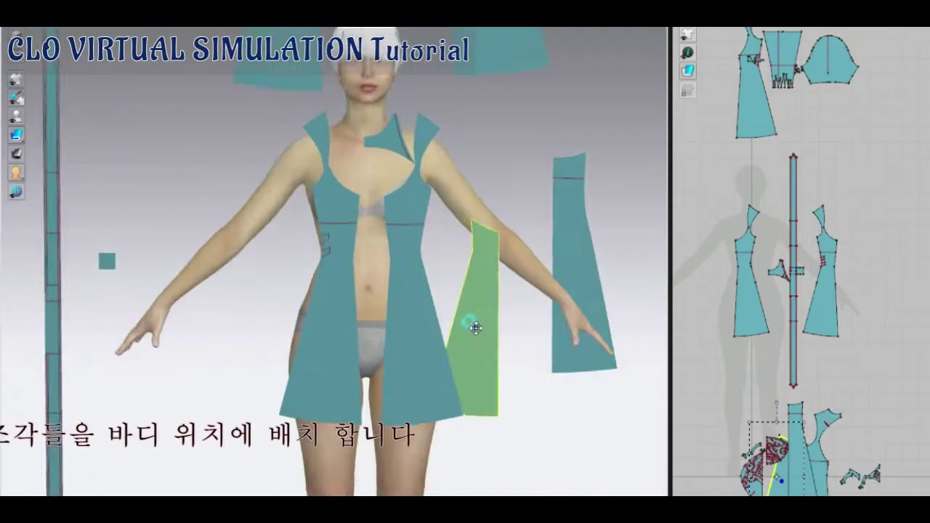
pyautogui.click(404, 280)
pyautogui.moveTo(404, 280); pyautogui.dragTo(378, 218, button='right')
pyautogui.click(414, 150)
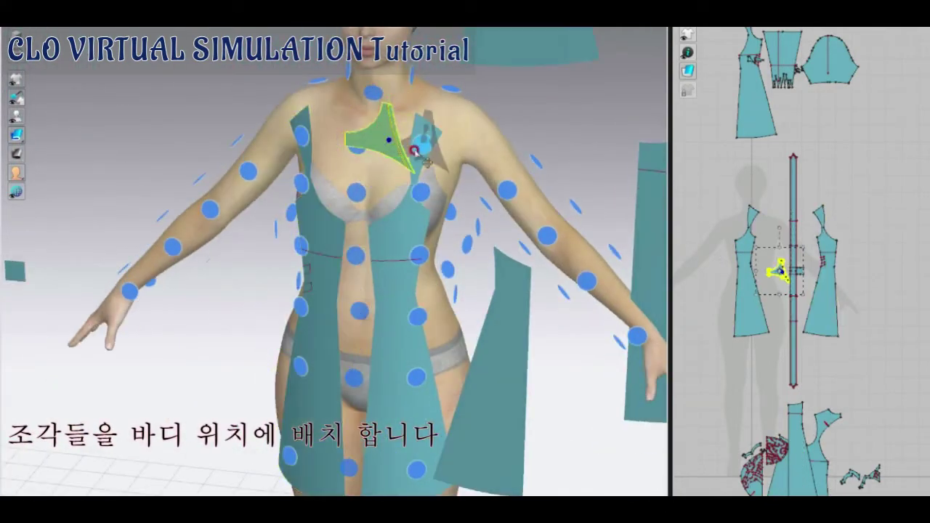
pyautogui.click(376, 165)
pyautogui.moveTo(377, 165); pyautogui.dragTo(367, 264, button='right')
# Place the sleeve piece along the avatar's arm.
pyautogui.moveTo(390, 350); pyautogui.dragTo(447, 216, button='right')
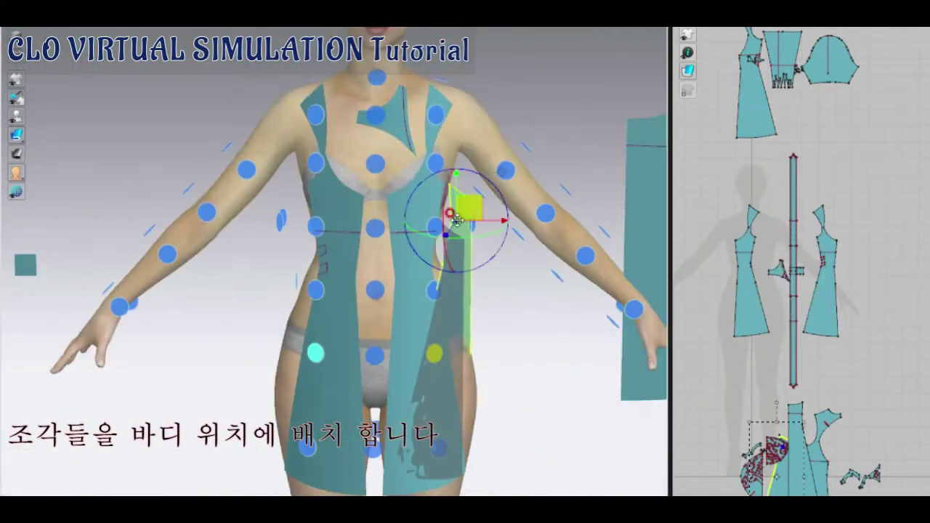
pyautogui.click(503, 366)
pyautogui.moveTo(502, 365); pyautogui.dragTo(450, 220, button='right')
pyautogui.click(450, 220)
pyautogui.click(450, 327)
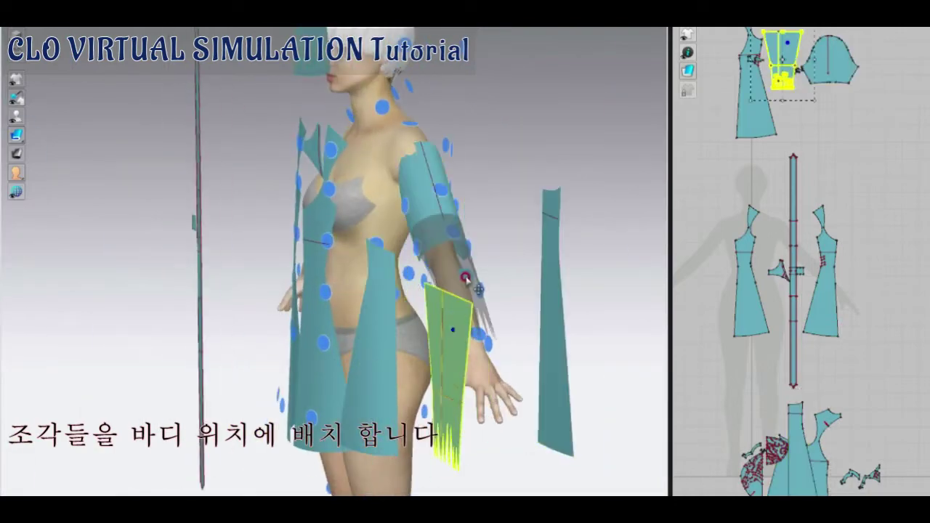
pyautogui.moveTo(450, 327)
pyautogui.mouseDown(button='right')
pyautogui.moveTo(509, 306)
pyautogui.moveTo(429, 255)
pyautogui.mouseUp(button='right')
pyautogui.scroll(-2, 466, 353)
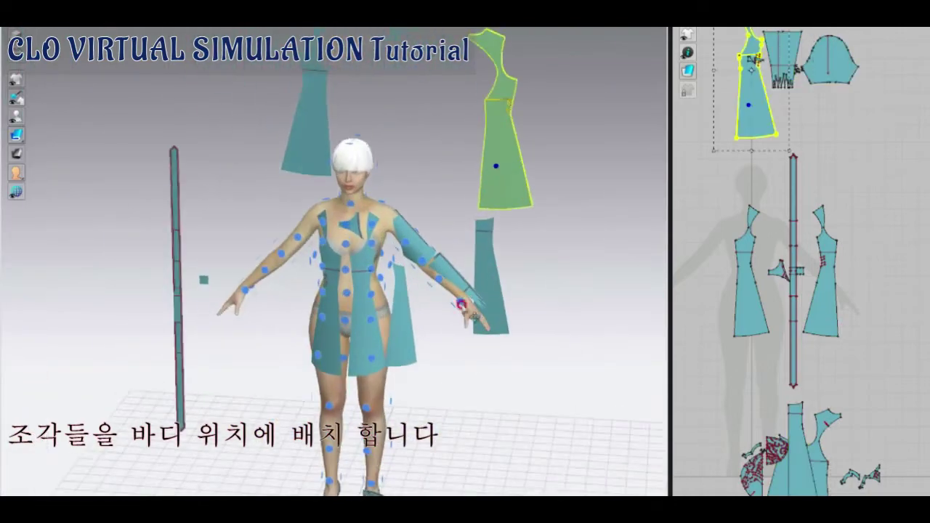
pyautogui.moveTo(466, 354); pyautogui.dragTo(264, 163, button='right')
pyautogui.moveTo(372, 137); pyautogui.dragTo(465, 305, button='right')
# Select a front panel and the pocket piece and check their placement from the front.
pyautogui.click(458, 327)
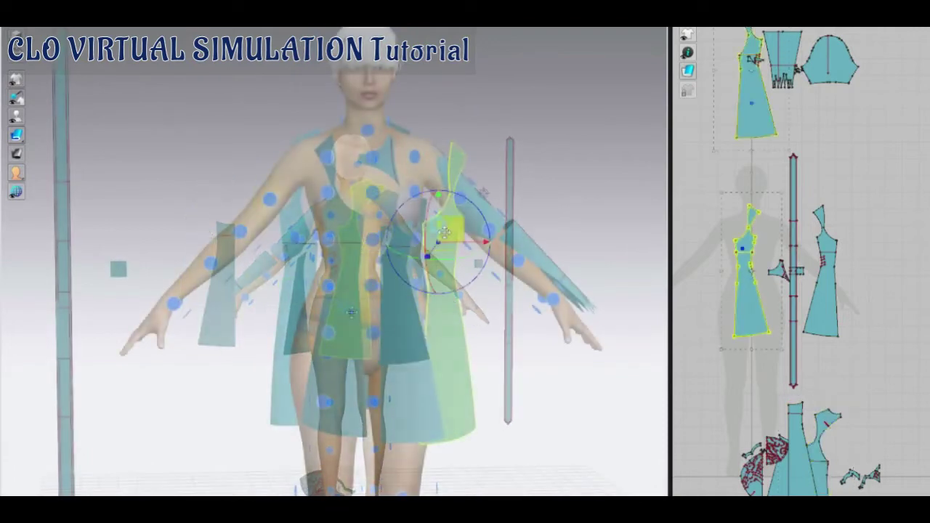
pyautogui.scroll(2, 535, 357)
pyautogui.scroll(-1, 399, 322)
pyautogui.scroll(-3, 429, 490)
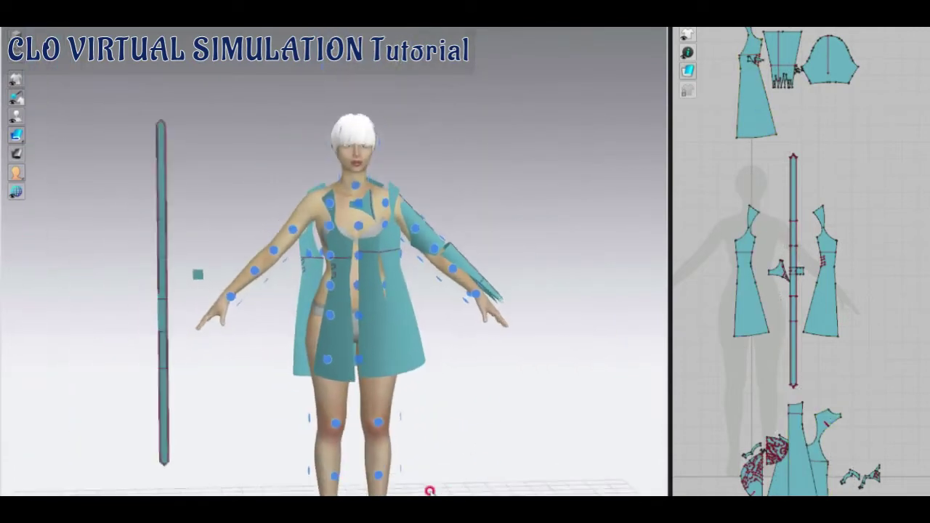
pyautogui.click(774, 447)
pyautogui.scroll(4, 455, 237)
pyautogui.scroll(3, 289, 125)
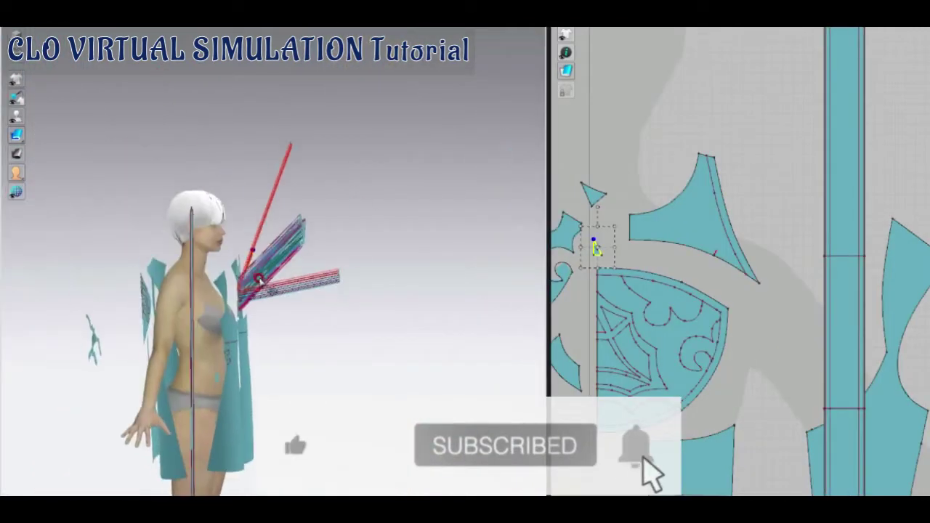
pyautogui.scroll(3, 289, 125)
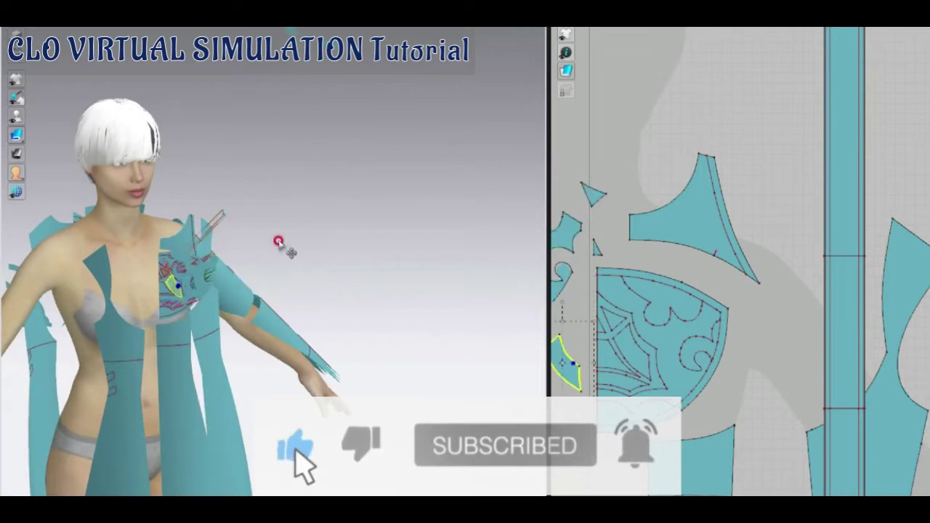
pyautogui.moveTo(279, 241); pyautogui.dragTo(484, 179, button='right')
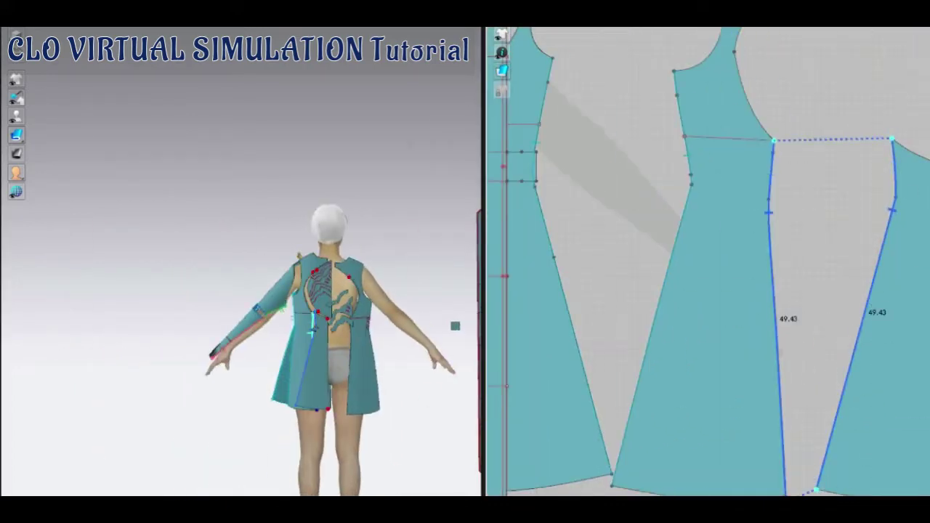
# Clone the right skirt piece as an outside layer and sew back panel edges together.
pyautogui.rightClick(771, 396)
pyautogui.click(829, 172)
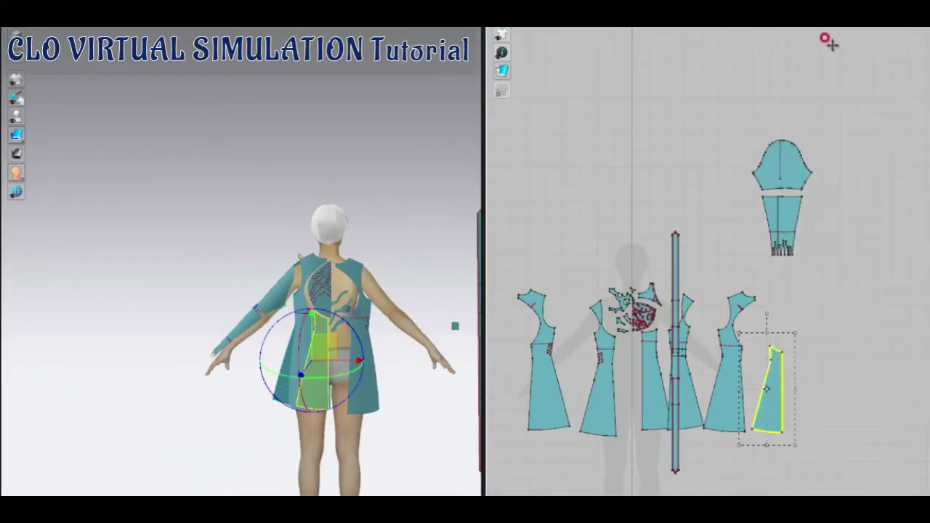
pyautogui.scroll(5, 785, 385)
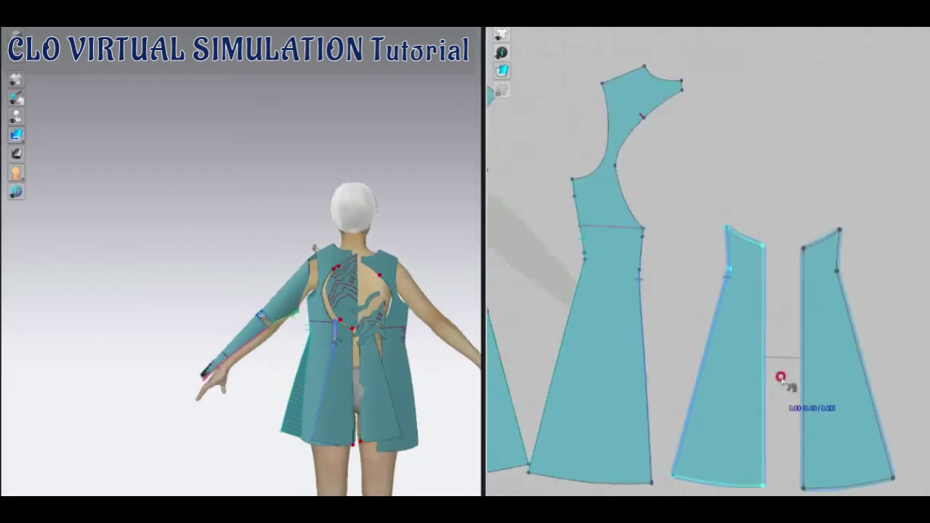
pyautogui.click(803, 250)
pyautogui.click(893, 476)
pyautogui.scroll(-3, 820, 374)
pyautogui.scroll(-2, 727, 349)
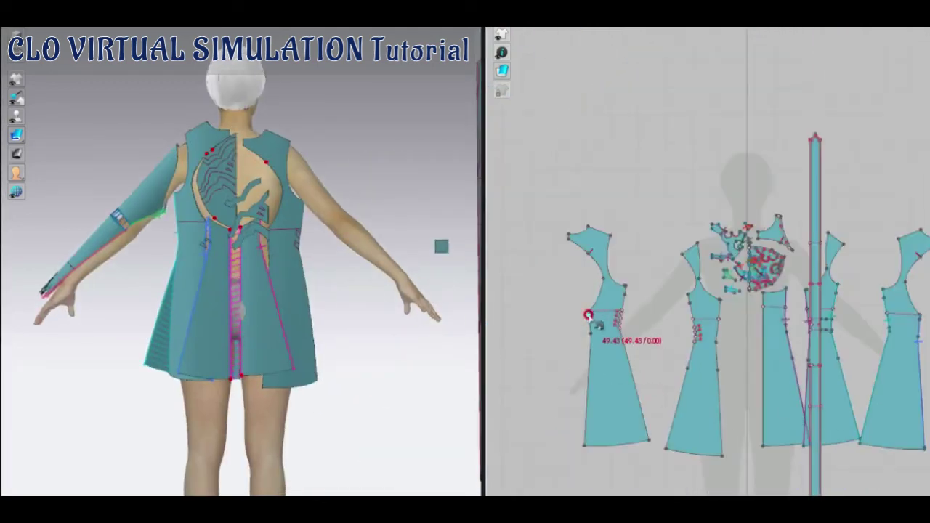
pyautogui.scroll(6, 566, 158)
pyautogui.scroll(-5, 577, 161)
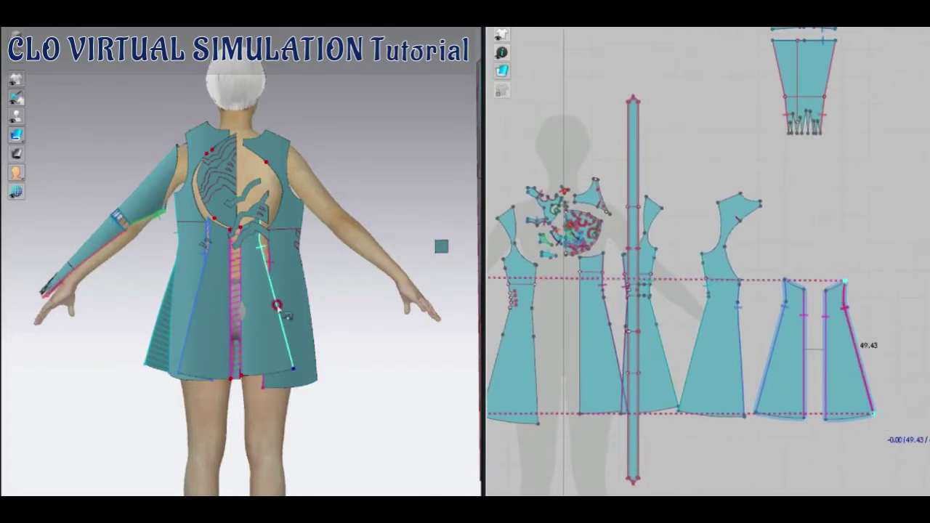
pyautogui.click(286, 326)
pyautogui.scroll(5, 523, 272)
pyautogui.scroll(-6, 716, 258)
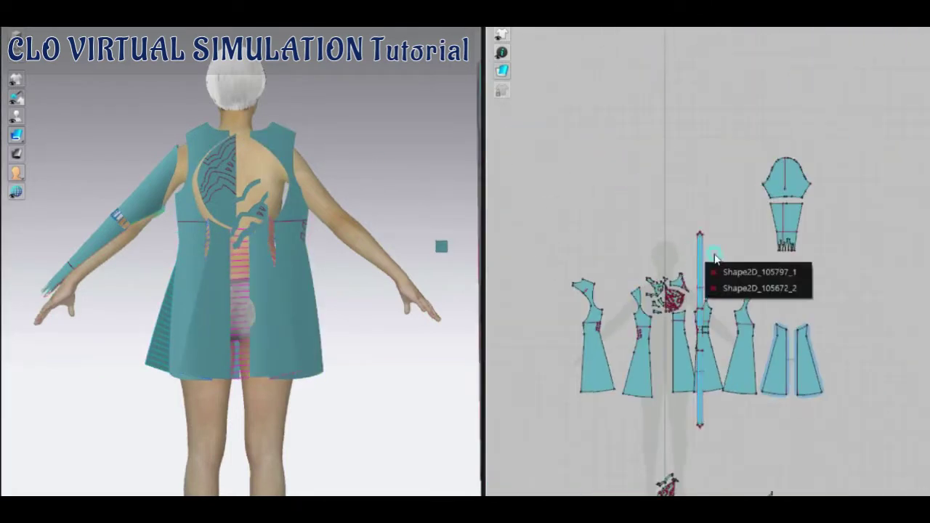
# Clone the sleeve as a linked symmetric pattern.
pyautogui.rightClick(795, 200)
pyautogui.click(836, 109)
pyautogui.click(609, 207)
# Sew the shoulder seam between the left front panel and its neighbour.
pyautogui.moveTo(332, 291)
pyautogui.mouseDown(button='right')
pyautogui.moveTo(392, 201)
pyautogui.moveTo(300, 242)
pyautogui.mouseUp(button='right')
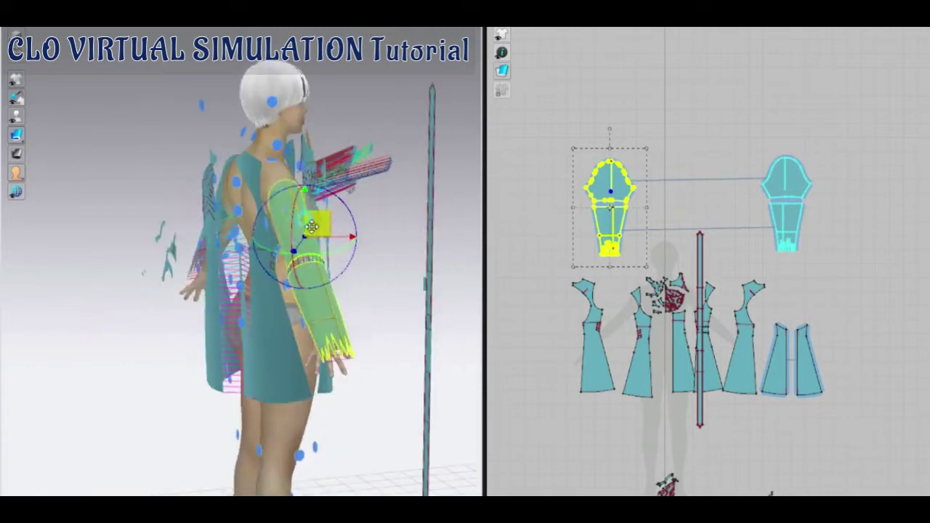
pyautogui.scroll(3, 633, 326)
pyautogui.click(727, 214)
pyautogui.moveTo(342, 177)
pyautogui.mouseDown(button='right')
pyautogui.moveTo(218, 218)
pyautogui.moveTo(237, 197)
pyautogui.moveTo(349, 218)
pyautogui.mouseUp(button='right')
pyautogui.click(789, 313)
pyautogui.scroll(2, 789, 313)
pyautogui.scroll(2, 645, 229)
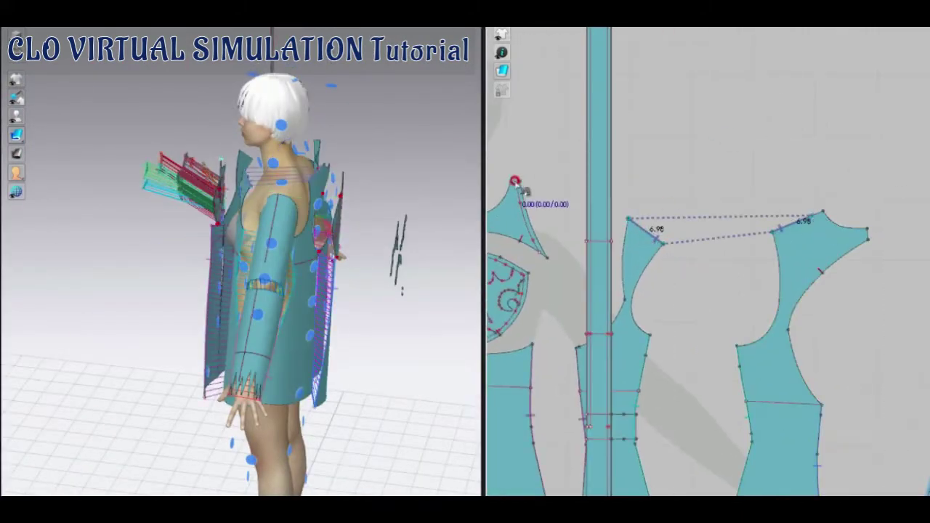
pyautogui.click(830, 220)
# Sew the curved armhole seam and set the fabric colour to dark grey #666666.
pyautogui.scroll(2, 540, 260)
pyautogui.scroll(-2, 530, 363)
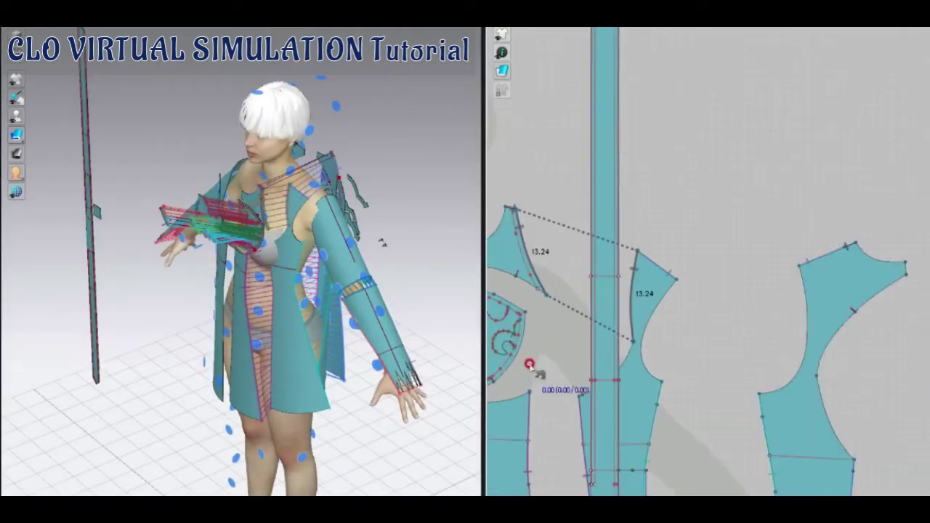
pyautogui.scroll(2, 672, 251)
pyautogui.click(672, 251)
pyautogui.scroll(-3, 695, 384)
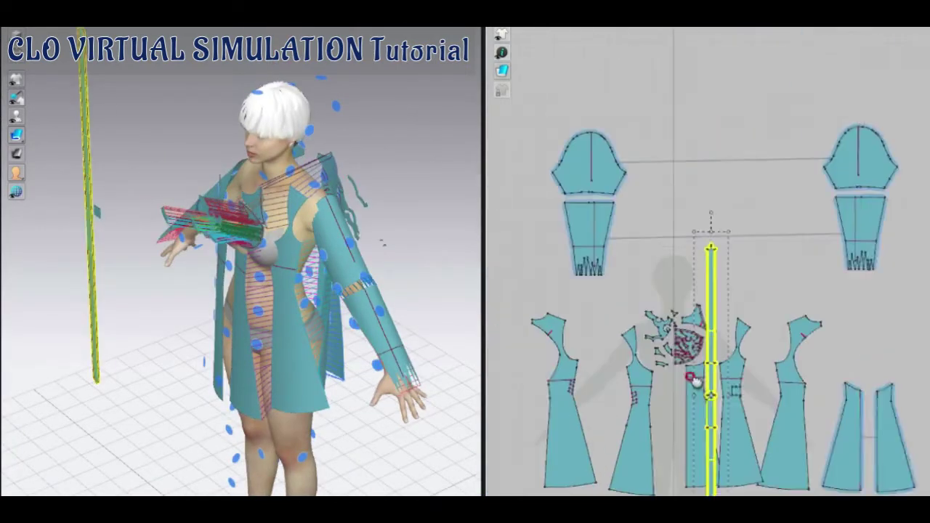
pyautogui.scroll(2, 800, 336)
pyautogui.scroll(1, 797, 353)
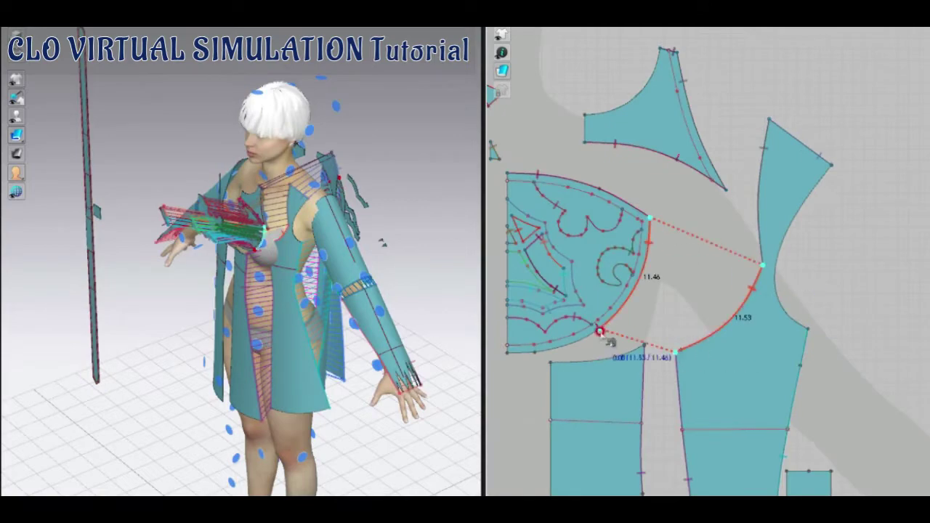
pyautogui.scroll(-3, 516, 450)
pyautogui.scroll(2, 727, 434)
pyautogui.scroll(-2, 705, 437)
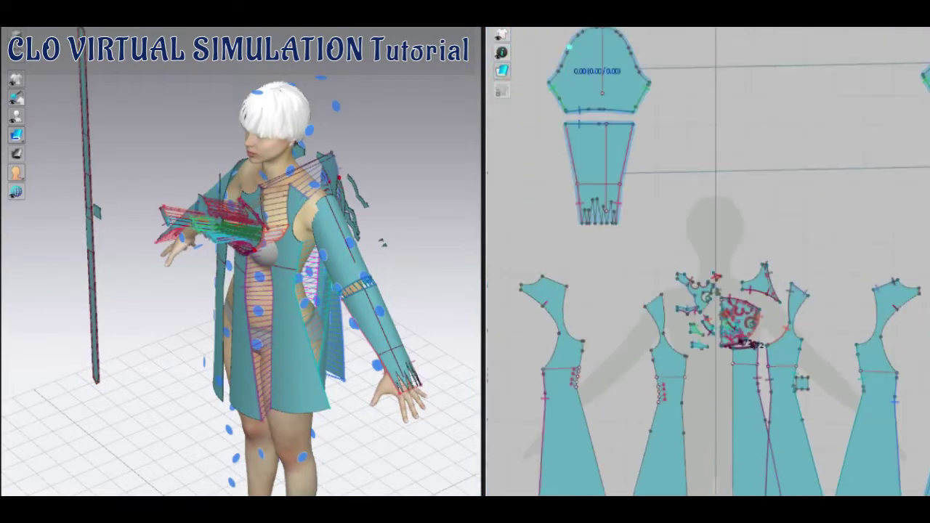
pyautogui.scroll(-2, 673, 397)
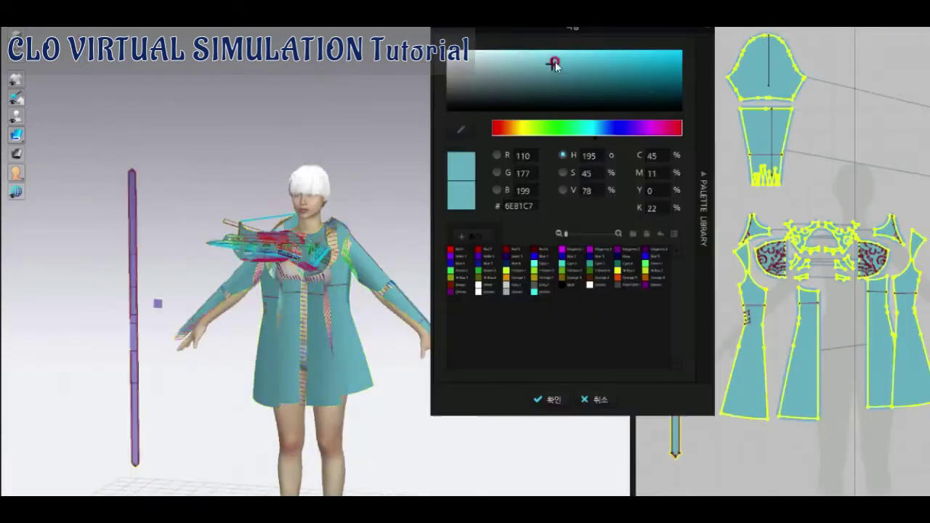
pyautogui.moveTo(552, 62)
pyautogui.mouseDown()
pyautogui.moveTo(486, 89)
pyautogui.moveTo(538, 76)
pyautogui.moveTo(502, 93)
pyautogui.mouseUp()
# Try dark burgundy, shift the hue toward green, then settle on lavender fabric.
pyautogui.click(549, 399)
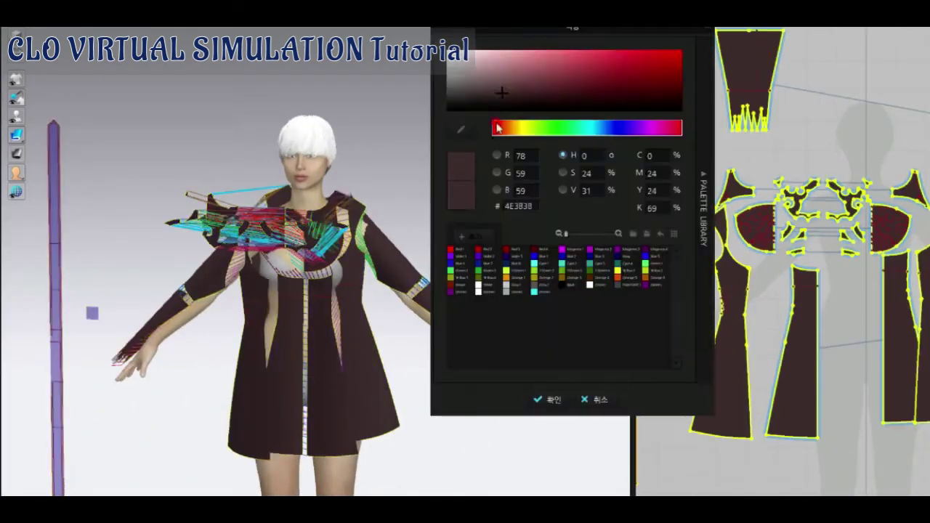
pyautogui.moveTo(498, 128); pyautogui.dragTo(566, 135)
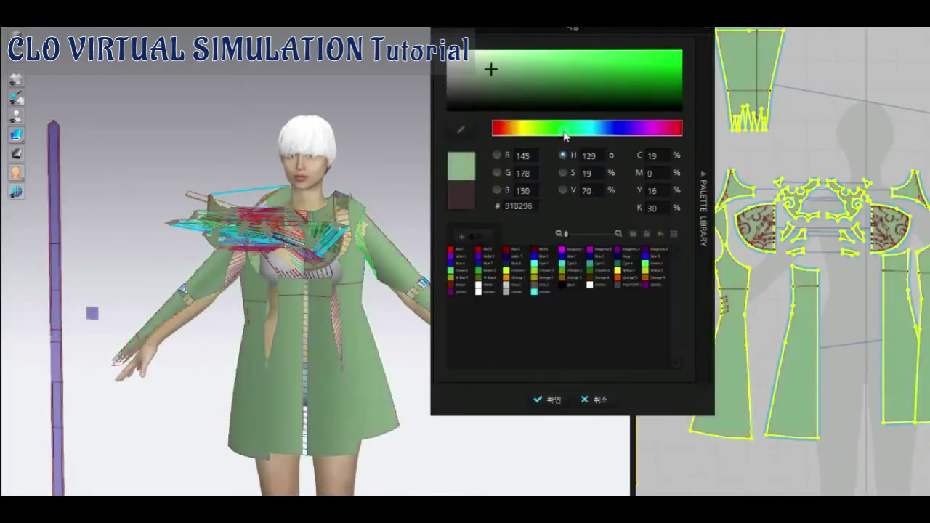
pyautogui.scroll(2, 782, 398)
pyautogui.scroll(2, 782, 399)
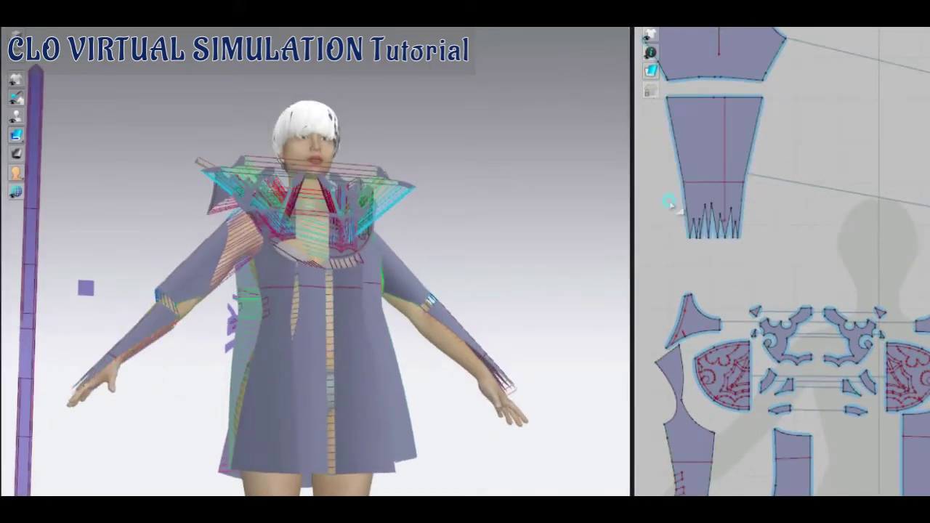
pyautogui.scroll(-3, 805, 174)
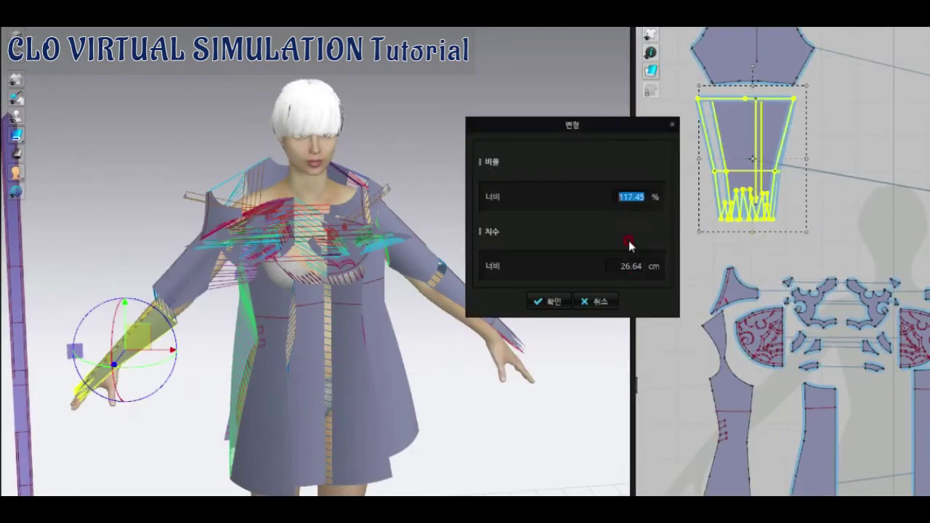
# Confirm the 117.45% lower sleeve width and place the mirrored sleeve on the right arm.
pyautogui.press('Return')
pyautogui.scroll(-2, 799, 239)
pyautogui.click(798, 256)
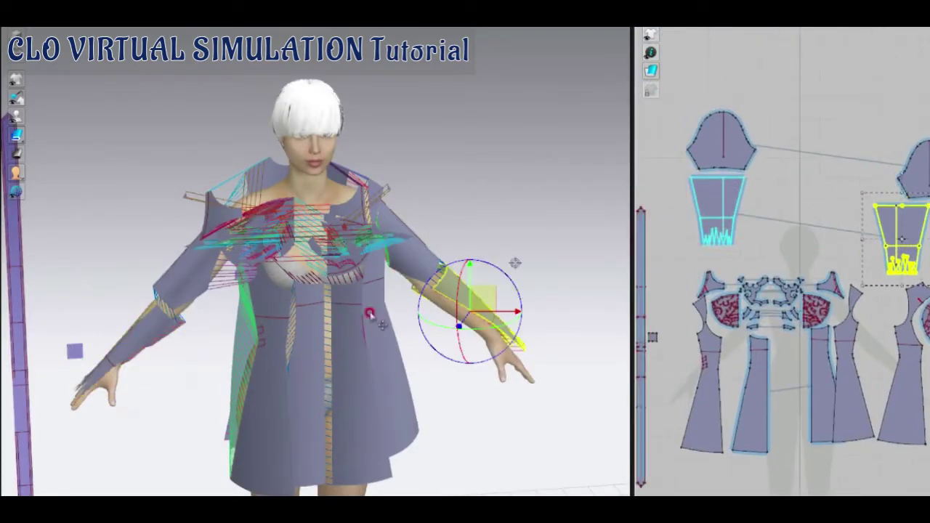
pyautogui.click(125, 48)
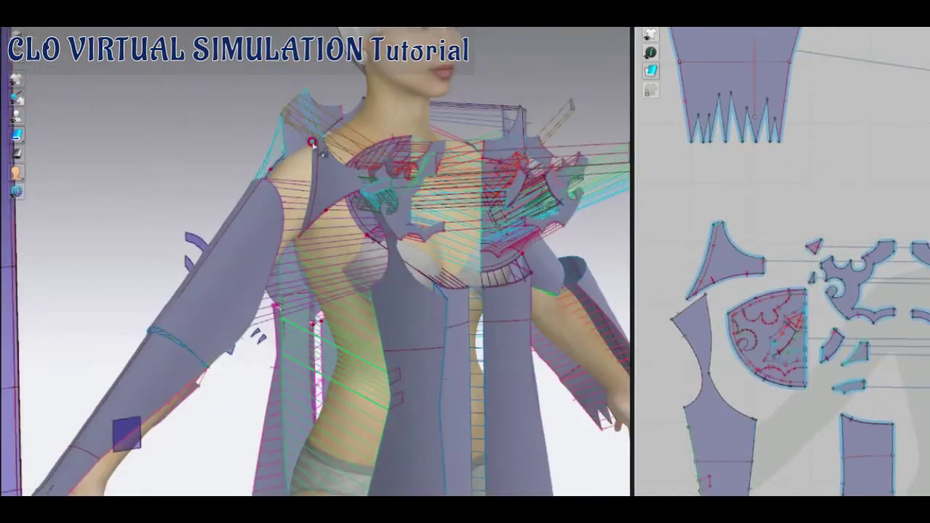
pyautogui.scroll(3, 784, 390)
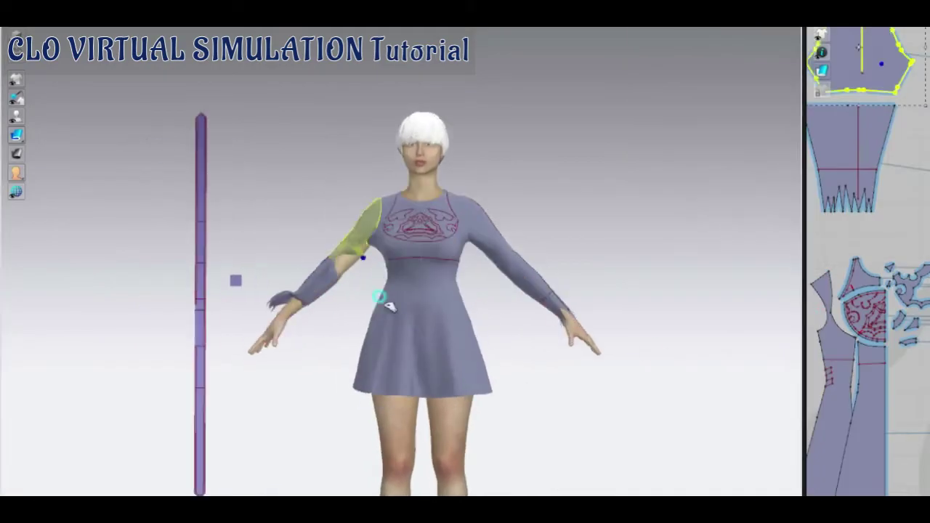
# Rescale the upper sleeve piece's width with Transform, then orbit to inspect the dress's back.
pyautogui.scroll(3, 312, 280)
pyautogui.moveTo(358, 205); pyautogui.dragTo(341, 194, button='right')
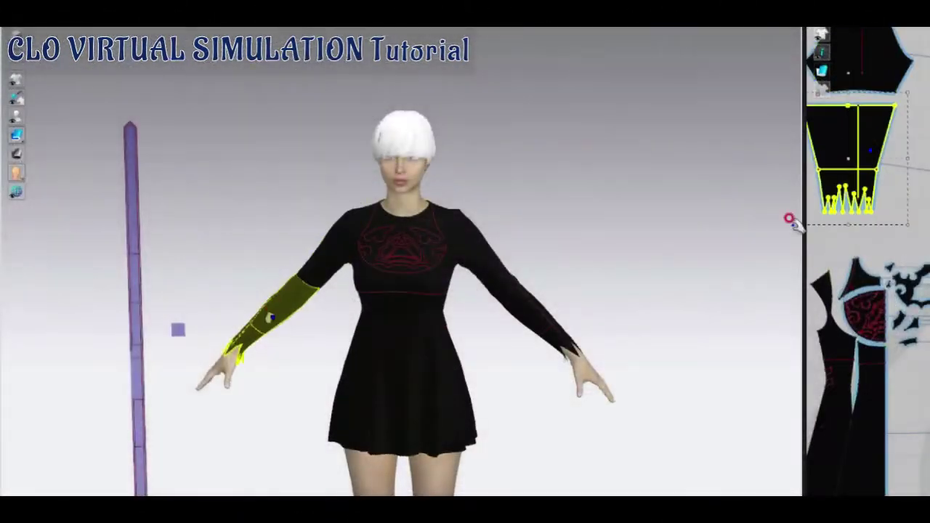
pyautogui.moveTo(792, 221); pyautogui.dragTo(590, 218)
pyautogui.click(748, 78)
pyautogui.write('11')
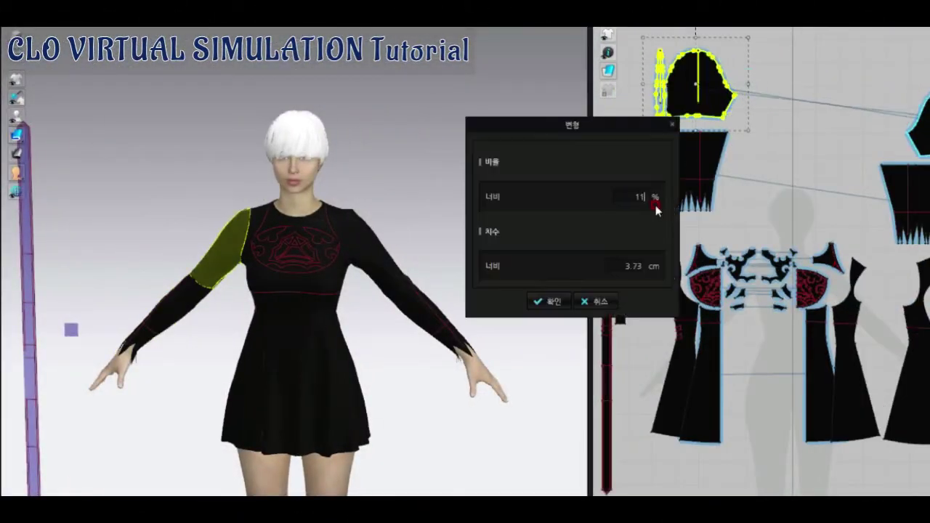
pyautogui.press('Return')
pyautogui.scroll(5, 247, 298)
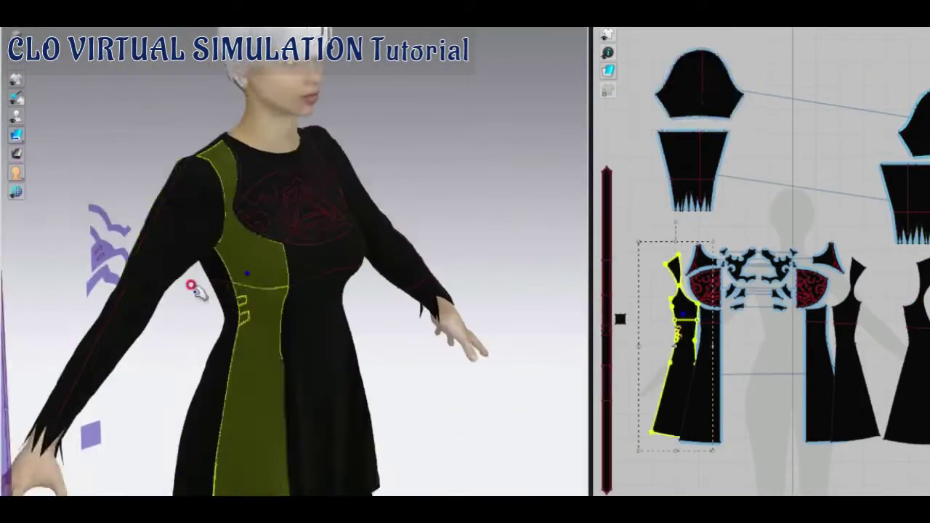
pyautogui.moveTo(194, 284); pyautogui.dragTo(432, 154, button='right')
pyautogui.scroll(3, 222, 84)
pyautogui.moveTo(221, 83); pyautogui.dragTo(821, 157, button='right')
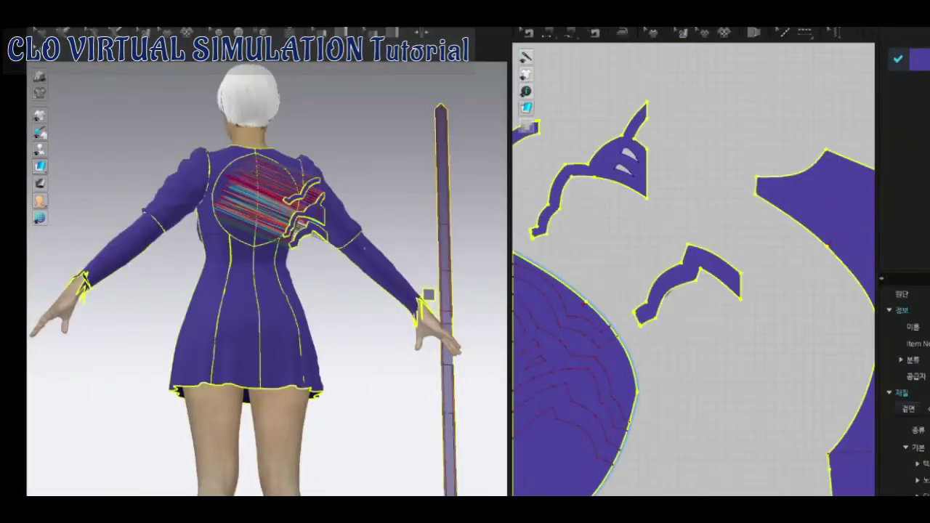
# Set the dress fabric colour to black.
pyautogui.click(540, 315)
pyautogui.click(461, 129)
pyautogui.press('Return')
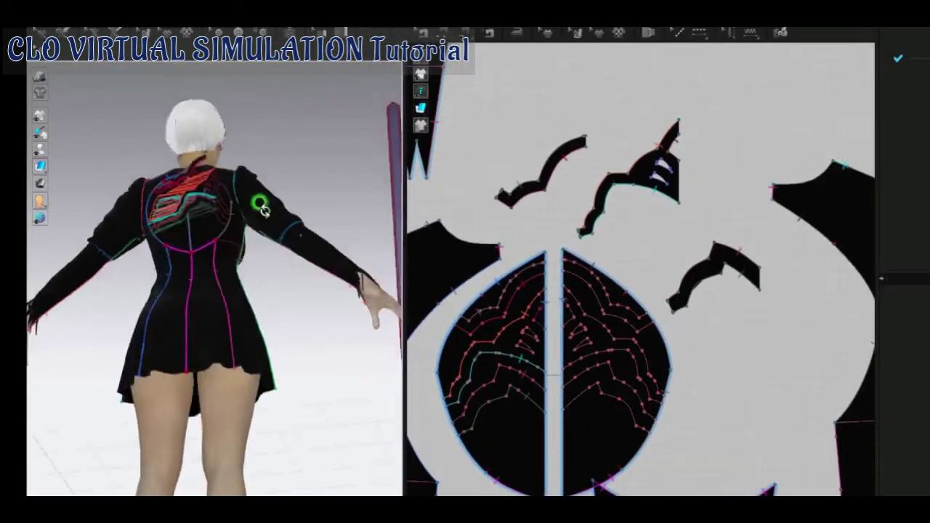
# Make symmetric copies, with sewing lines, of the three small back decoration pieces.
pyautogui.moveTo(487, 111); pyautogui.dragTo(799, 296)
pyautogui.rightClick(603, 188)
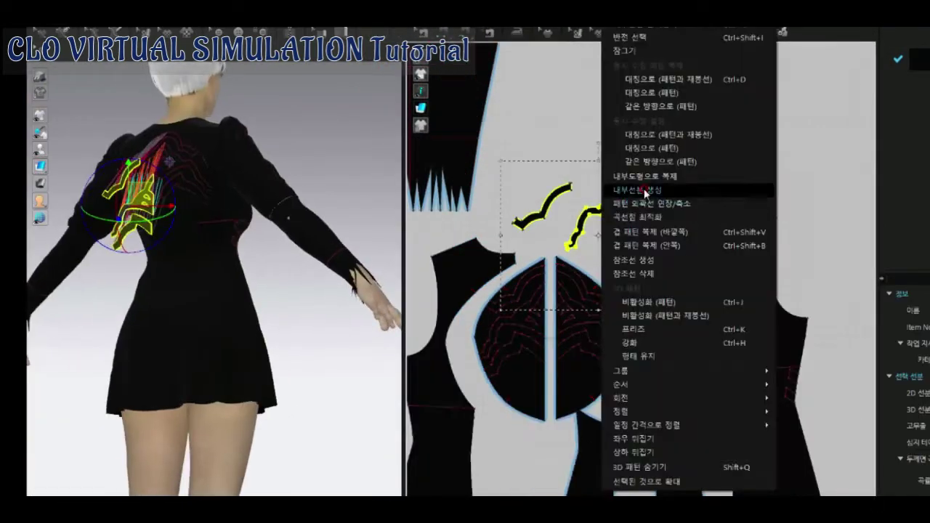
pyautogui.click(689, 137)
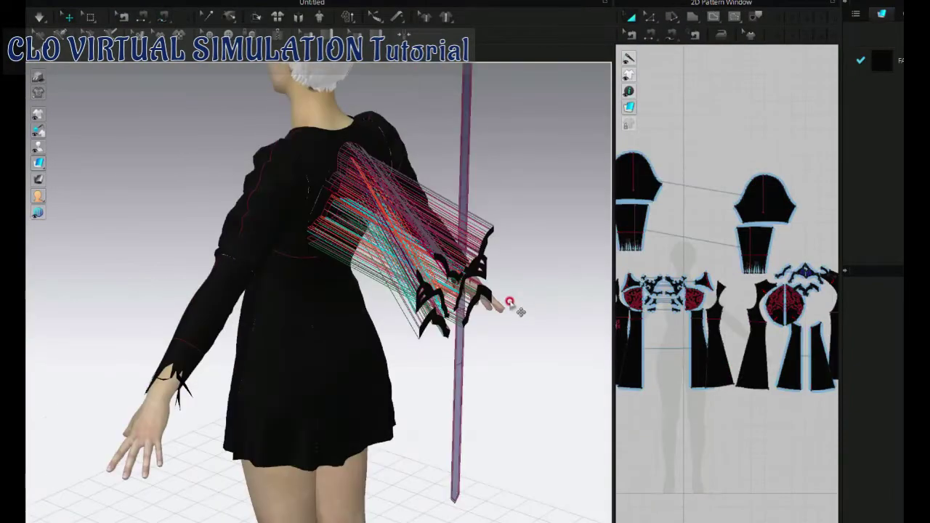
# Simulate the long belt strip and drag it along the waist into place.
pyautogui.click(125, 301)
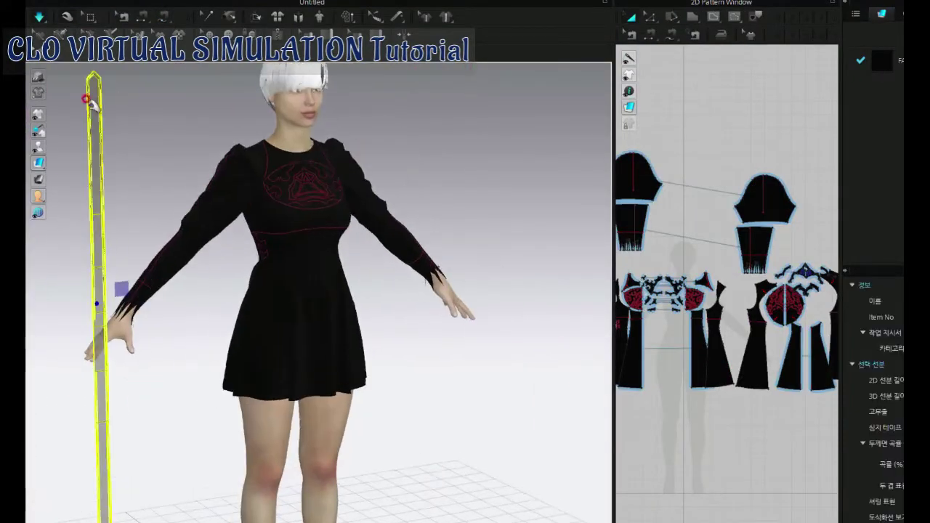
pyautogui.rightClick(182, 191)
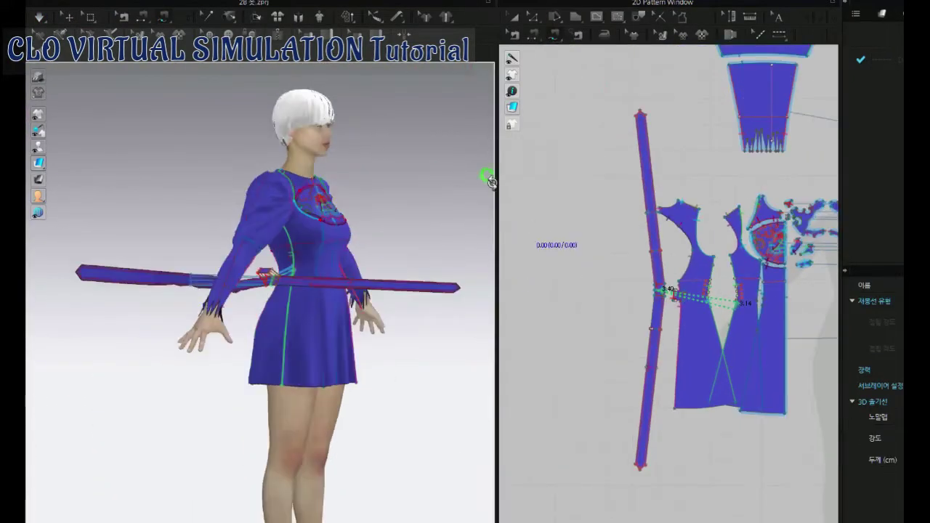
pyautogui.click(38, 17)
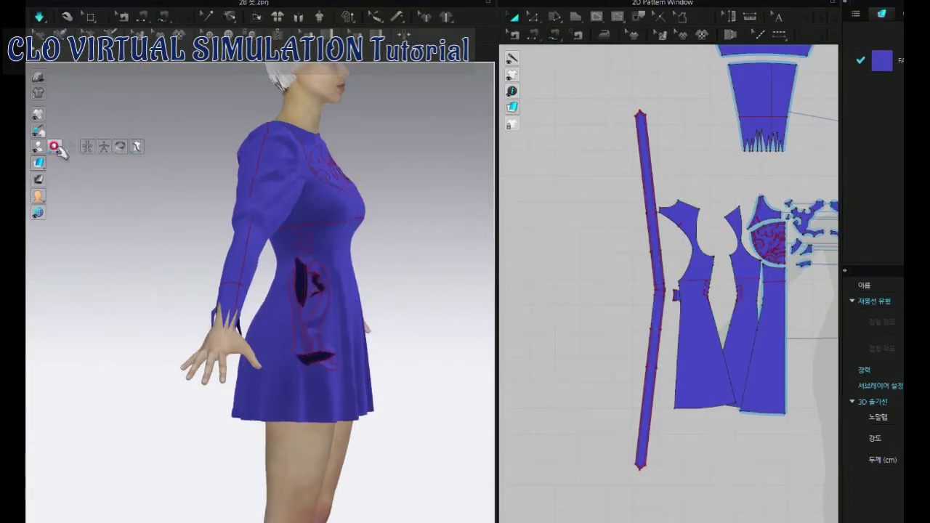
pyautogui.moveTo(201, 226); pyautogui.dragTo(378, 345)
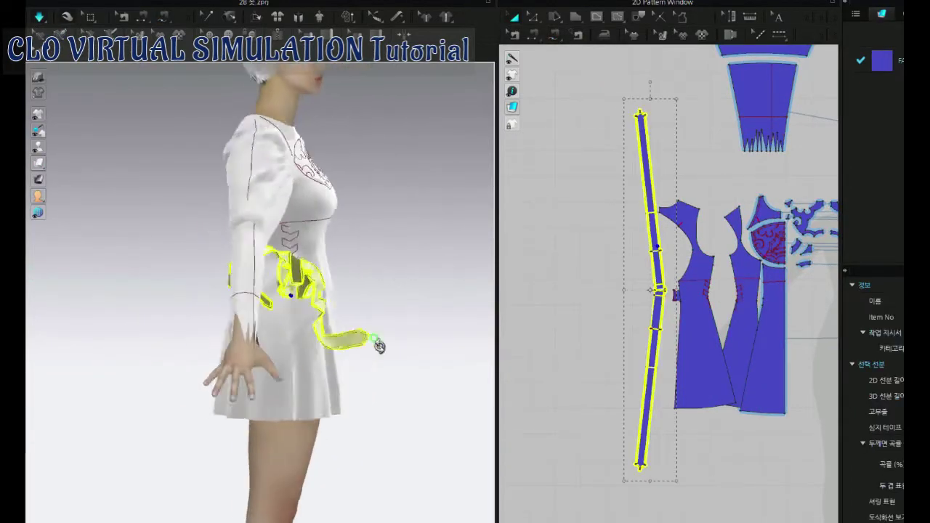
# Orbit around the avatar to check the belt's fit from rear, front and side.
pyautogui.moveTo(309, 284); pyautogui.dragTo(341, 283, button='right')
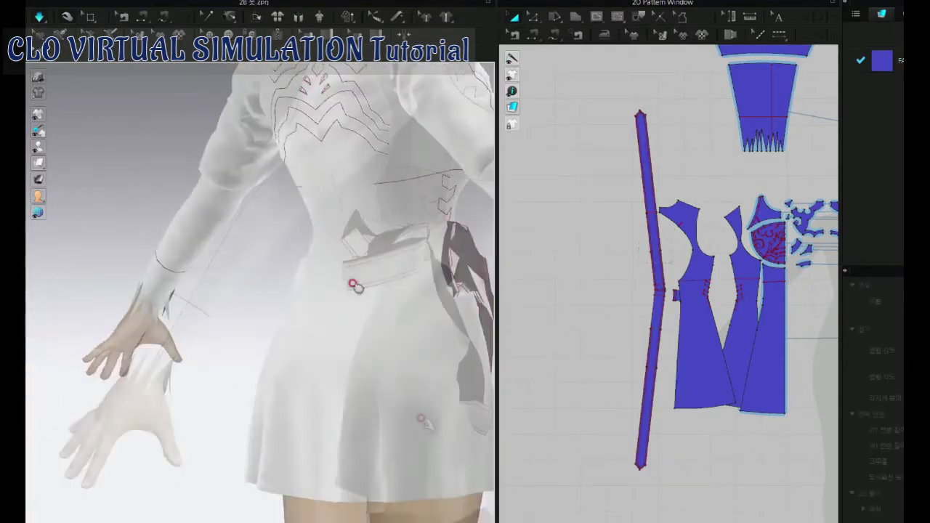
pyautogui.click(349, 291)
pyautogui.moveTo(266, 385); pyautogui.dragTo(493, 336, button='right')
pyautogui.moveTo(493, 336); pyautogui.dragTo(656, 336)
pyautogui.moveTo(415, 349); pyautogui.dragTo(308, 373, button='right')
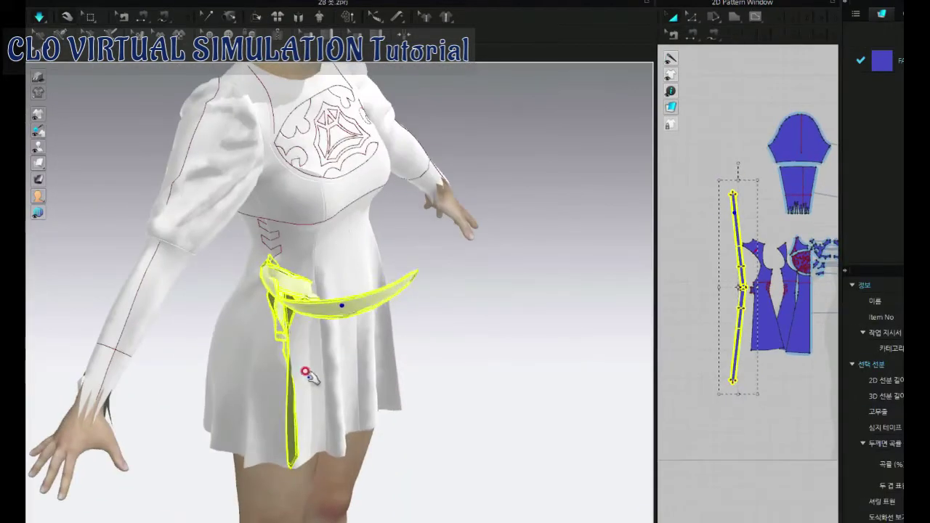
pyautogui.scroll(-3, 215, 436)
pyautogui.click(452, 327)
pyautogui.moveTo(452, 327)
pyautogui.mouseDown(button='right')
pyautogui.moveTo(394, 346)
pyautogui.moveTo(404, 449)
pyautogui.moveTo(368, 467)
pyautogui.mouseUp(button='right')
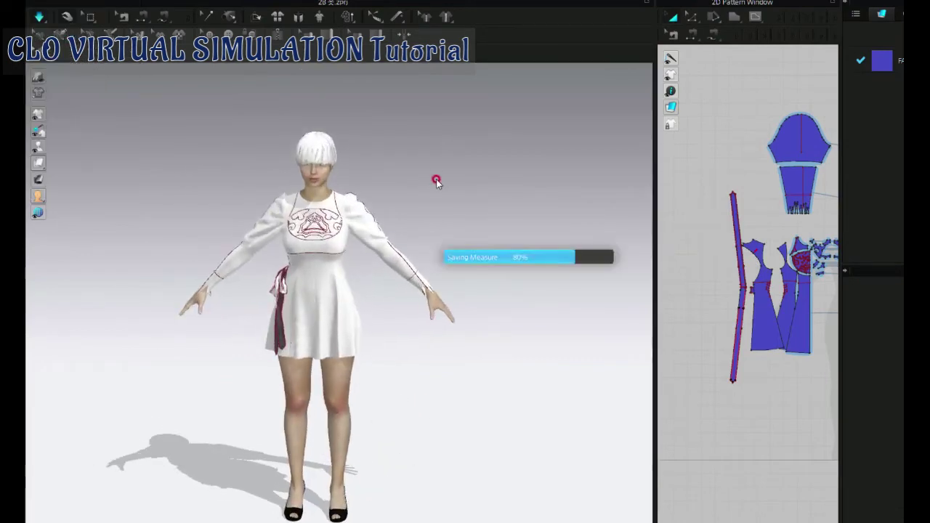
pyautogui.moveTo(401, 206)
pyautogui.mouseDown(button='right')
pyautogui.moveTo(235, 349)
pyautogui.moveTo(463, 448)
pyautogui.mouseUp(button='right')
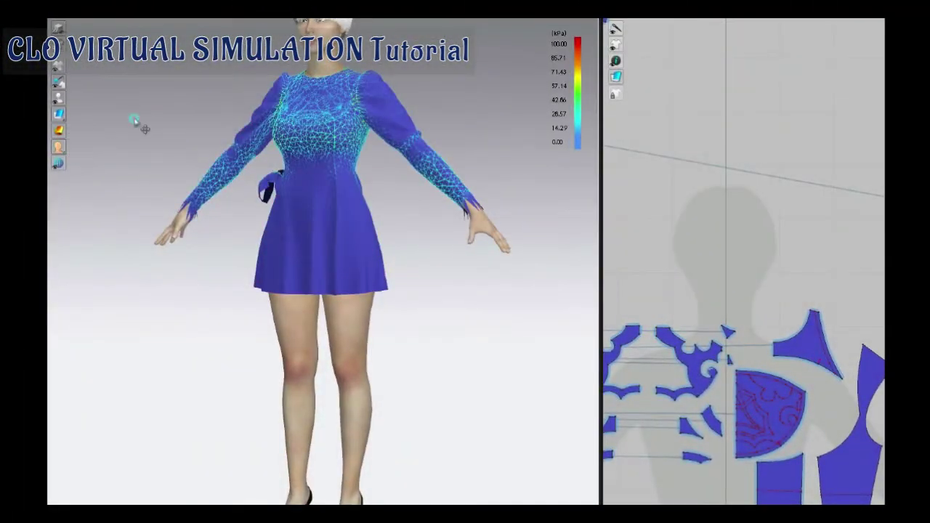
# Centre the view on the head and pull the eye piece flat over the eyes.
pyautogui.scroll(-3, 168, 151)
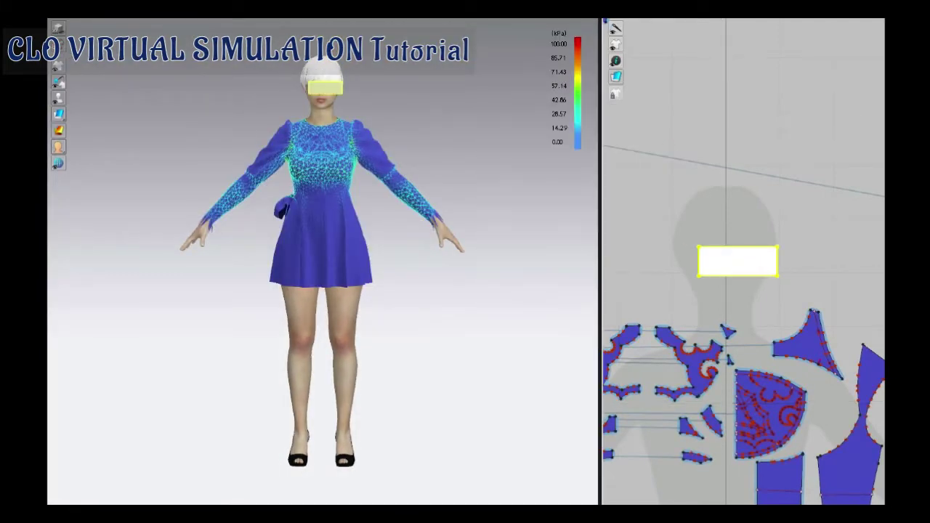
pyautogui.scroll(3, 414, 166)
pyautogui.moveTo(345, 228)
pyautogui.mouseDown(button='right')
pyautogui.moveTo(412, 156)
pyautogui.moveTo(389, 183)
pyautogui.mouseUp(button='right')
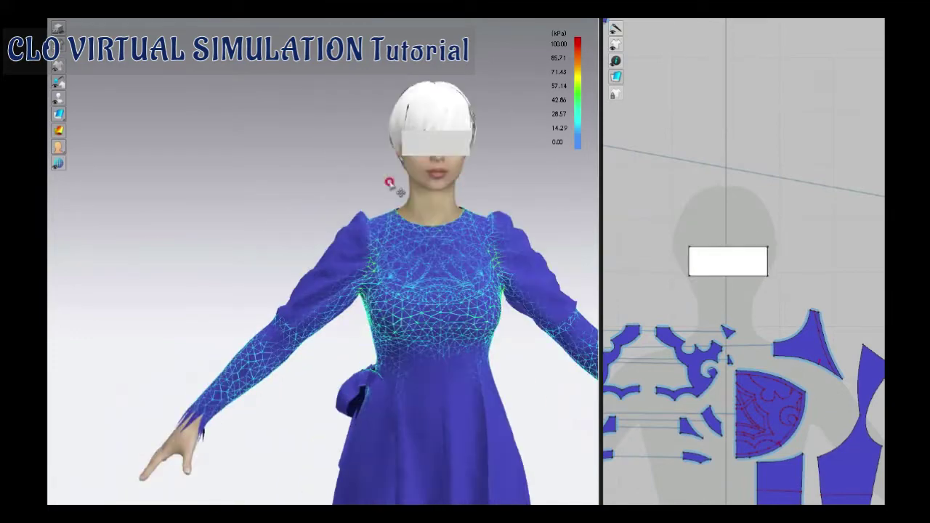
pyautogui.scroll(3, 453, 260)
pyautogui.moveTo(452, 258); pyautogui.dragTo(392, 291, button='middle')
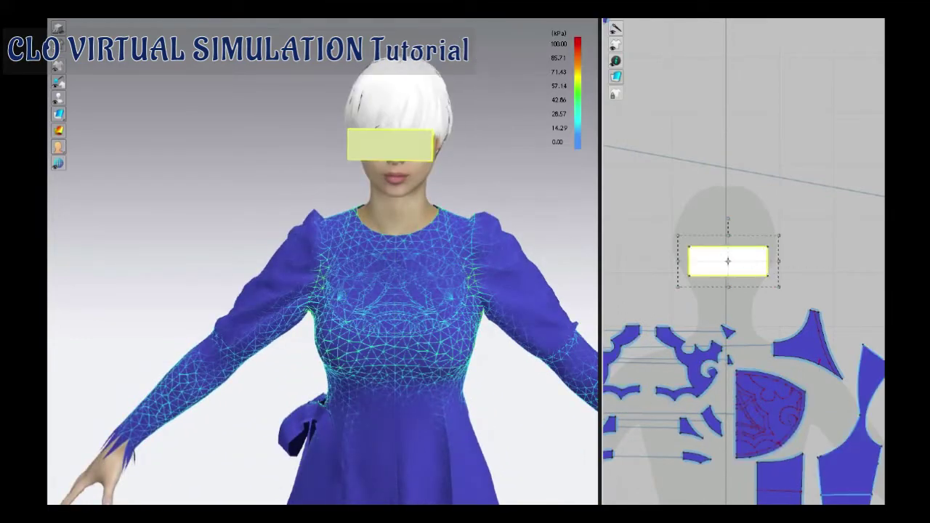
pyautogui.moveTo(515, 194)
pyautogui.mouseDown(button='right')
pyautogui.moveTo(315, 137)
pyautogui.moveTo(382, 166)
pyautogui.mouseUp(button='right')
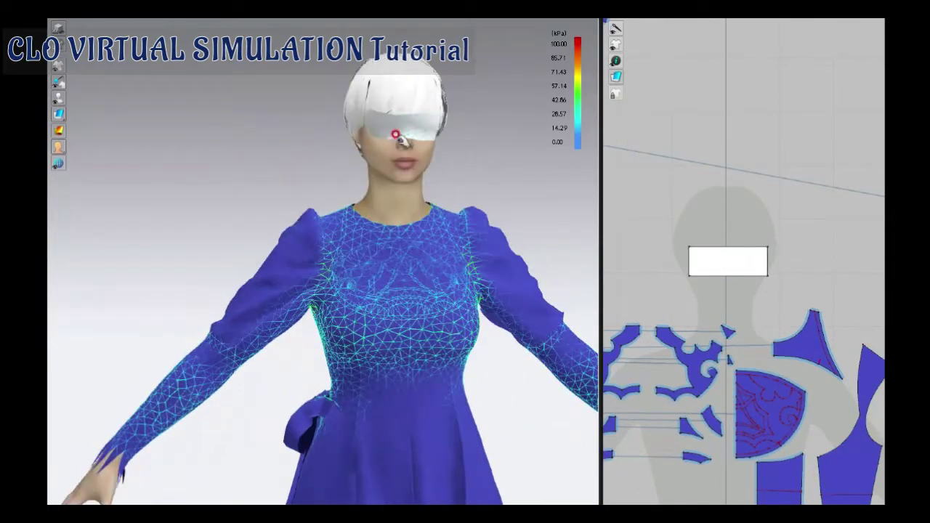
pyautogui.scroll(2, 399, 178)
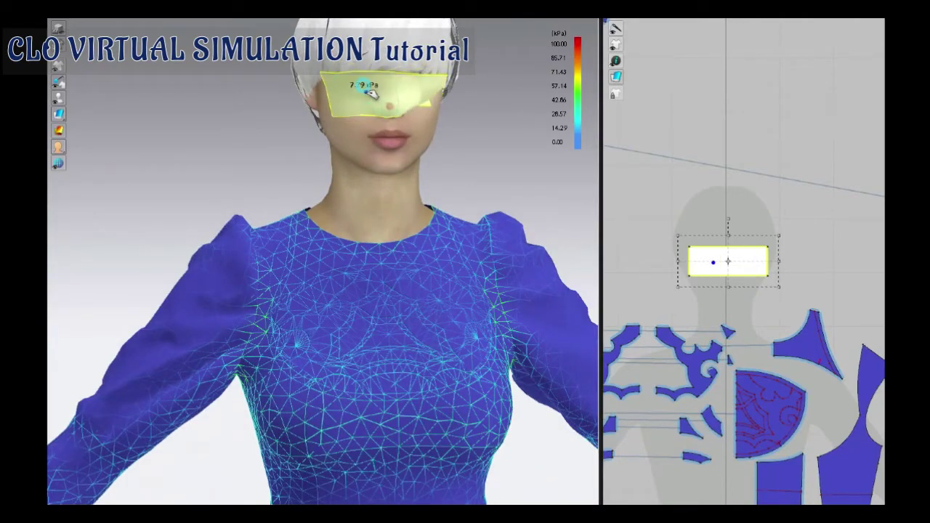
pyautogui.moveTo(370, 91); pyautogui.dragTo(436, 121, button='right')
# Select the rectangle blindfold piece in the 2D pattern window.
pyautogui.scroll(-5, 484, 413)
pyautogui.scroll(-3, 402, 439)
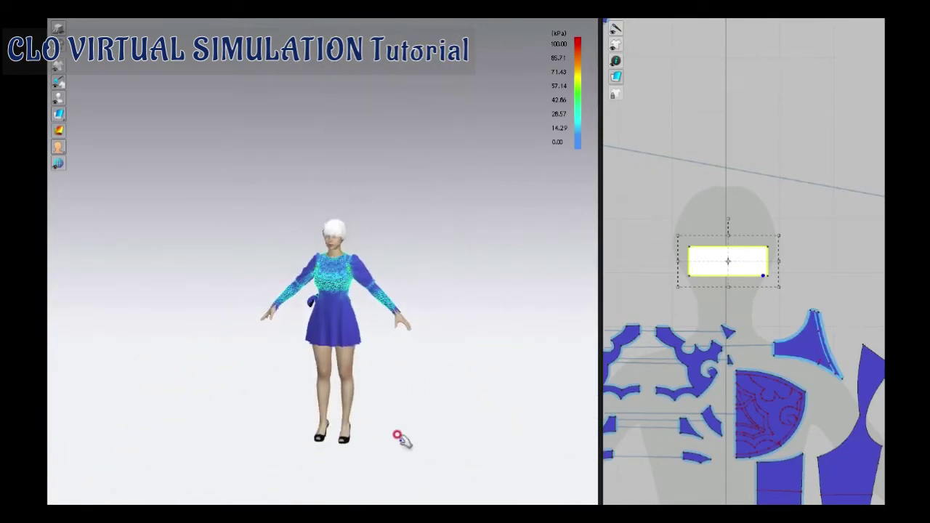
pyautogui.scroll(3, 437, 408)
pyautogui.click(308, 342)
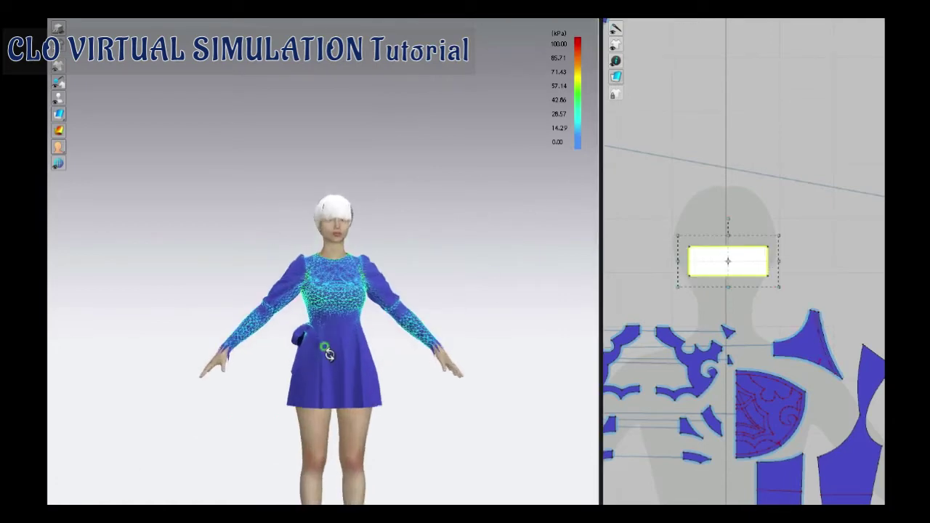
pyautogui.scroll(-3, 245, 364)
pyautogui.scroll(-2, 245, 364)
pyautogui.scroll(4, 387, 285)
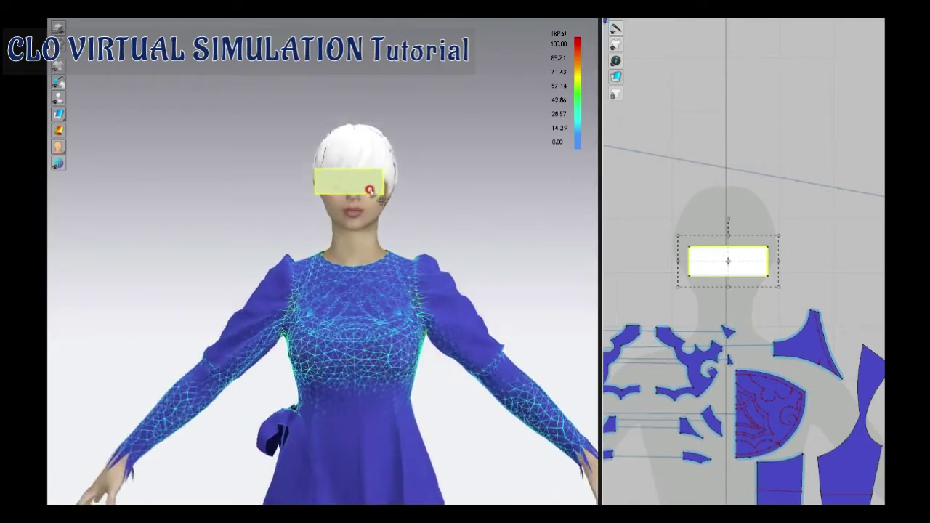
pyautogui.scroll(2, 373, 182)
# Frame the head from the front and grab the blindfold piece on the face.
pyautogui.scroll(1, 702, 283)
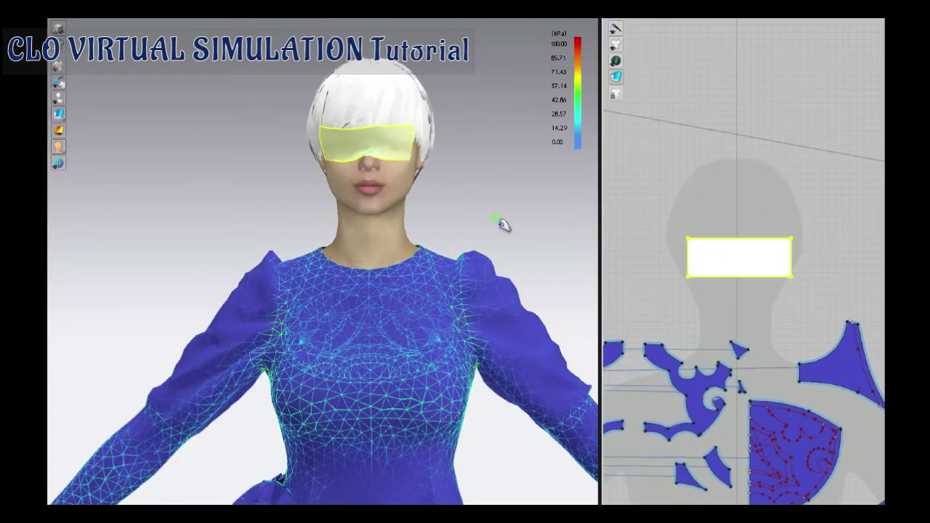
pyautogui.scroll(-3, 509, 378)
pyautogui.moveTo(509, 378); pyautogui.dragTo(367, 159, button='right')
pyautogui.scroll(3, 367, 158)
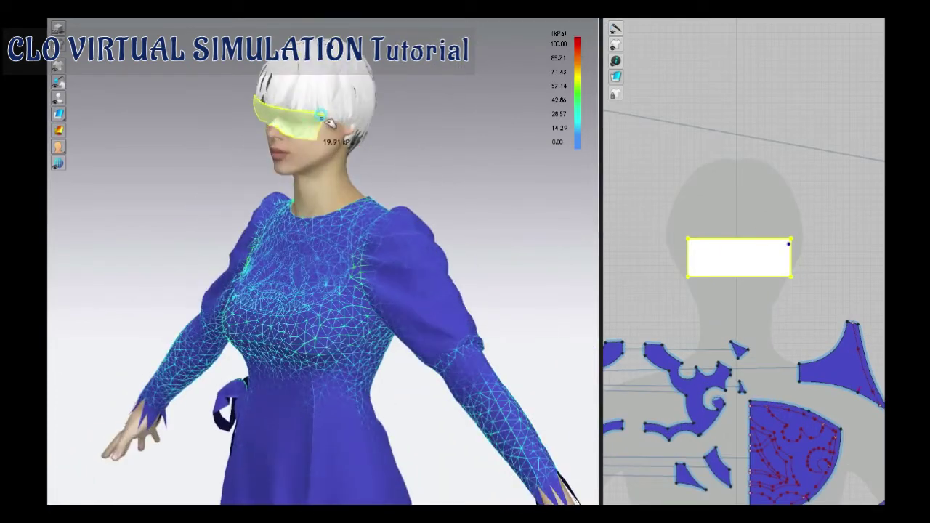
pyautogui.press('2')
pyautogui.click(242, 117)
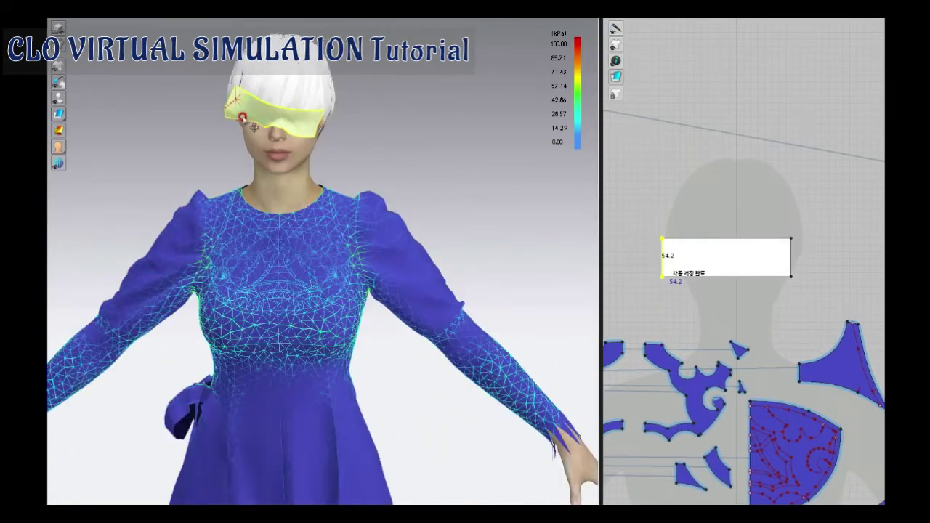
pyautogui.scroll(2, 242, 134)
pyautogui.moveTo(301, 155); pyautogui.dragTo(256, 89, button='right')
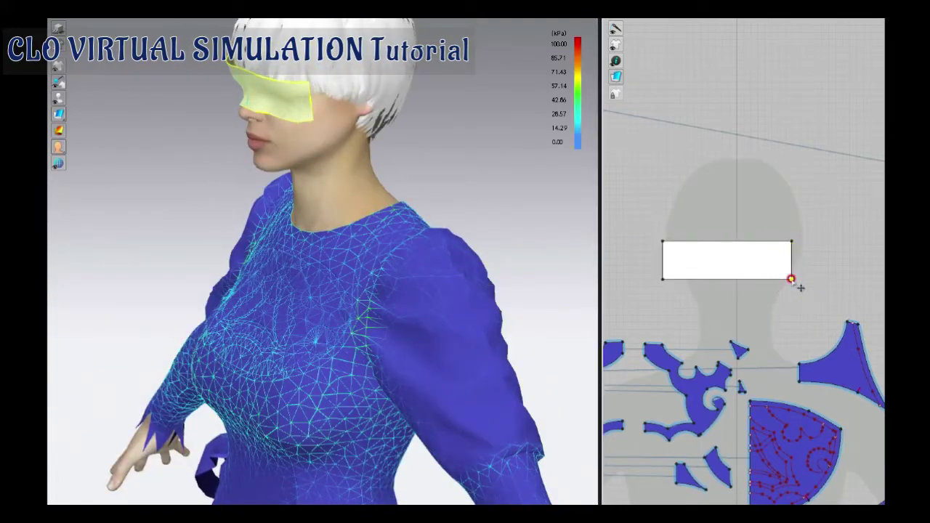
# Spread the blindfold's bottom corners into a trapezoid and curve its top edge.
pyautogui.press('Return')
pyautogui.press('Return')
pyautogui.moveTo(436, 211); pyautogui.dragTo(382, 71, button='right')
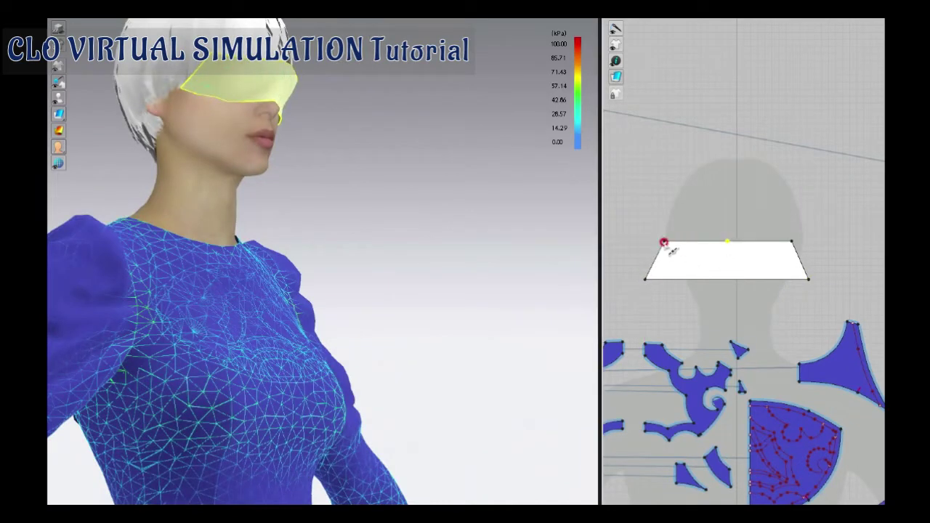
pyautogui.moveTo(800, 251); pyautogui.dragTo(804, 253)
pyautogui.click(733, 244)
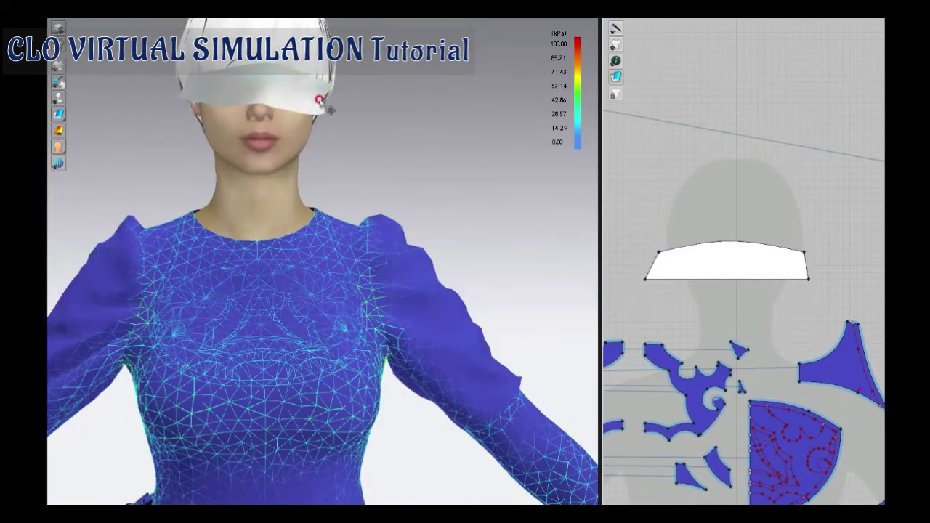
pyautogui.moveTo(509, 189)
pyautogui.mouseDown(button='right')
pyautogui.moveTo(301, 102)
pyautogui.moveTo(245, 116)
pyautogui.mouseUp(button='right')
pyautogui.press('Escape')
# Move the visor up from the nose to sit across the eyes.
pyautogui.moveTo(245, 120); pyautogui.dragTo(245, 108)
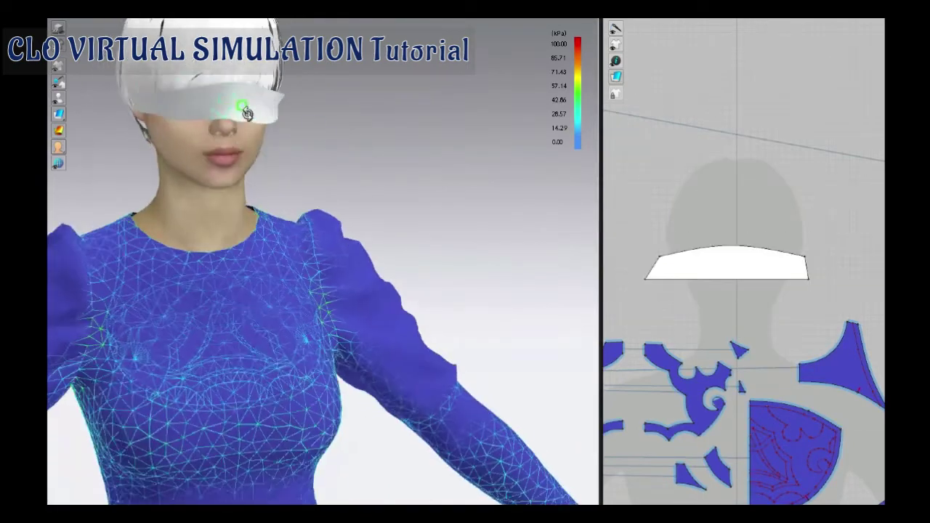
pyautogui.moveTo(245, 108); pyautogui.dragTo(248, 104, button='right')
pyautogui.press('2')
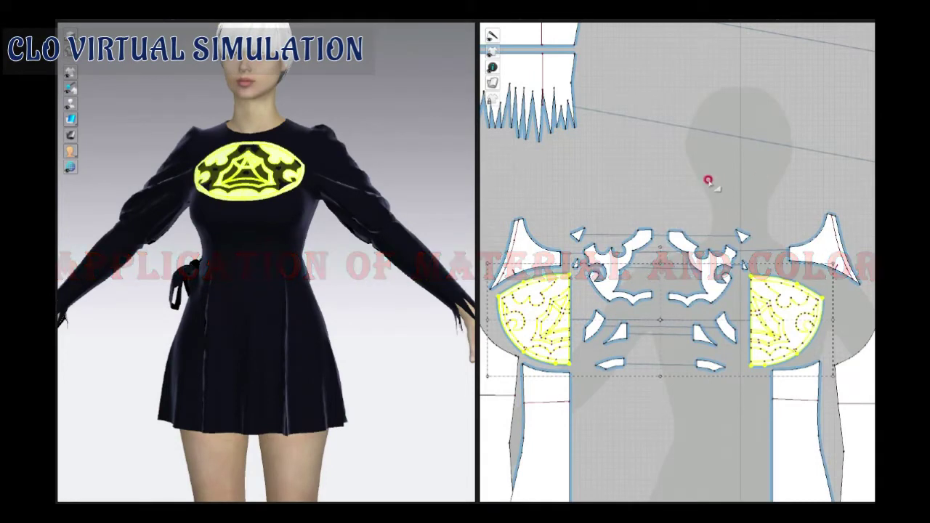
# Change FABRIC 2's colour from yellow to white in the Property Editor.
pyautogui.scroll(2, 549, 231)
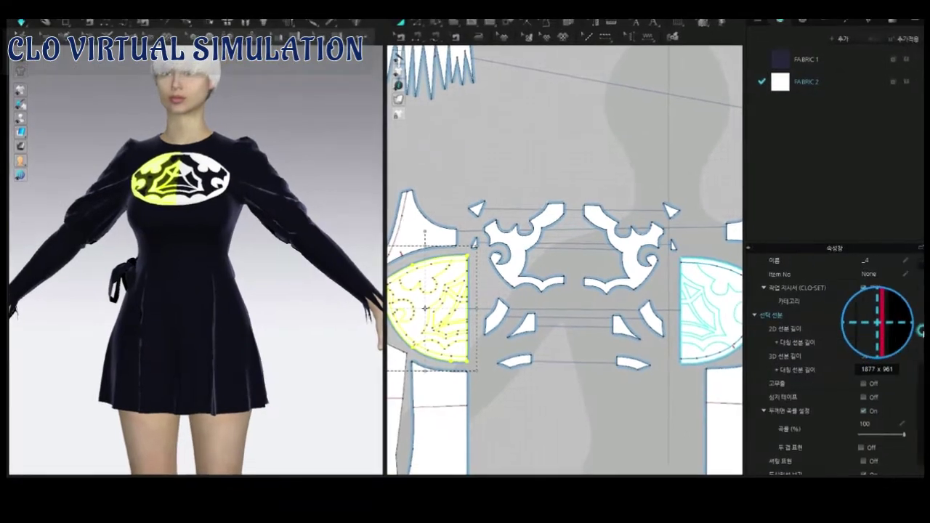
pyautogui.click(691, 255)
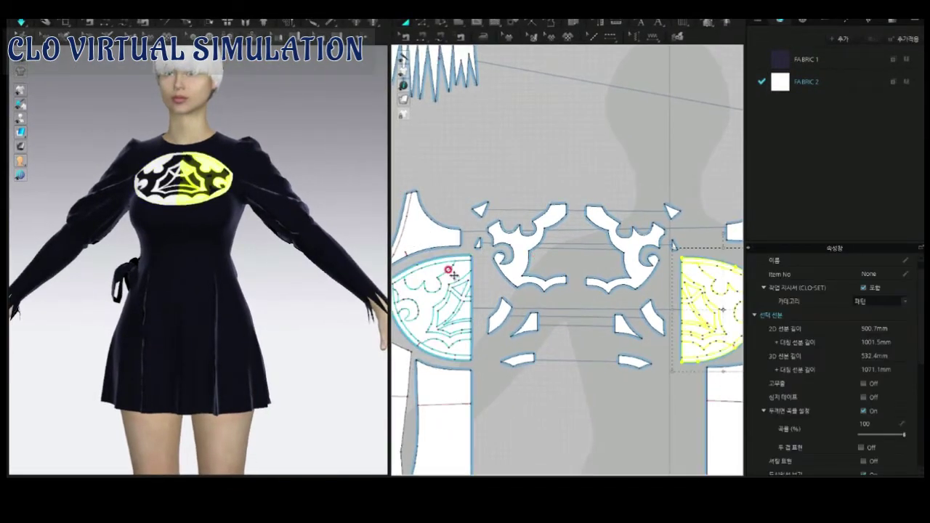
pyautogui.click(781, 84)
pyautogui.click(900, 327)
pyautogui.click(469, 359)
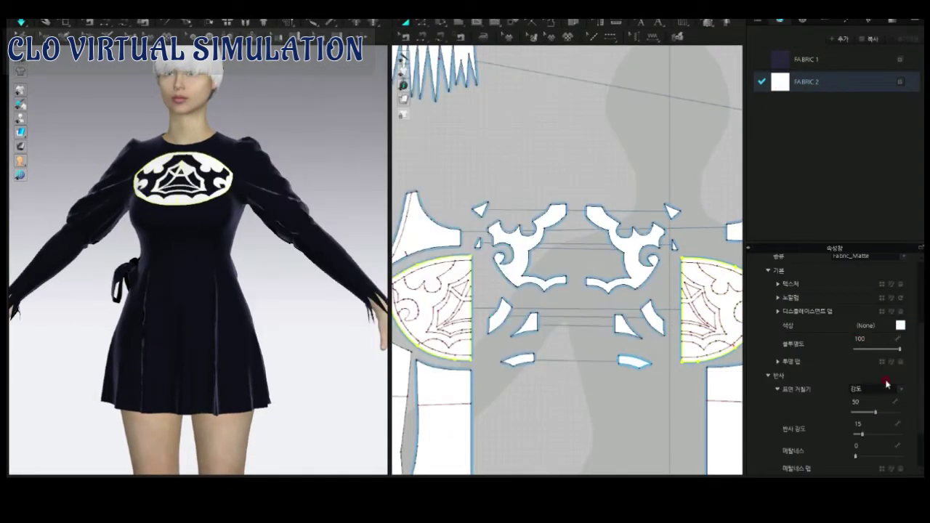
pyautogui.scroll(1, 904, 289)
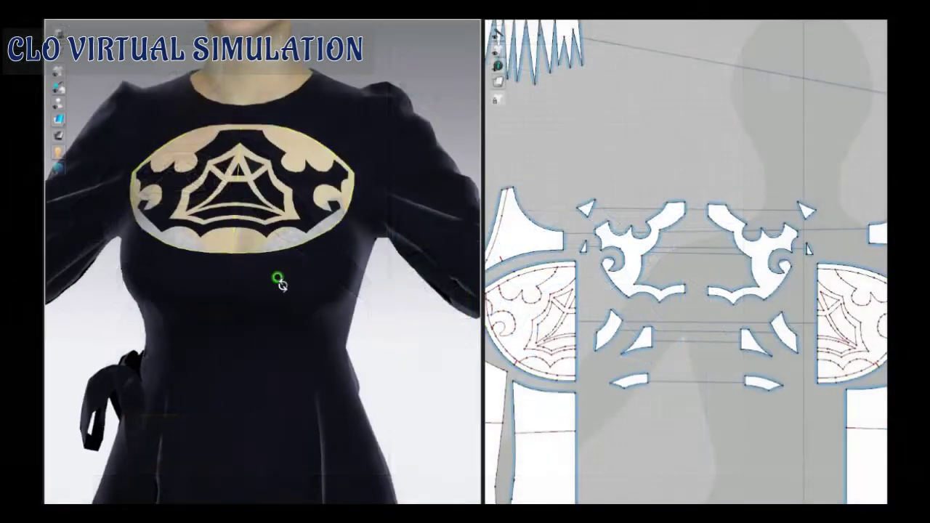
# Select the left and right halves of the back circle ornament piece.
pyautogui.scroll(-1, 278, 282)
pyautogui.click(240, 280)
pyautogui.scroll(-3, 374, 363)
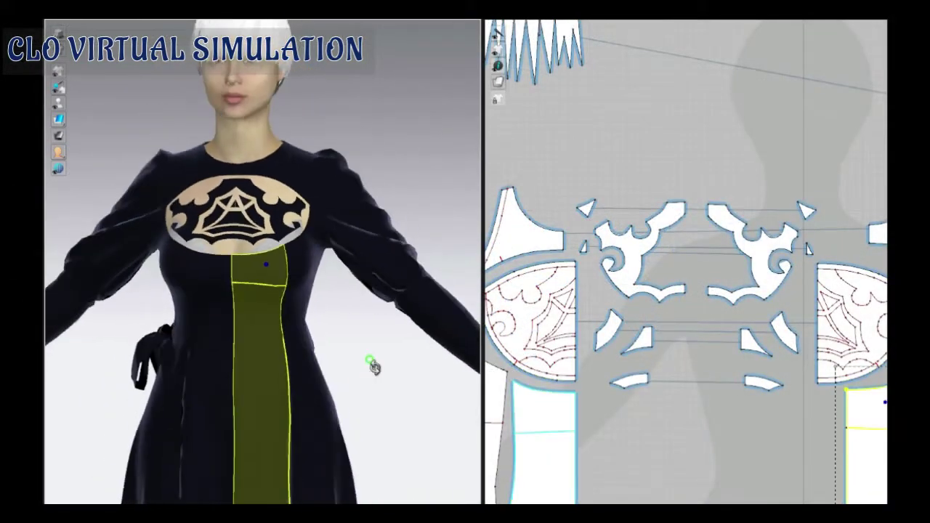
pyautogui.scroll(-2, 337, 378)
pyautogui.click(335, 320)
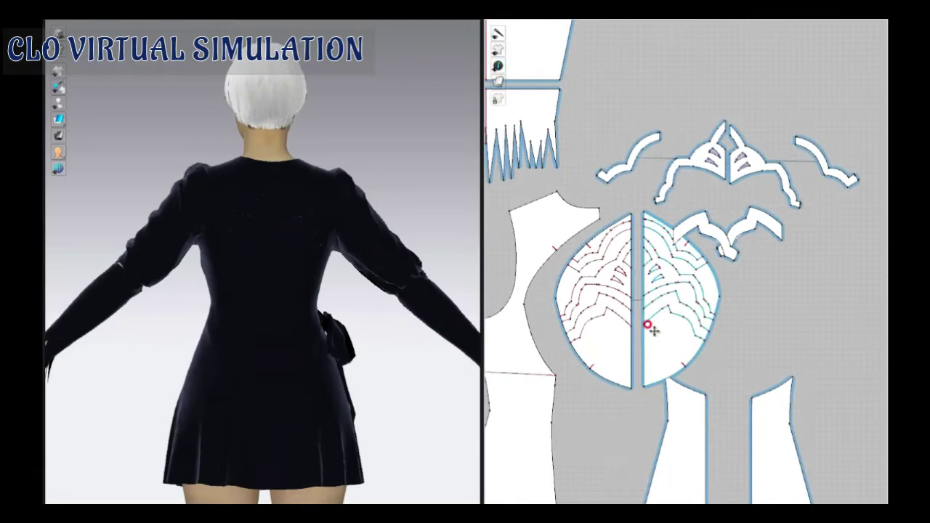
pyautogui.click(649, 327)
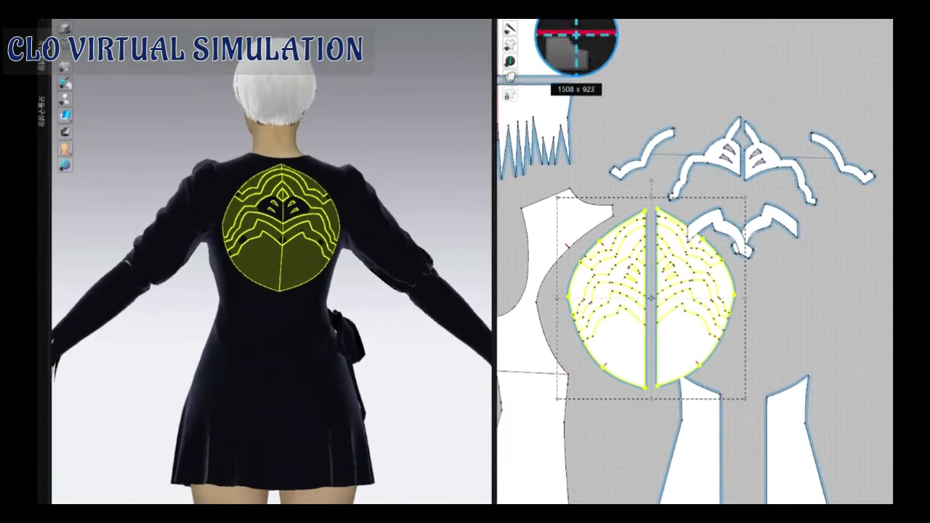
pyautogui.click(880, 193)
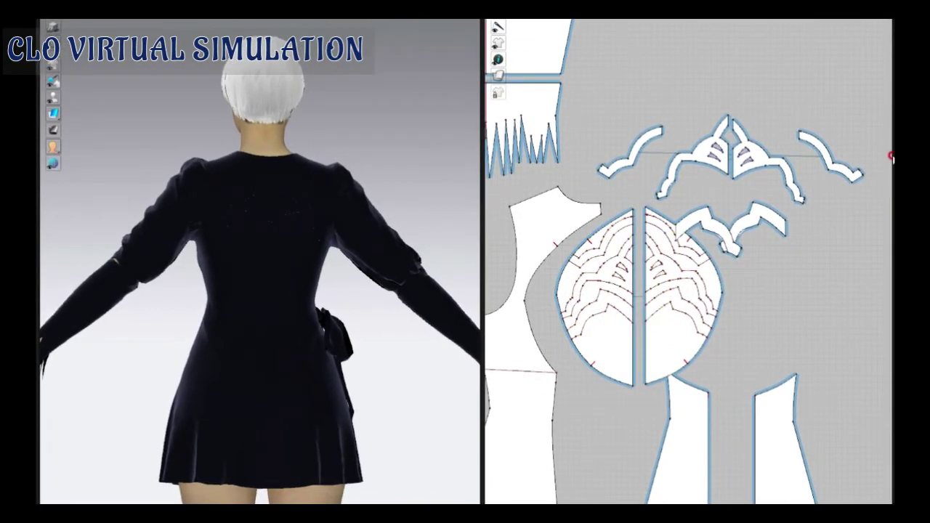
pyautogui.hotkey('ctrl', 'a')
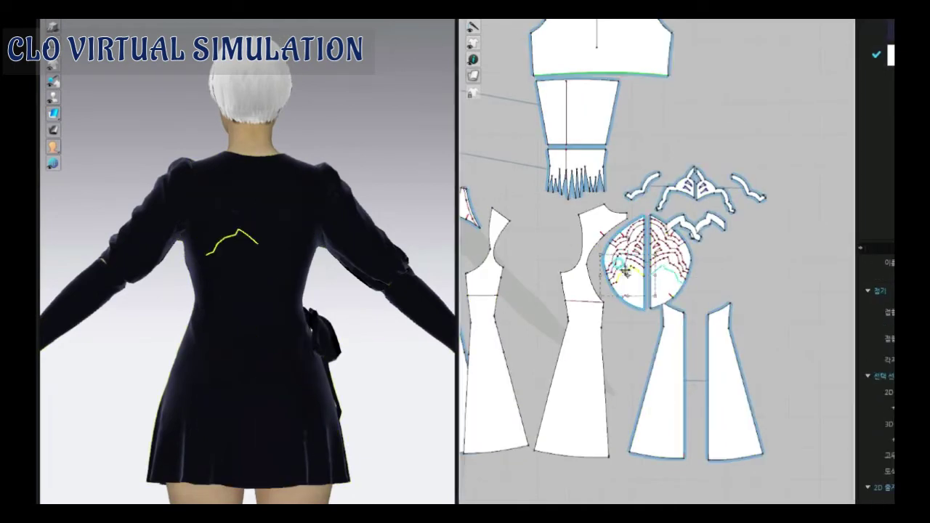
pyautogui.click(720, 268)
pyautogui.click(625, 262)
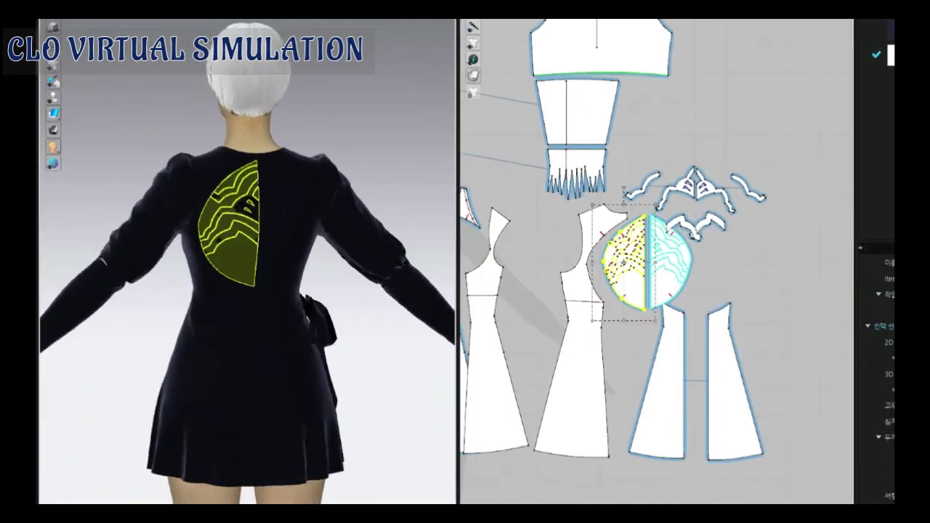
pyautogui.keyDown('shift'); pyautogui.click(291, 233); pyautogui.keyUp('shift')
pyautogui.scroll(3, 427, 267)
# Sew the ornament halves' centre edges with Segment Sewing and re-simulate the dress.
pyautogui.press('n')
pyautogui.scroll(3, 720, 200)
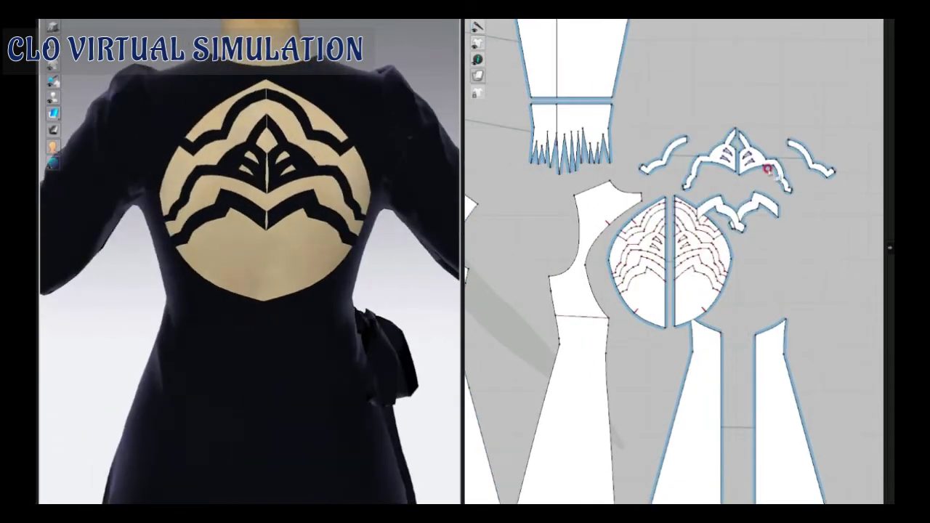
pyautogui.scroll(3, 702, 103)
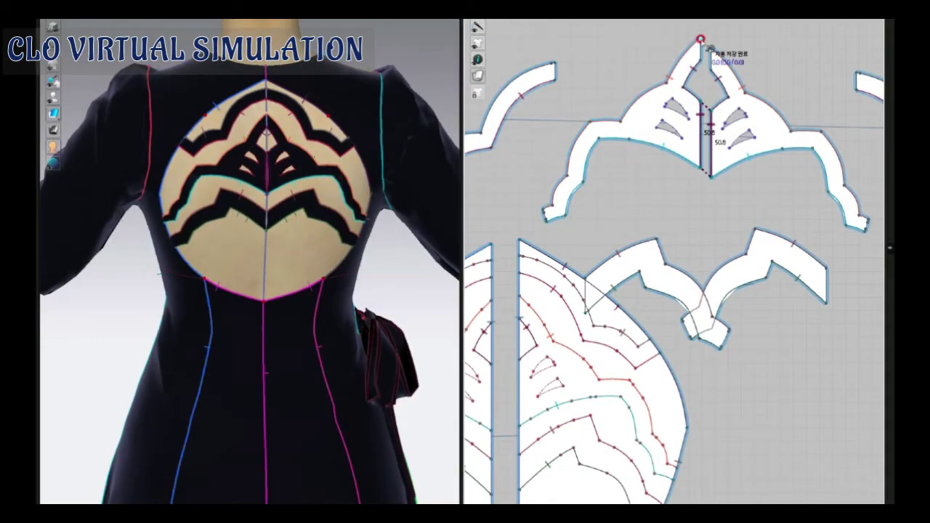
pyautogui.click(827, 287)
pyautogui.scroll(-2, 654, 218)
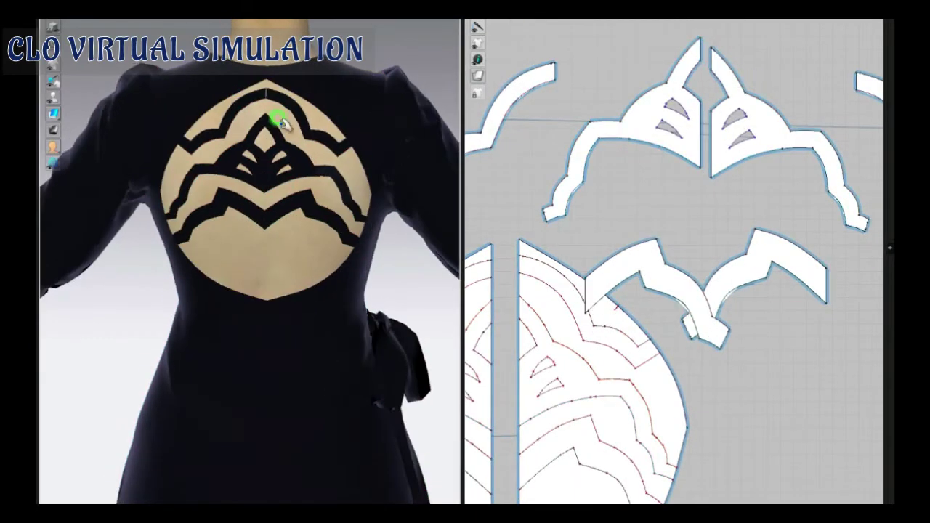
pyautogui.click(777, 104)
pyautogui.press('space')
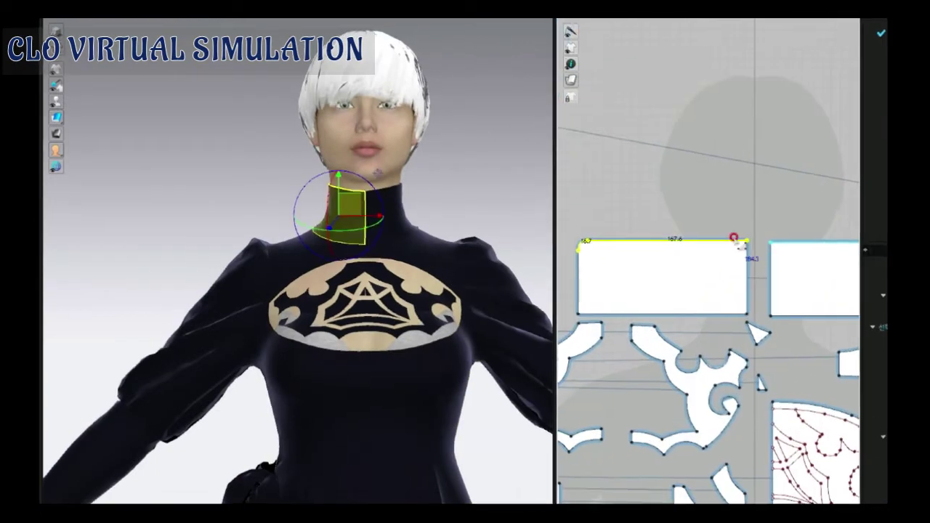
# Move both collar top corner points by an exact distance and check the collar from behind.
pyautogui.click(703, 232)
pyautogui.press('Return')
pyautogui.click(669, 230)
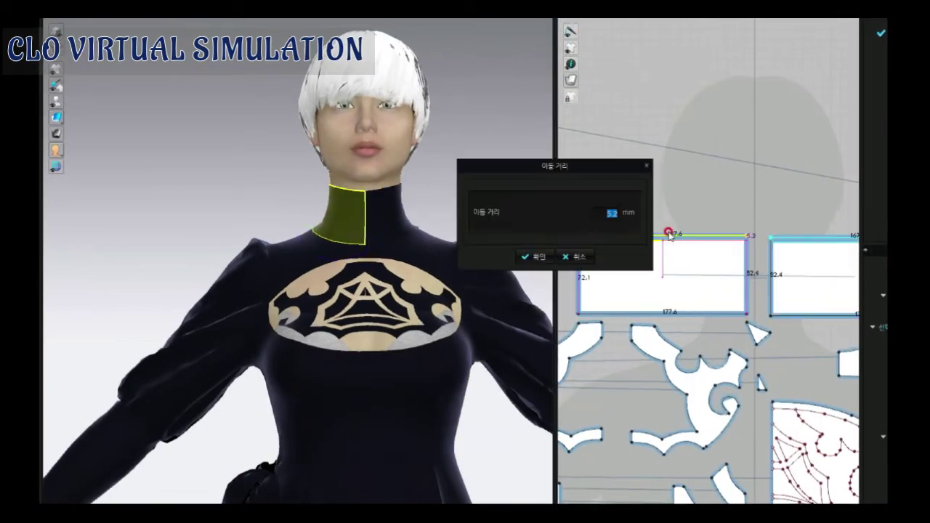
pyautogui.press('Return')
pyautogui.moveTo(528, 204)
pyautogui.mouseDown(button='right')
pyautogui.moveTo(384, 259)
pyautogui.moveTo(523, 289)
pyautogui.mouseUp(button='right')
pyautogui.scroll(-5, 482, 326)
pyautogui.scroll(5, 482, 327)
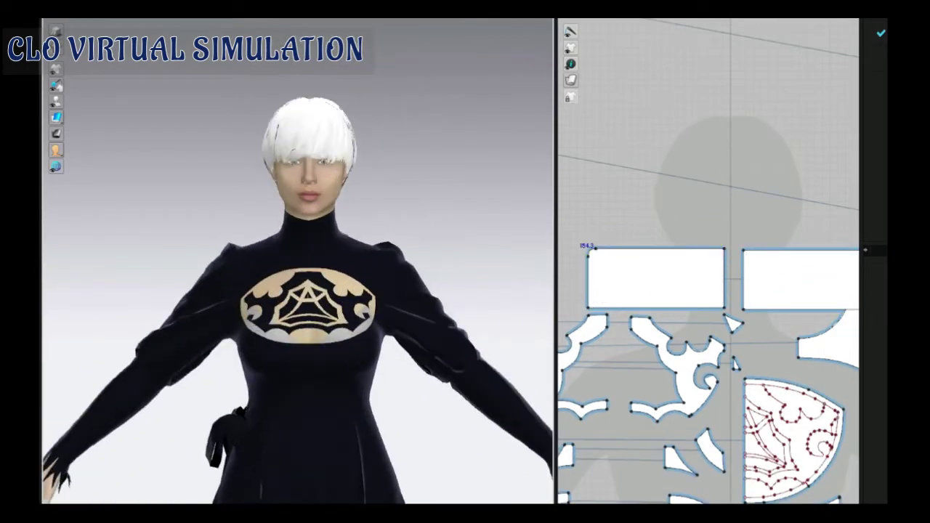
pyautogui.moveTo(482, 327)
pyautogui.mouseDown(button='right')
pyautogui.moveTo(305, 327)
pyautogui.moveTo(399, 222)
pyautogui.moveTo(452, 327)
pyautogui.mouseUp(button='right')
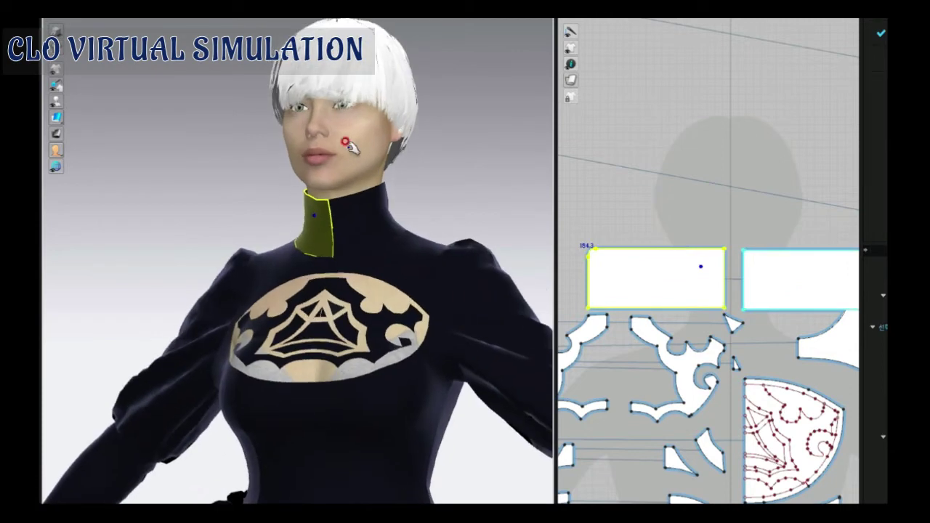
pyautogui.scroll(-5, 495, 201)
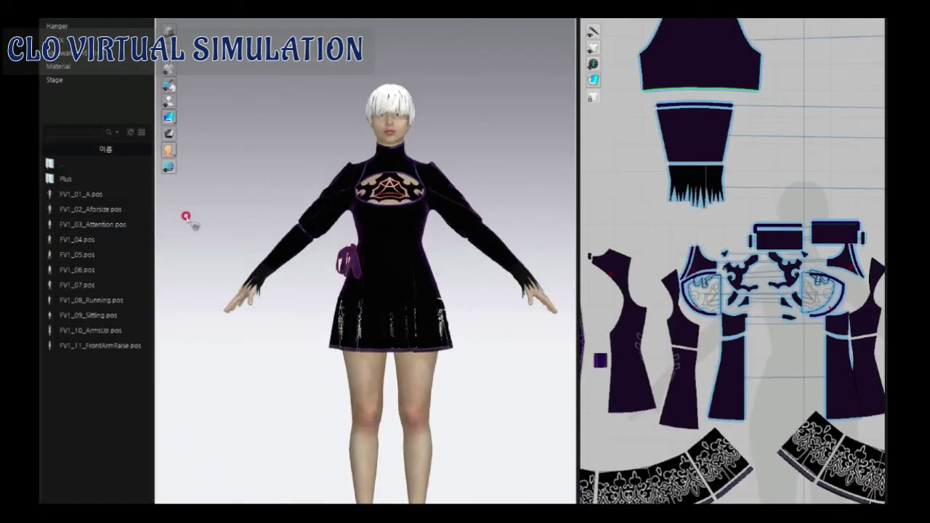
# Try the FV1_06 and FV1_05 poses, then apply FV1_02_Aforsize.pos.
pyautogui.doubleClick(75, 270)
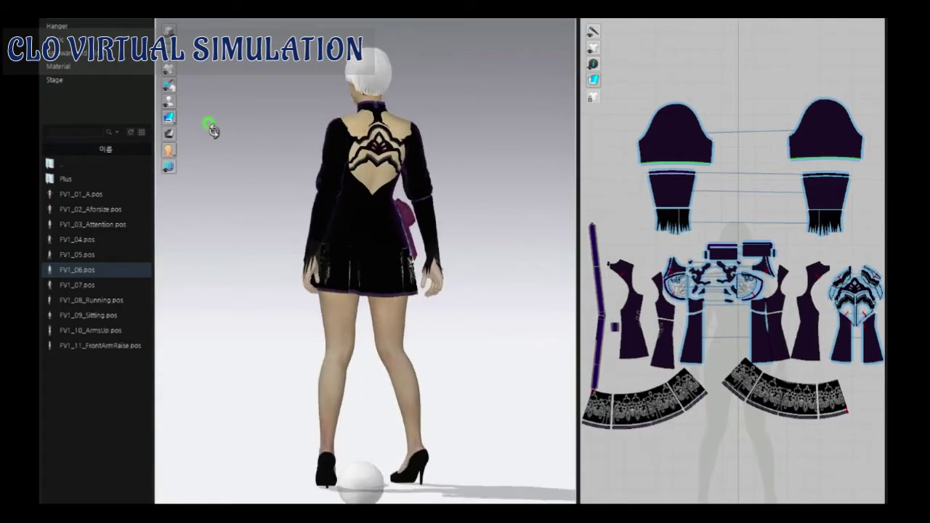
pyautogui.moveTo(378, 102); pyautogui.dragTo(436, 137, button='right')
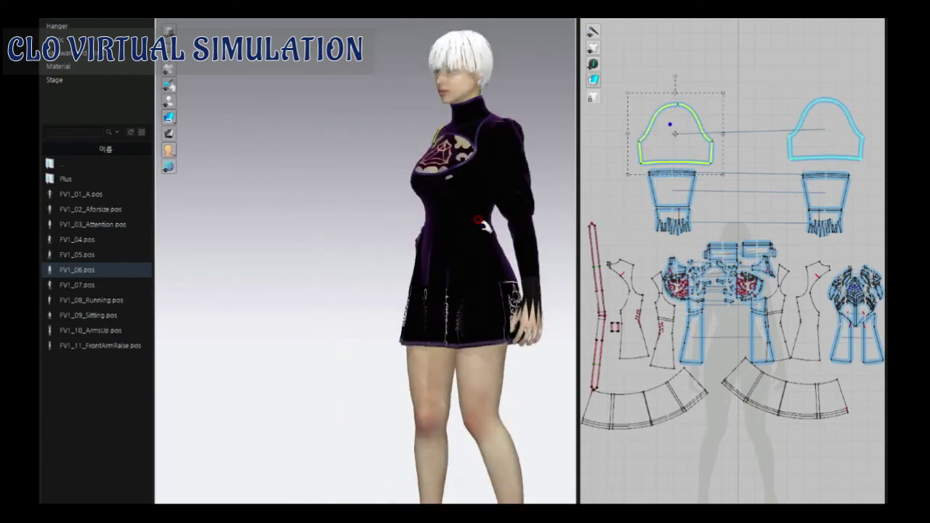
pyautogui.doubleClick(82, 253)
pyautogui.click(567, 276)
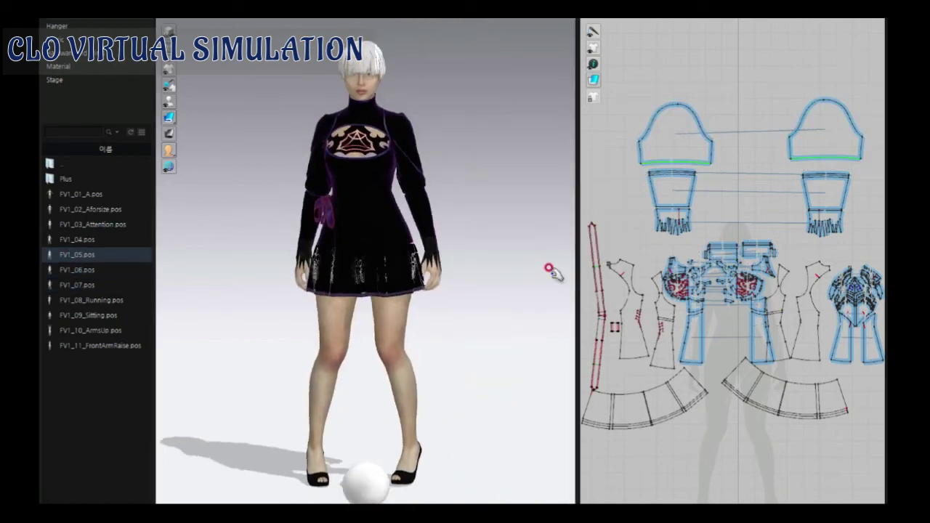
pyautogui.doubleClick(91, 209)
pyautogui.click(567, 276)
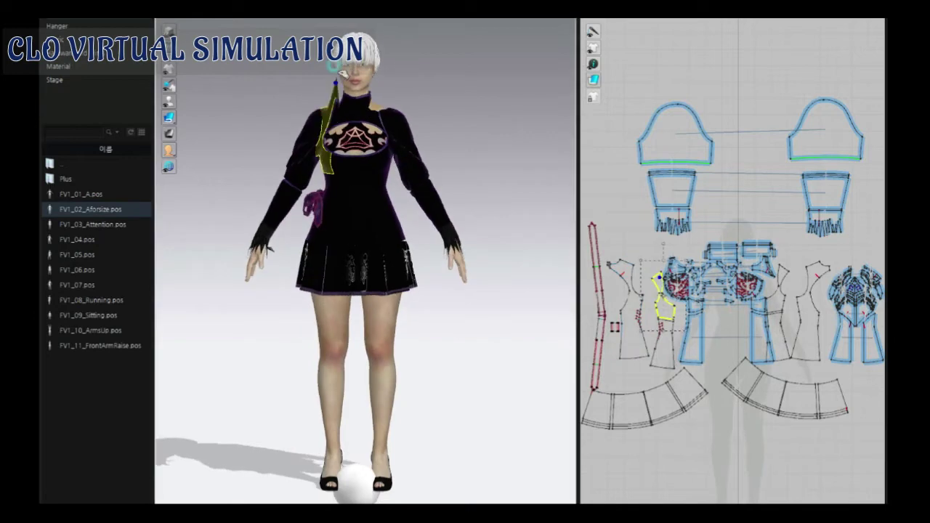
# Toggle fabric textures on the 2D pattern pieces and back, then widen the 3D view.
pyautogui.moveTo(436, 145); pyautogui.dragTo(453, 152, button='right')
pyautogui.scroll(3, 452, 152)
pyautogui.scroll(-3, 473, 140)
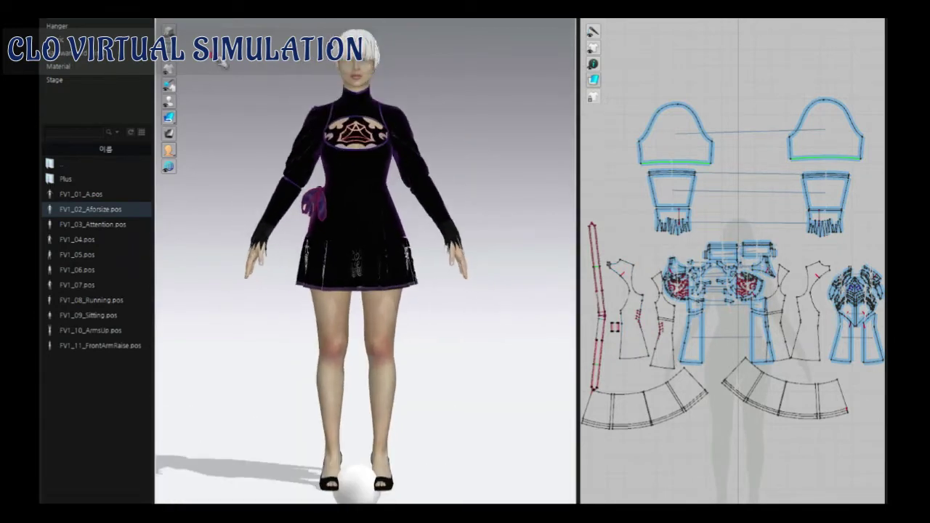
pyautogui.press('Return')
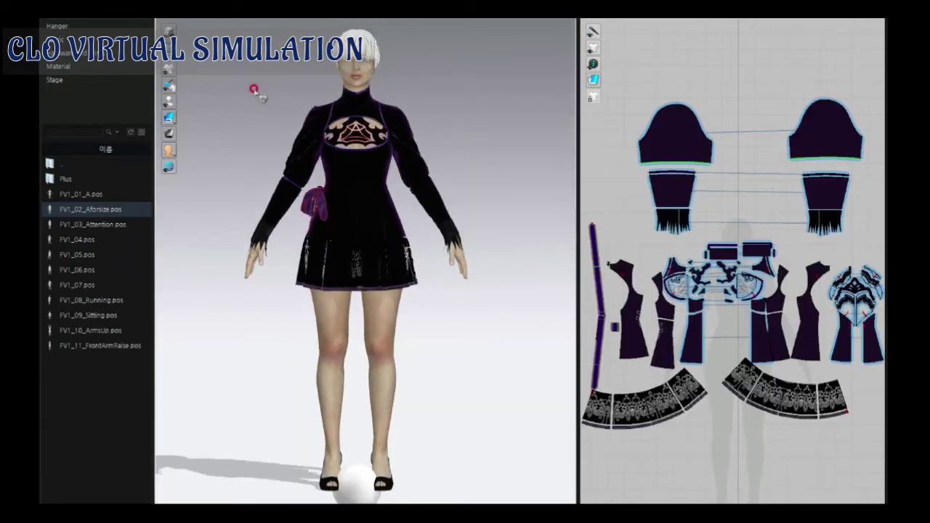
pyautogui.click(567, 278)
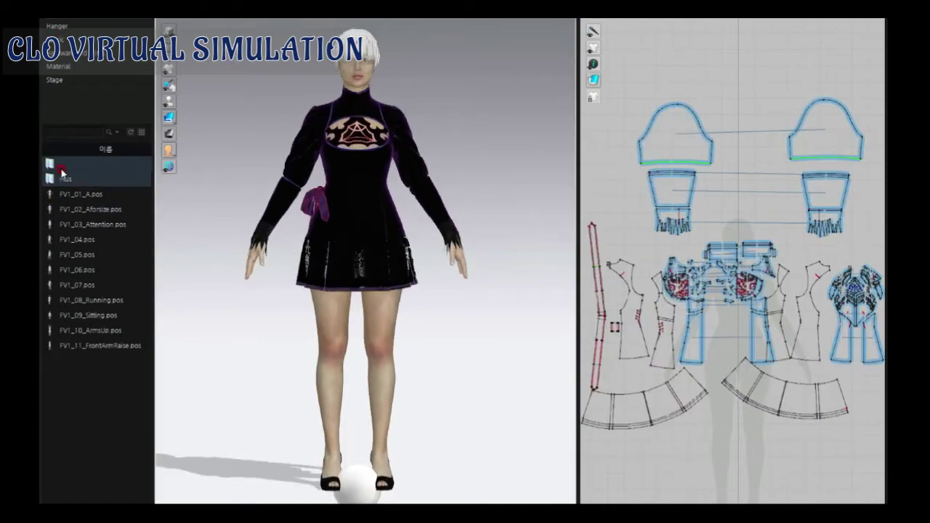
pyautogui.click(545, 283)
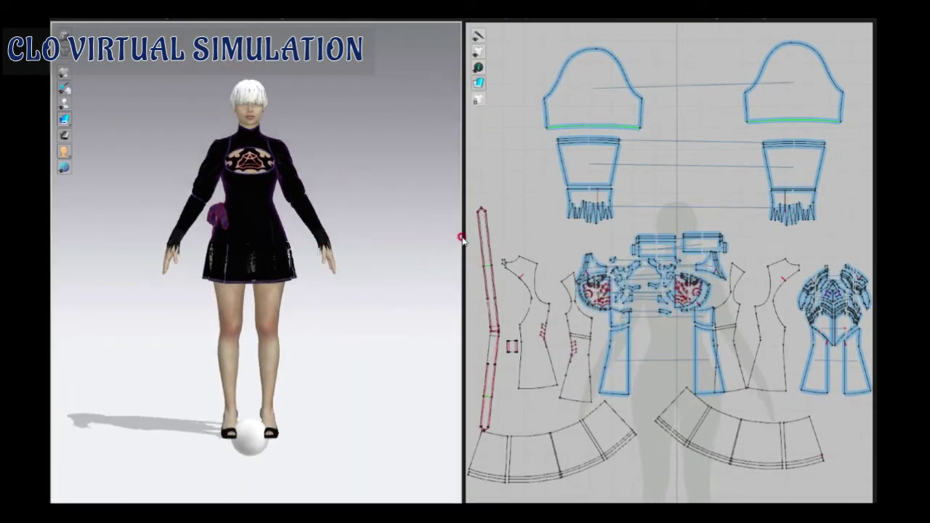
pyautogui.moveTo(461, 235); pyautogui.dragTo(584, 235)
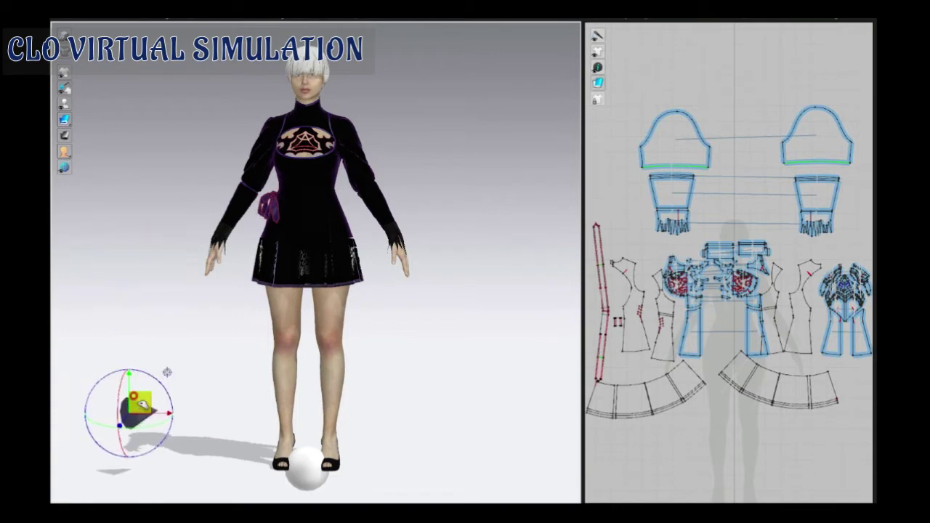
# Simulate so the skirt flares, then hide the avatar to inspect the garment alone.
pyautogui.scroll(3, 167, 372)
pyautogui.click(348, 452)
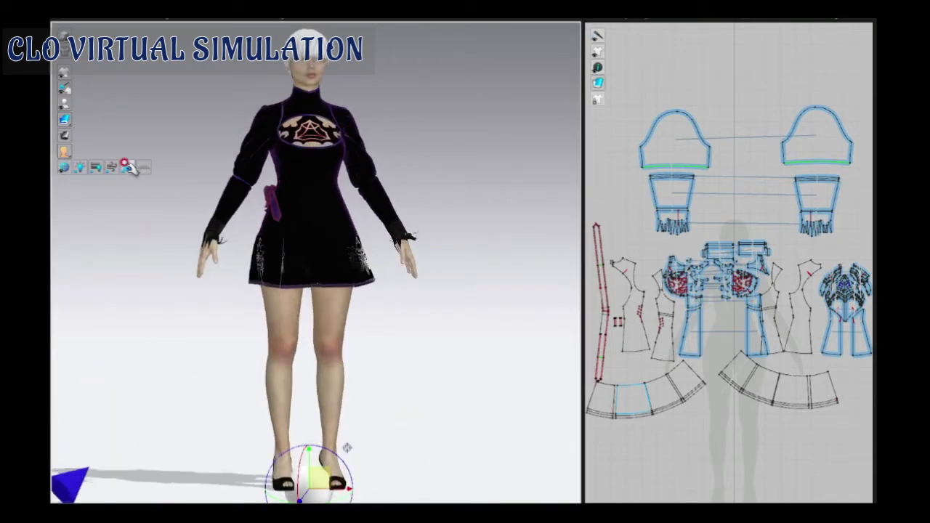
pyautogui.scroll(3, 241, 286)
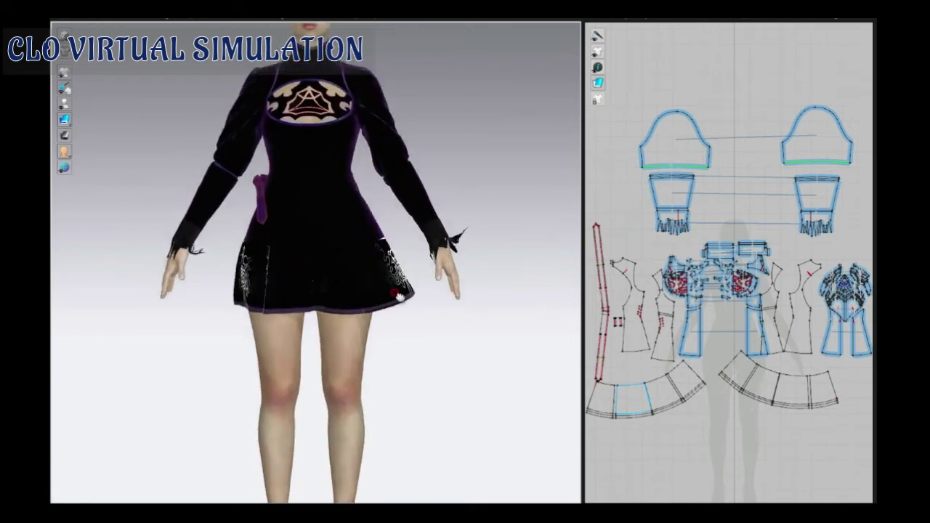
pyautogui.click(306, 359)
pyautogui.moveTo(306, 361); pyautogui.dragTo(457, 378, button='right')
pyautogui.scroll(-3, 446, 307)
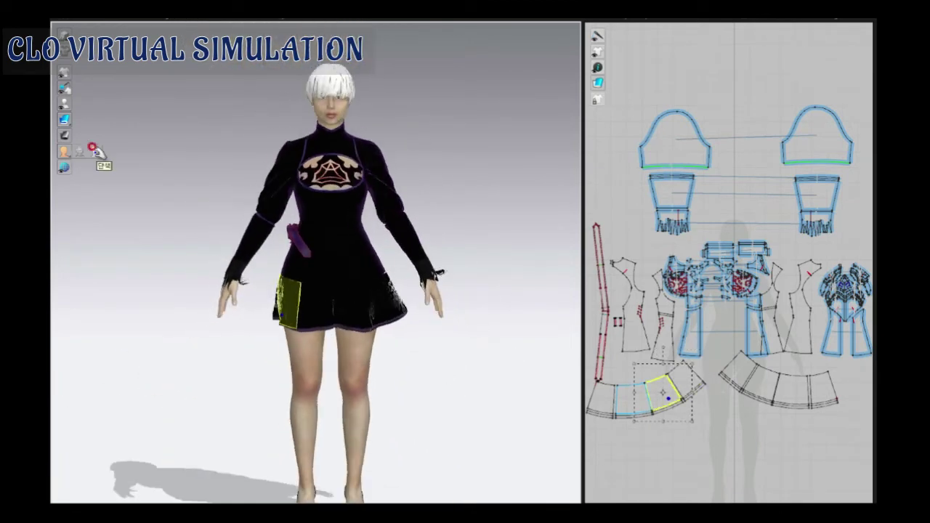
pyautogui.hotkey('shift', 'a')
pyautogui.click(484, 231)
pyautogui.moveTo(484, 231)
pyautogui.mouseDown(button='right')
pyautogui.moveTo(448, 283)
pyautogui.moveTo(530, 276)
pyautogui.moveTo(602, 318)
pyautogui.moveTo(371, 181)
pyautogui.mouseUp(button='right')
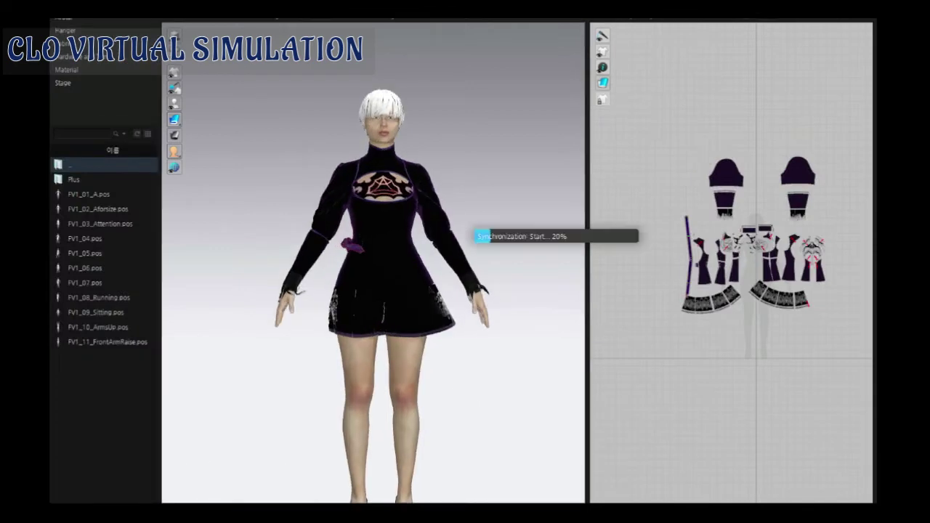
# Inspect the dress from several angles and select the thin hem strip below the skirt.
pyautogui.moveTo(550, 312); pyautogui.dragTo(370, 327, button='right')
pyautogui.moveTo(443, 389)
pyautogui.mouseDown(button='right')
pyautogui.moveTo(551, 208)
pyautogui.moveTo(246, 433)
pyautogui.moveTo(422, 406)
pyautogui.moveTo(283, 428)
pyautogui.mouseUp(button='right')
pyautogui.moveTo(556, 340); pyautogui.dragTo(461, 353, button='right')
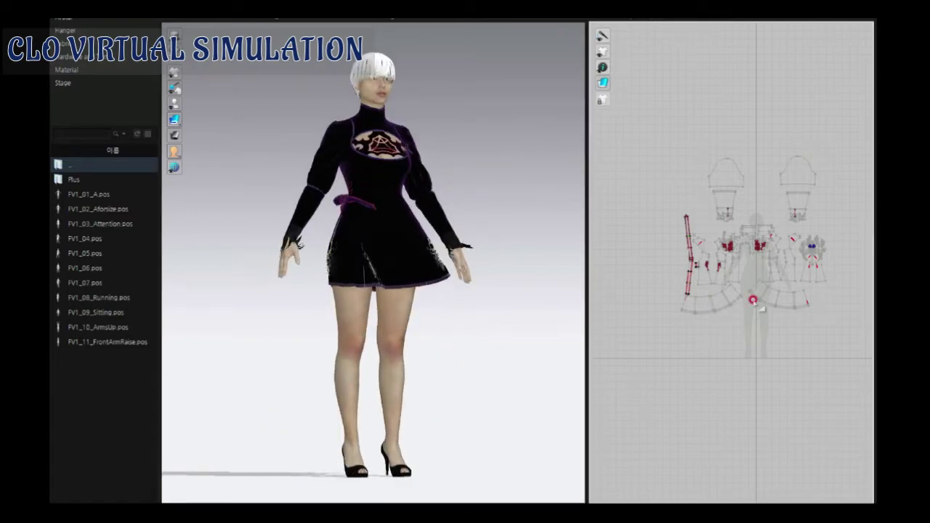
pyautogui.scroll(5, 753, 300)
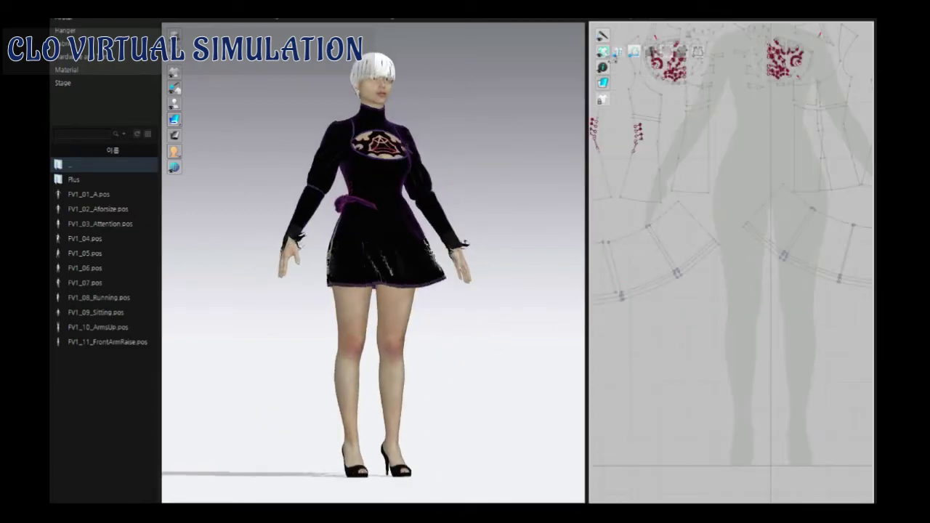
pyautogui.scroll(5, 632, 294)
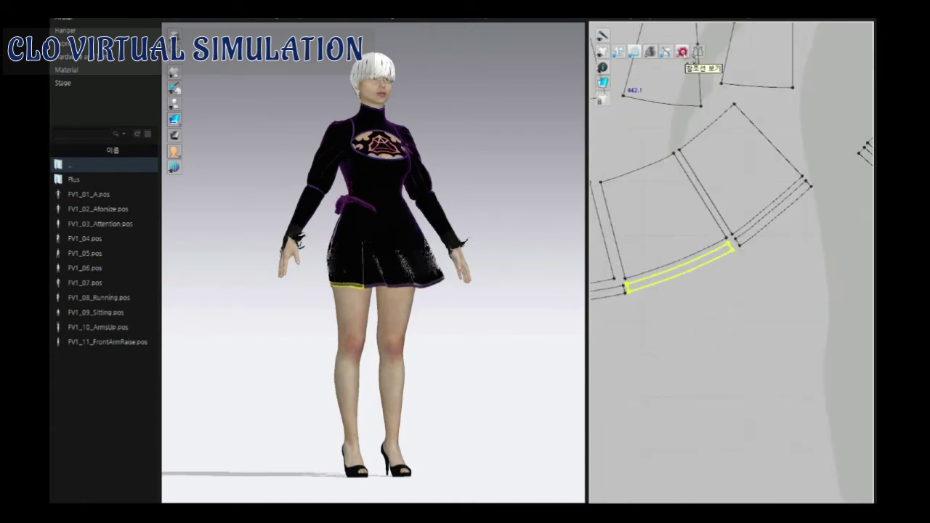
pyautogui.scroll(-5, 637, 330)
pyautogui.scroll(5, 633, 333)
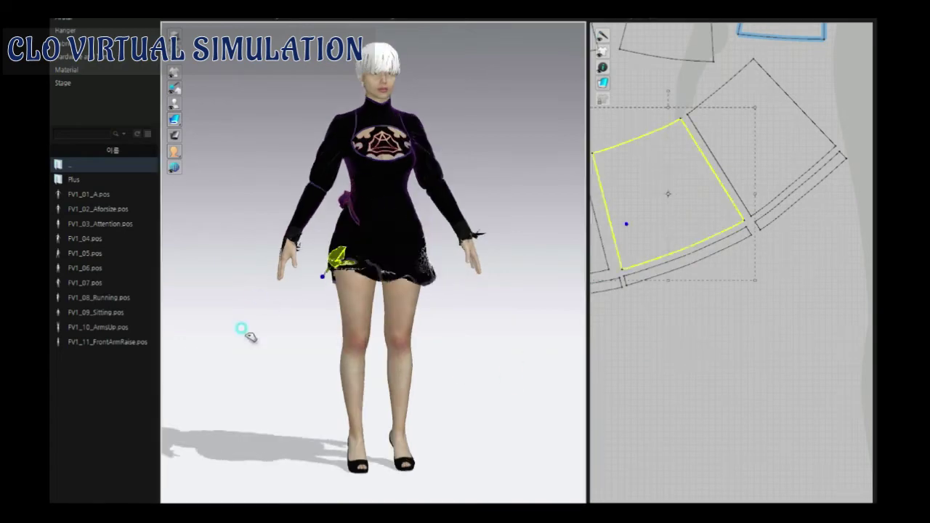
pyautogui.click(667, 274)
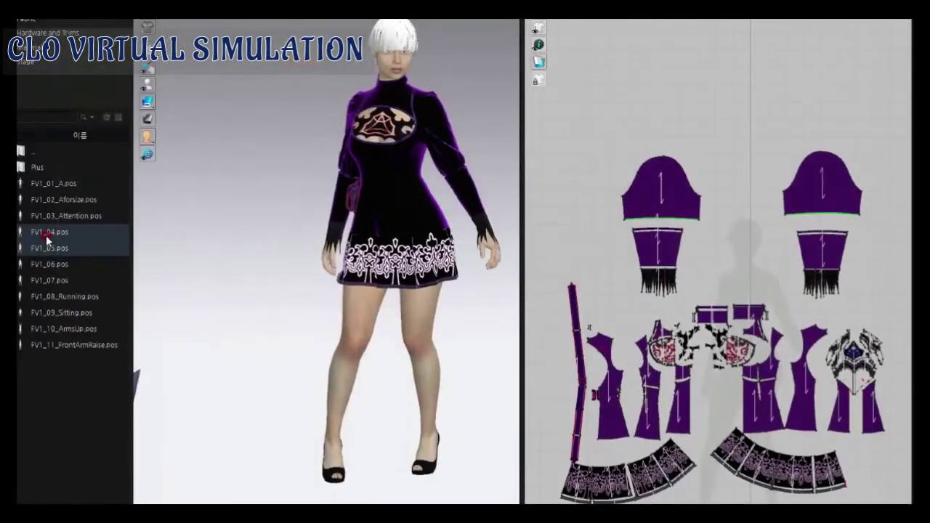
# Apply FV1_04, preview FV1_05 and FV1_06, then return to FV1_04 at a three-quarter angle.
pyautogui.doubleClick(46, 232)
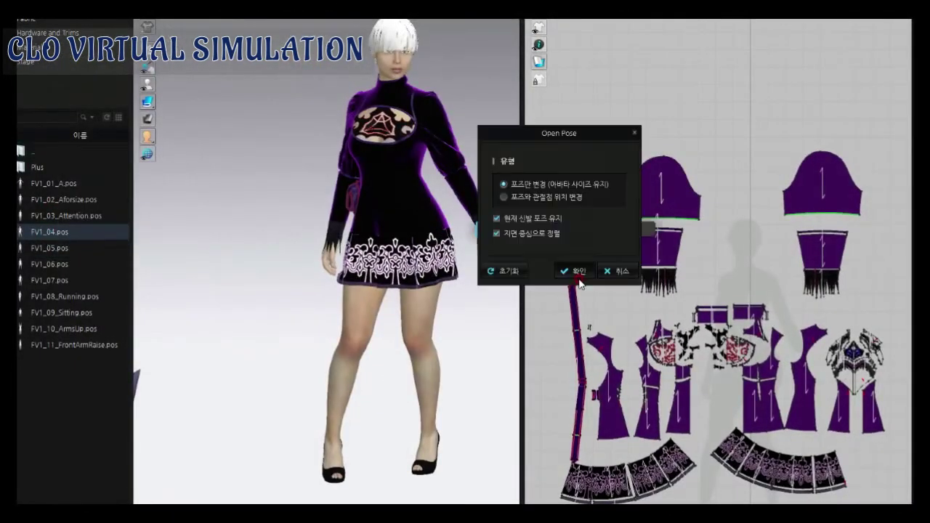
pyautogui.press('Return')
pyautogui.press('KP_2')
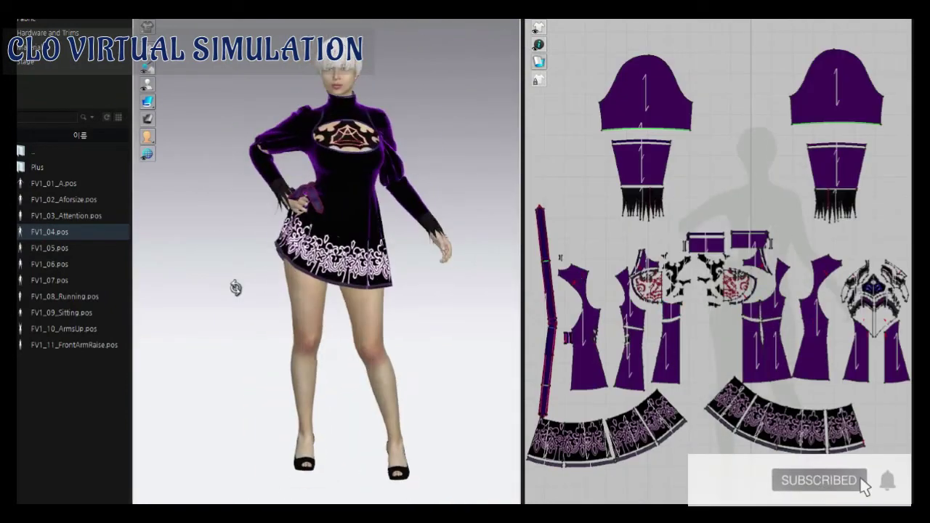
pyautogui.scroll(2, 432, 317)
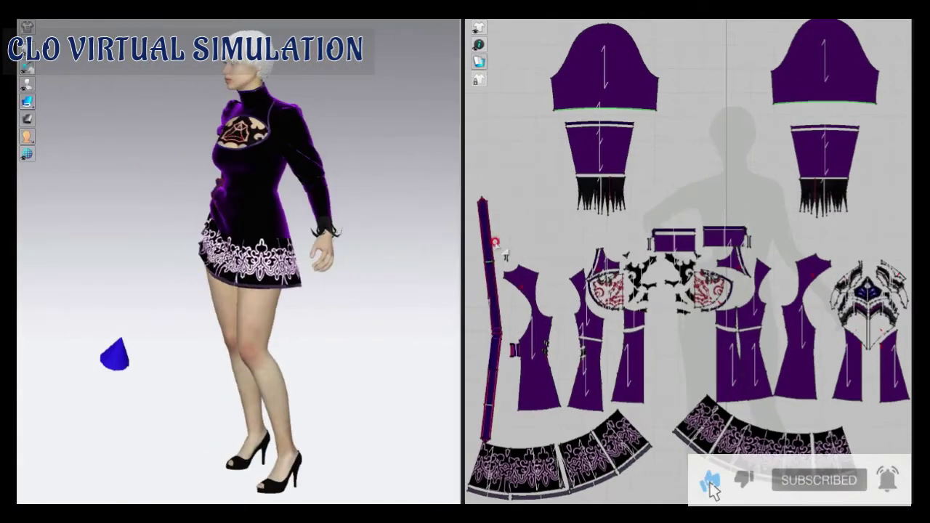
pyautogui.doubleClick(49, 248)
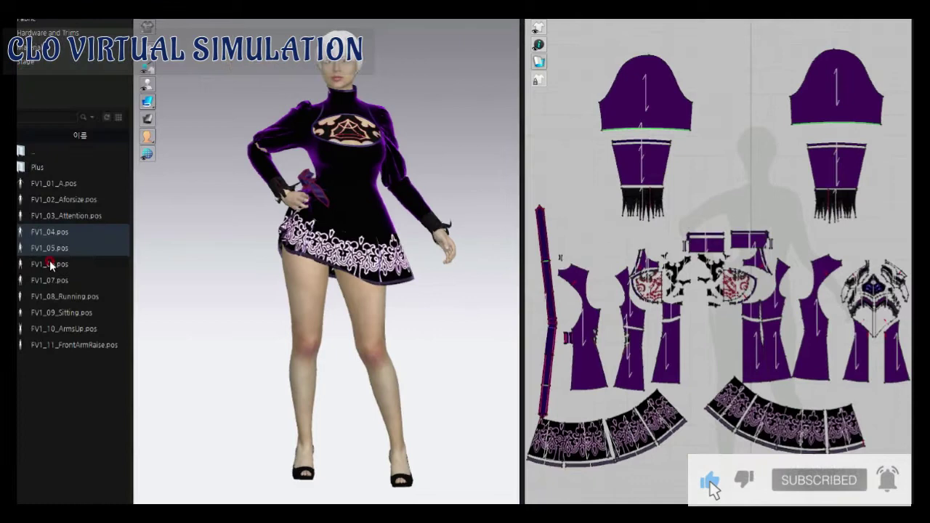
pyautogui.doubleClick(50, 264)
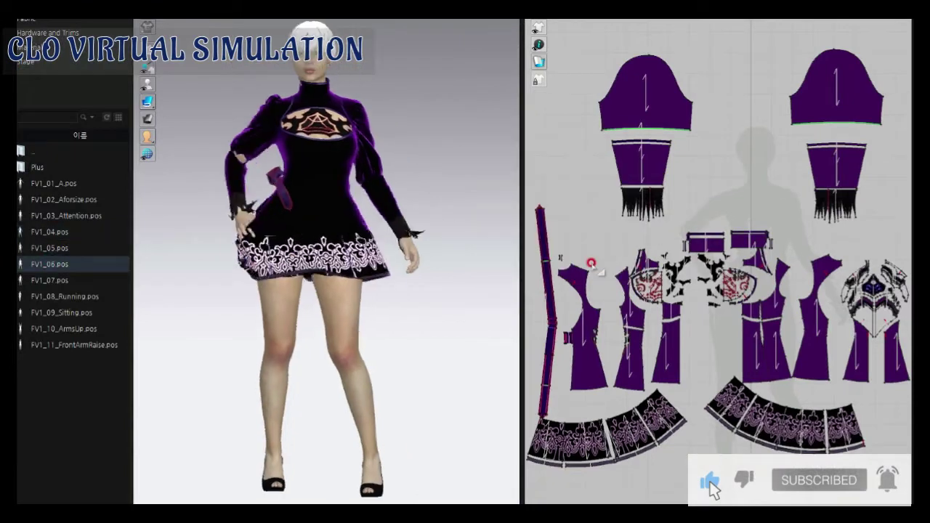
pyautogui.moveTo(407, 218)
pyautogui.mouseDown(button='right')
pyautogui.moveTo(467, 218)
pyautogui.moveTo(430, 249)
pyautogui.mouseUp(button='right')
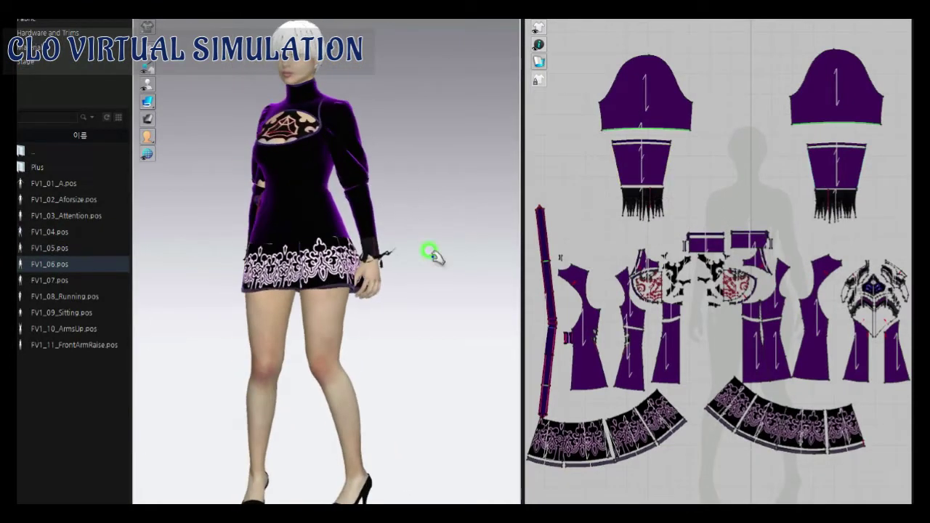
pyautogui.doubleClick(49, 232)
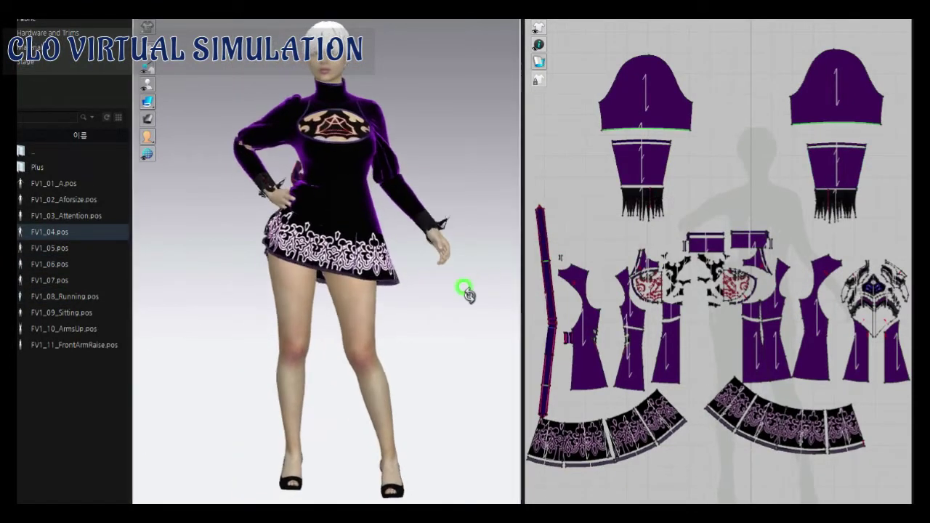
pyautogui.moveTo(468, 290); pyautogui.dragTo(457, 305, button='right')
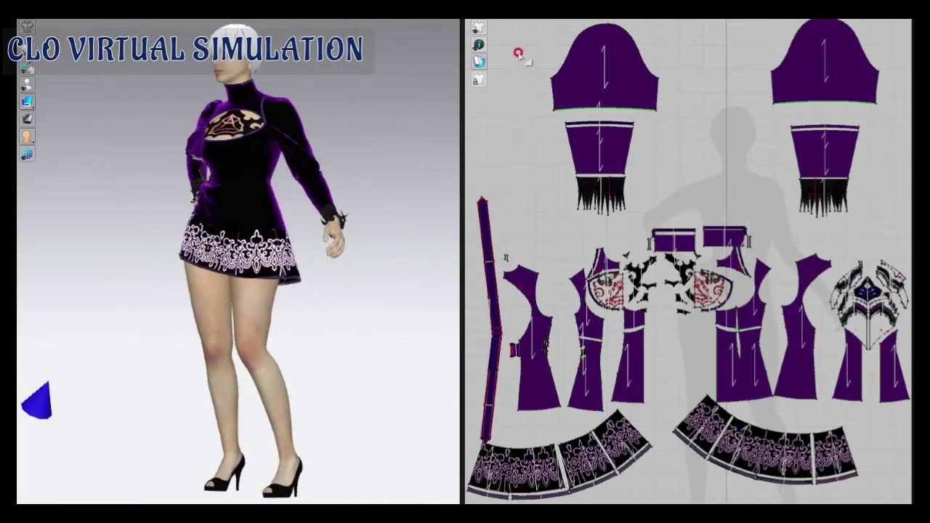
# Place the 2B reference photo behind the 2D patterns and clear the sleeve selection.
pyautogui.rightClick(518, 53)
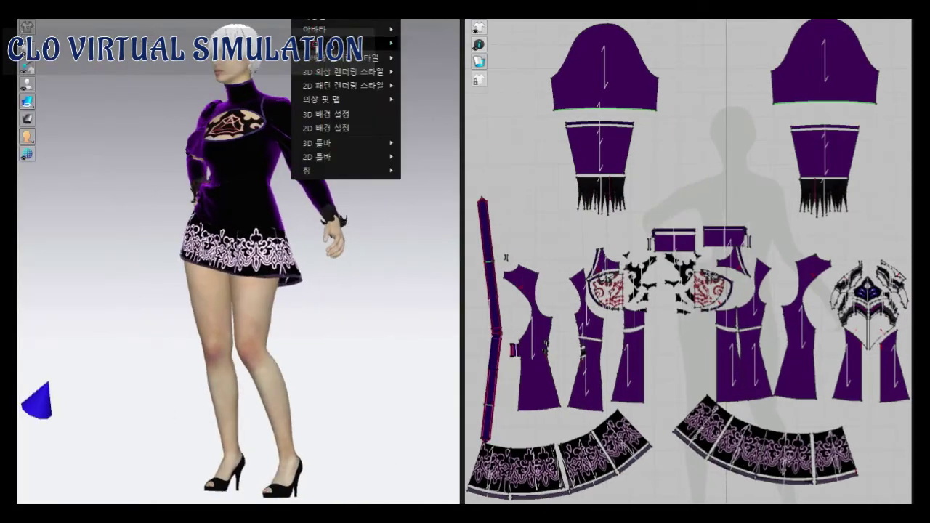
pyautogui.click(371, 87)
pyautogui.click(544, 118)
pyautogui.scroll(-2, 597, 100)
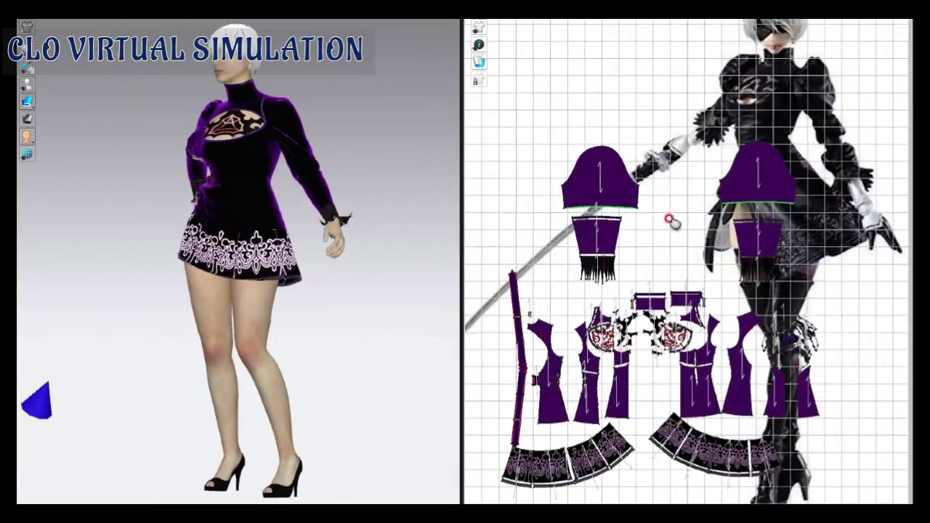
pyautogui.rightClick(292, 22)
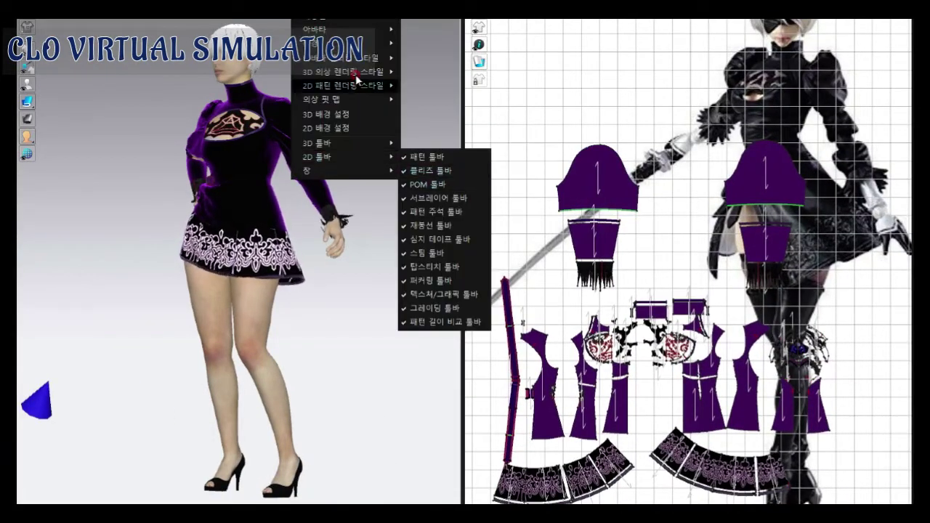
pyautogui.rightClick(320, 22)
pyautogui.click(399, 77)
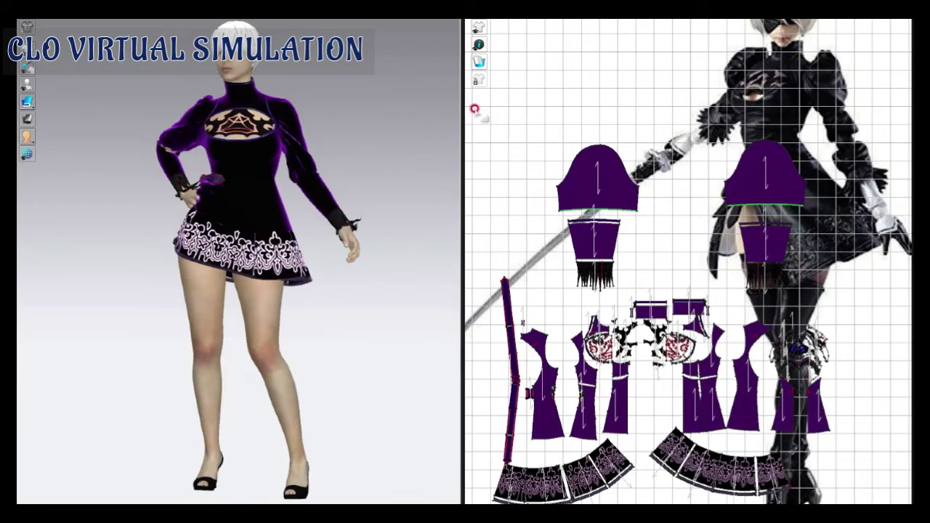
pyautogui.click(415, 145)
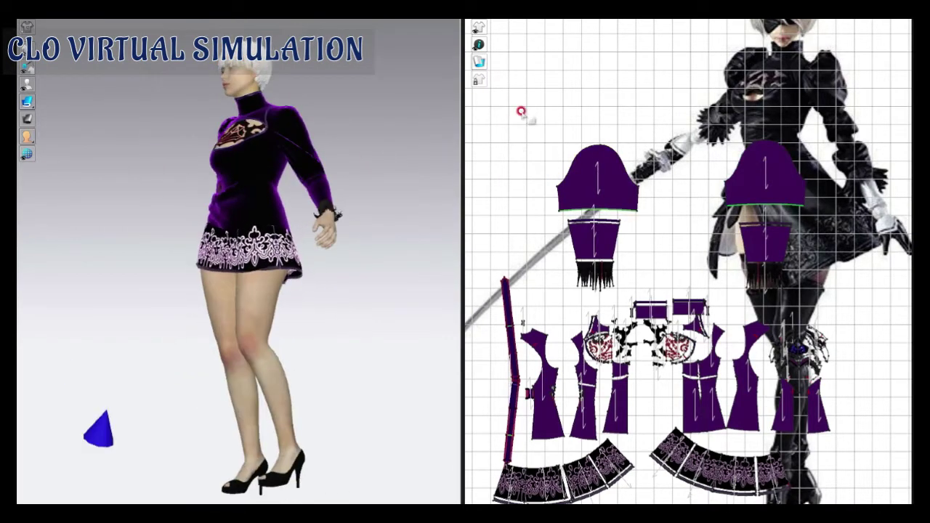
pyautogui.rightClick(293, 20)
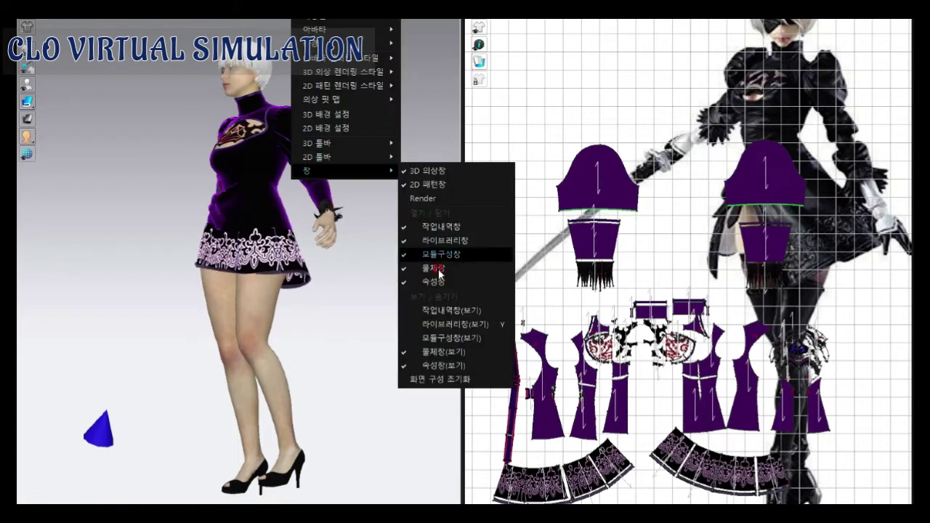
pyautogui.moveTo(345, 85)
pyautogui.moveTo(345, 43)
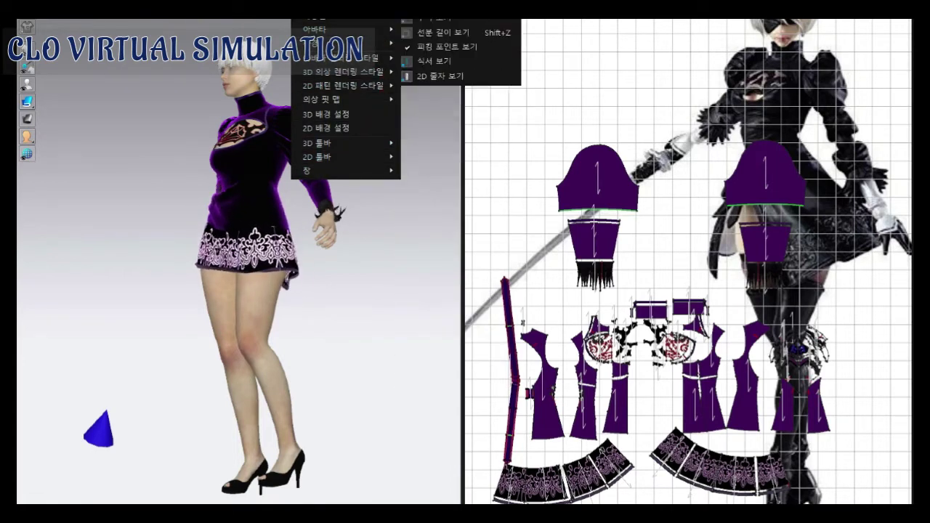
# Switch the 2D pattern display style to Colored pieces and hide the 2D grid.
pyautogui.click(543, 22)
pyautogui.click(478, 61)
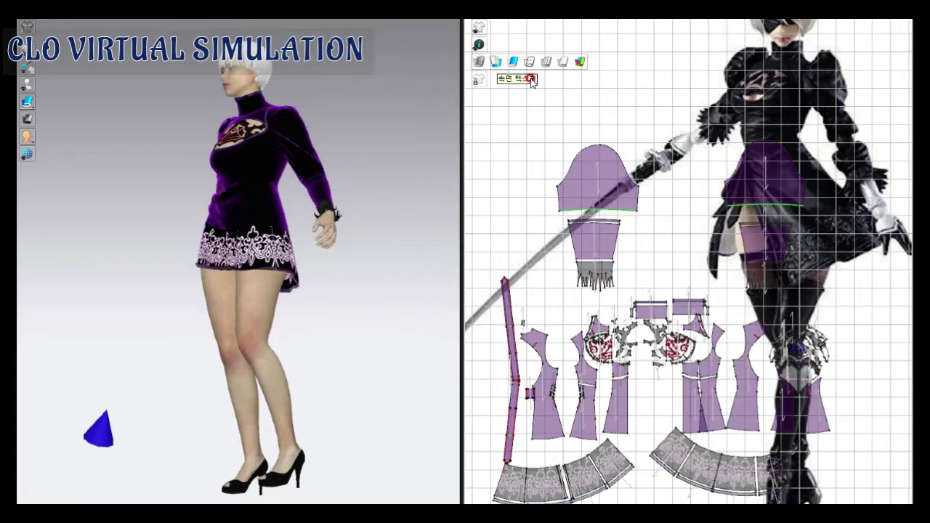
pyautogui.click(478, 61)
pyautogui.click(478, 62)
pyautogui.click(478, 61)
pyautogui.click(313, 13)
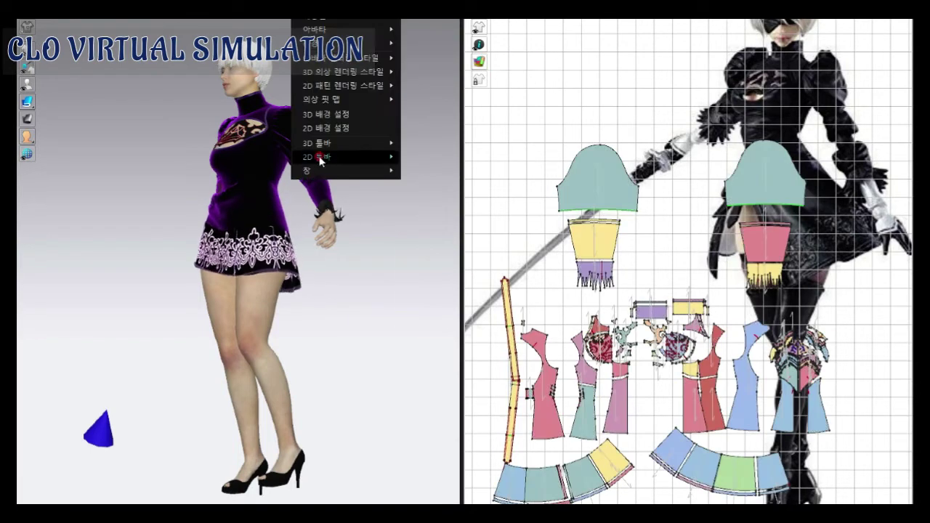
pyautogui.moveTo(342, 43)
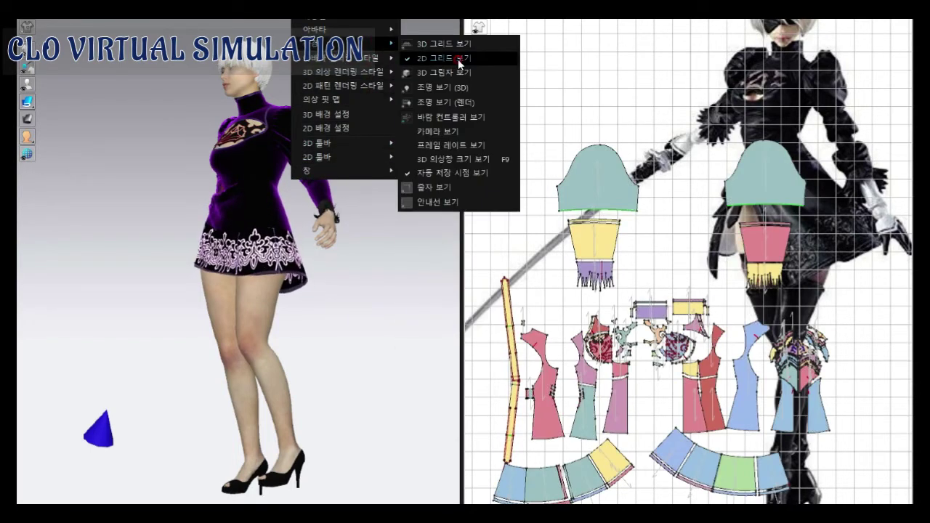
pyautogui.click(465, 40)
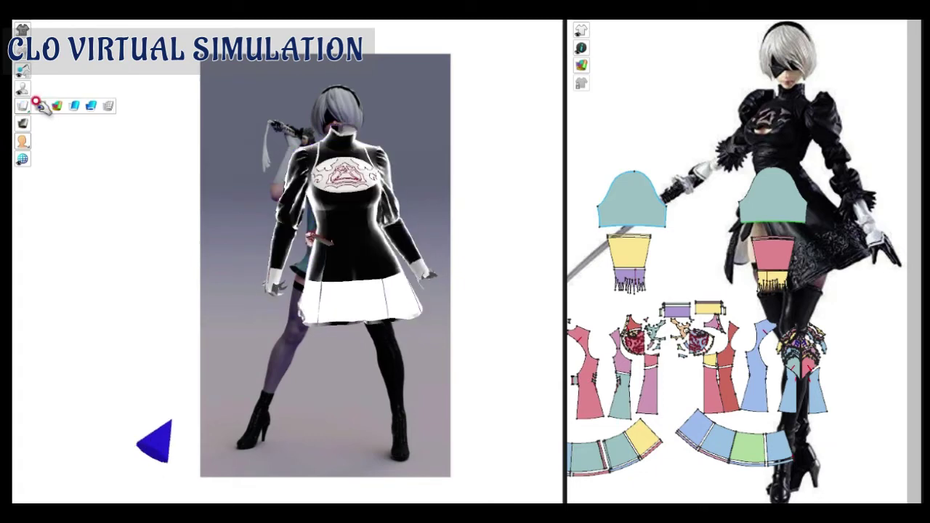
# Orbit the 3D view to see the dress variants from the front, then the back.
pyautogui.moveTo(437, 205)
pyautogui.mouseDown(button='right')
pyautogui.moveTo(469, 222)
pyautogui.moveTo(458, 223)
pyautogui.mouseUp(button='right')
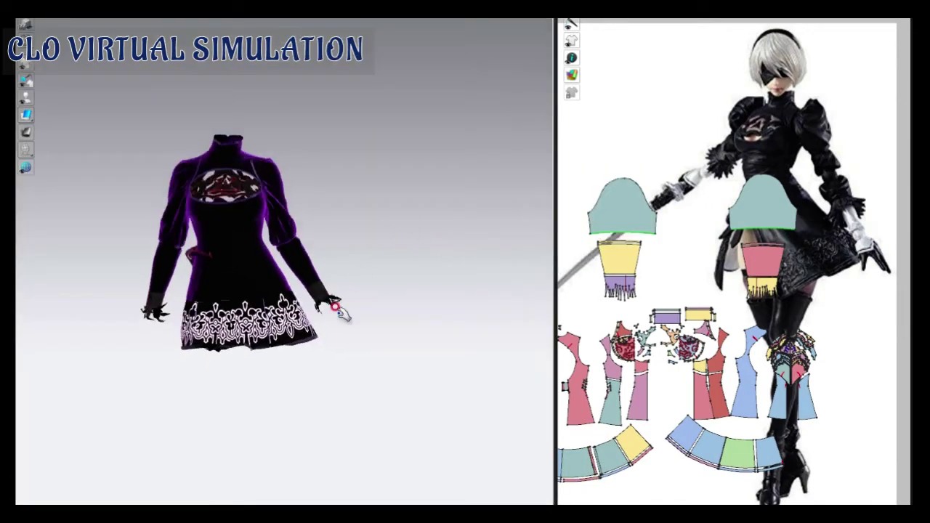
pyautogui.moveTo(338, 311)
pyautogui.mouseDown(button='right')
pyautogui.moveTo(346, 415)
pyautogui.moveTo(499, 336)
pyautogui.moveTo(473, 431)
pyautogui.moveTo(394, 461)
pyautogui.mouseUp(button='right')
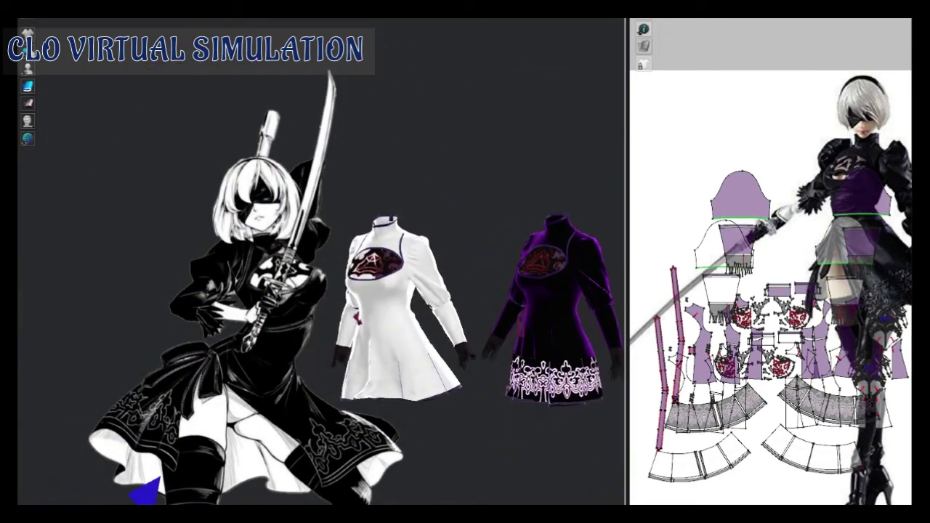
# Change the avatar display and frame the white-dress avatar beside the 2B artwork.
pyautogui.moveTo(482, 415); pyautogui.dragTo(517, 425, button='right')
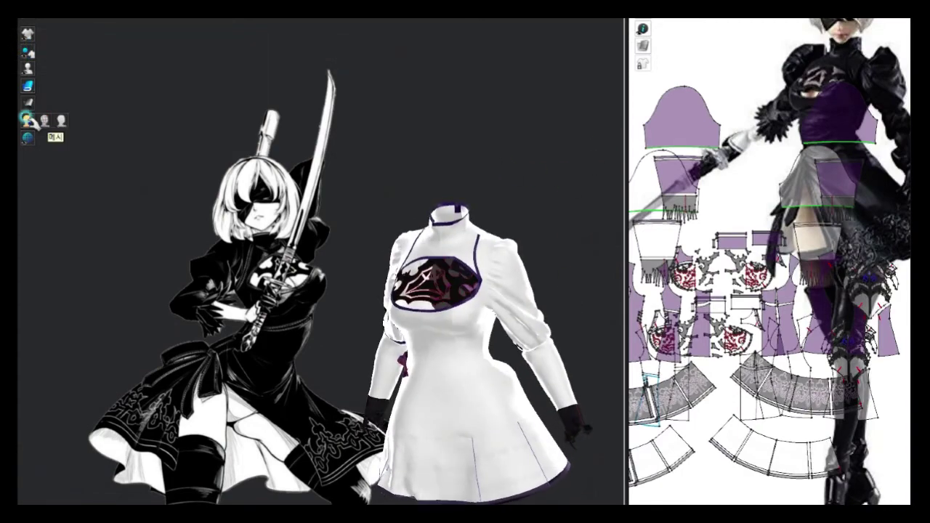
pyautogui.click(61, 120)
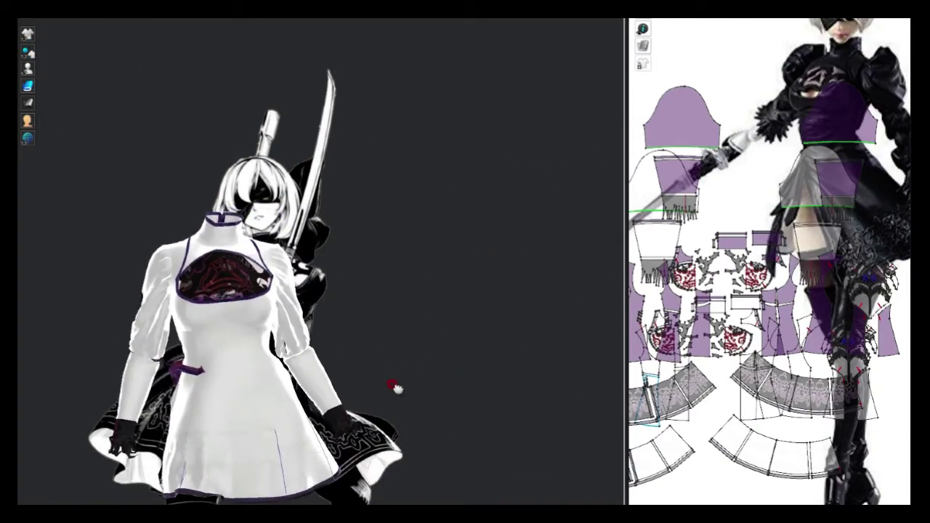
pyautogui.scroll(5, 395, 387)
pyautogui.scroll(3, 423, 314)
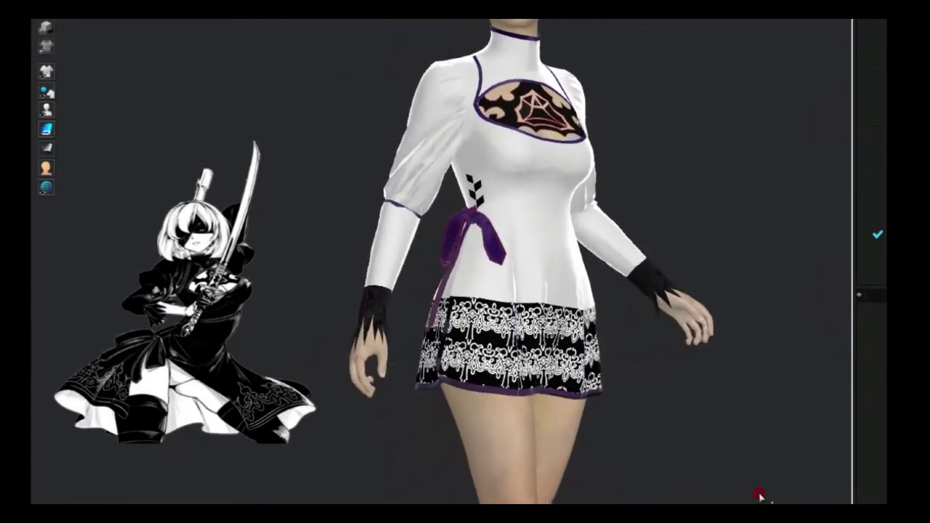
pyautogui.moveTo(758, 495)
pyautogui.mouseDown(button='right')
pyautogui.moveTo(732, 487)
pyautogui.moveTo(587, 494)
pyautogui.mouseUp(button='right')
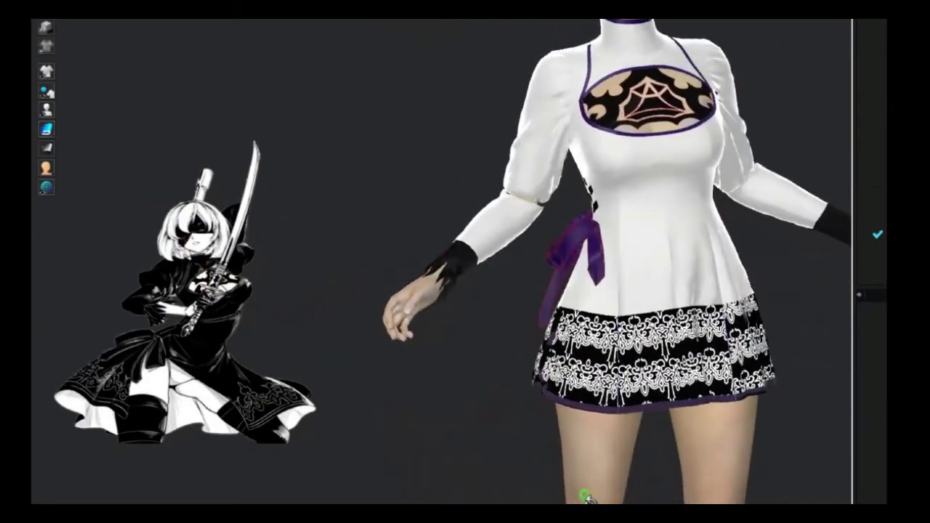
pyautogui.moveTo(588, 494)
pyautogui.mouseDown(button='middle')
pyautogui.moveTo(747, 497)
pyautogui.moveTo(907, 465)
pyautogui.mouseUp(button='middle')
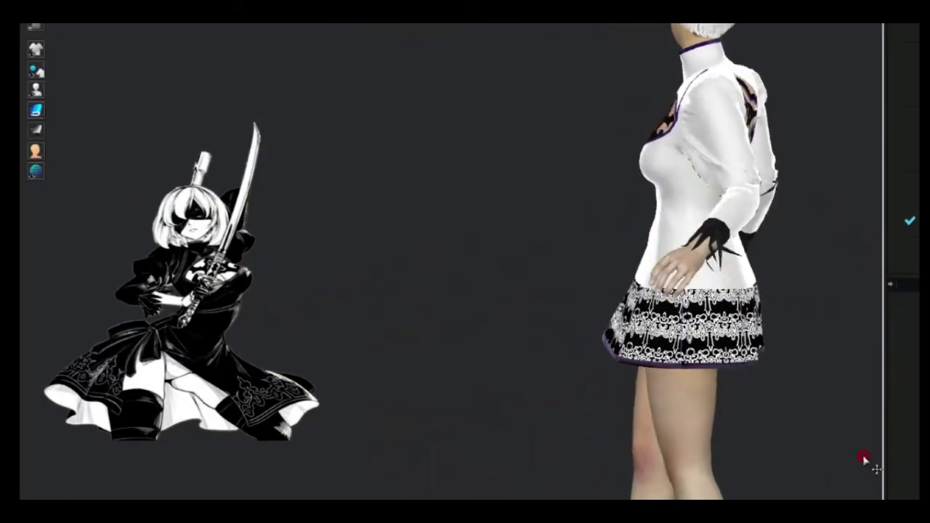
pyautogui.moveTo(863, 457); pyautogui.dragTo(789, 426, button='right')
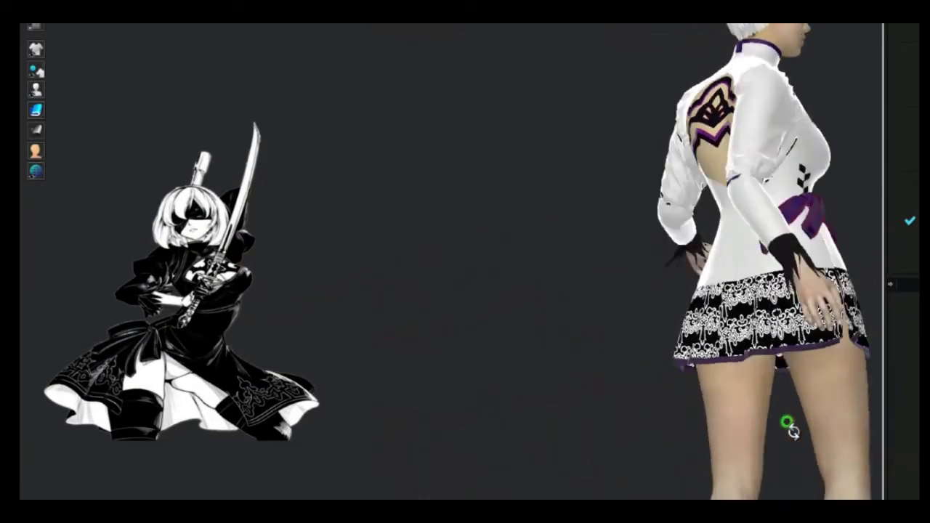
pyautogui.moveTo(790, 426); pyautogui.dragTo(794, 481, button='middle')
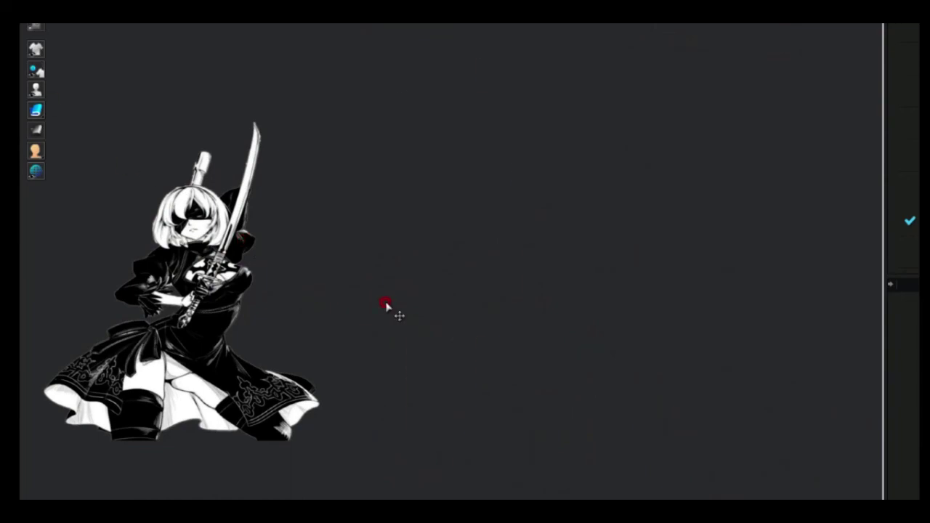
pyautogui.moveTo(385, 305); pyautogui.dragTo(374, 300, button='right')
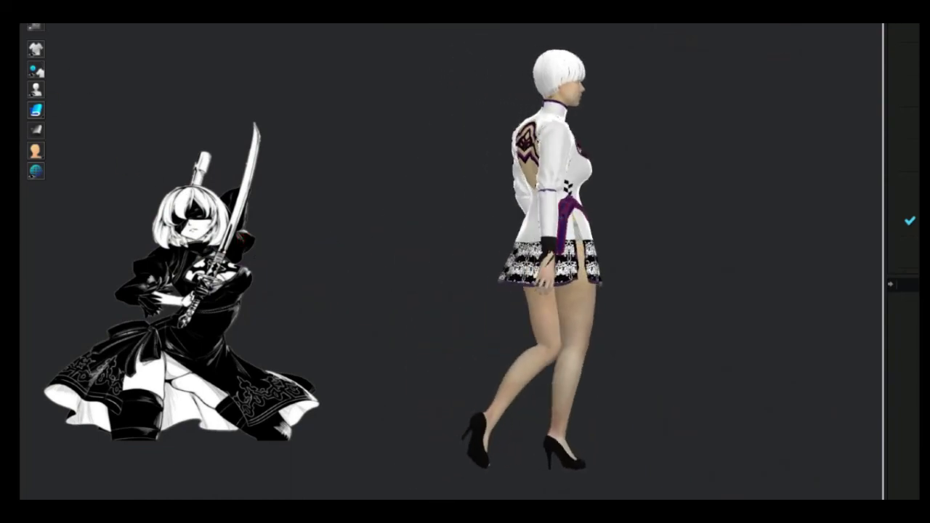